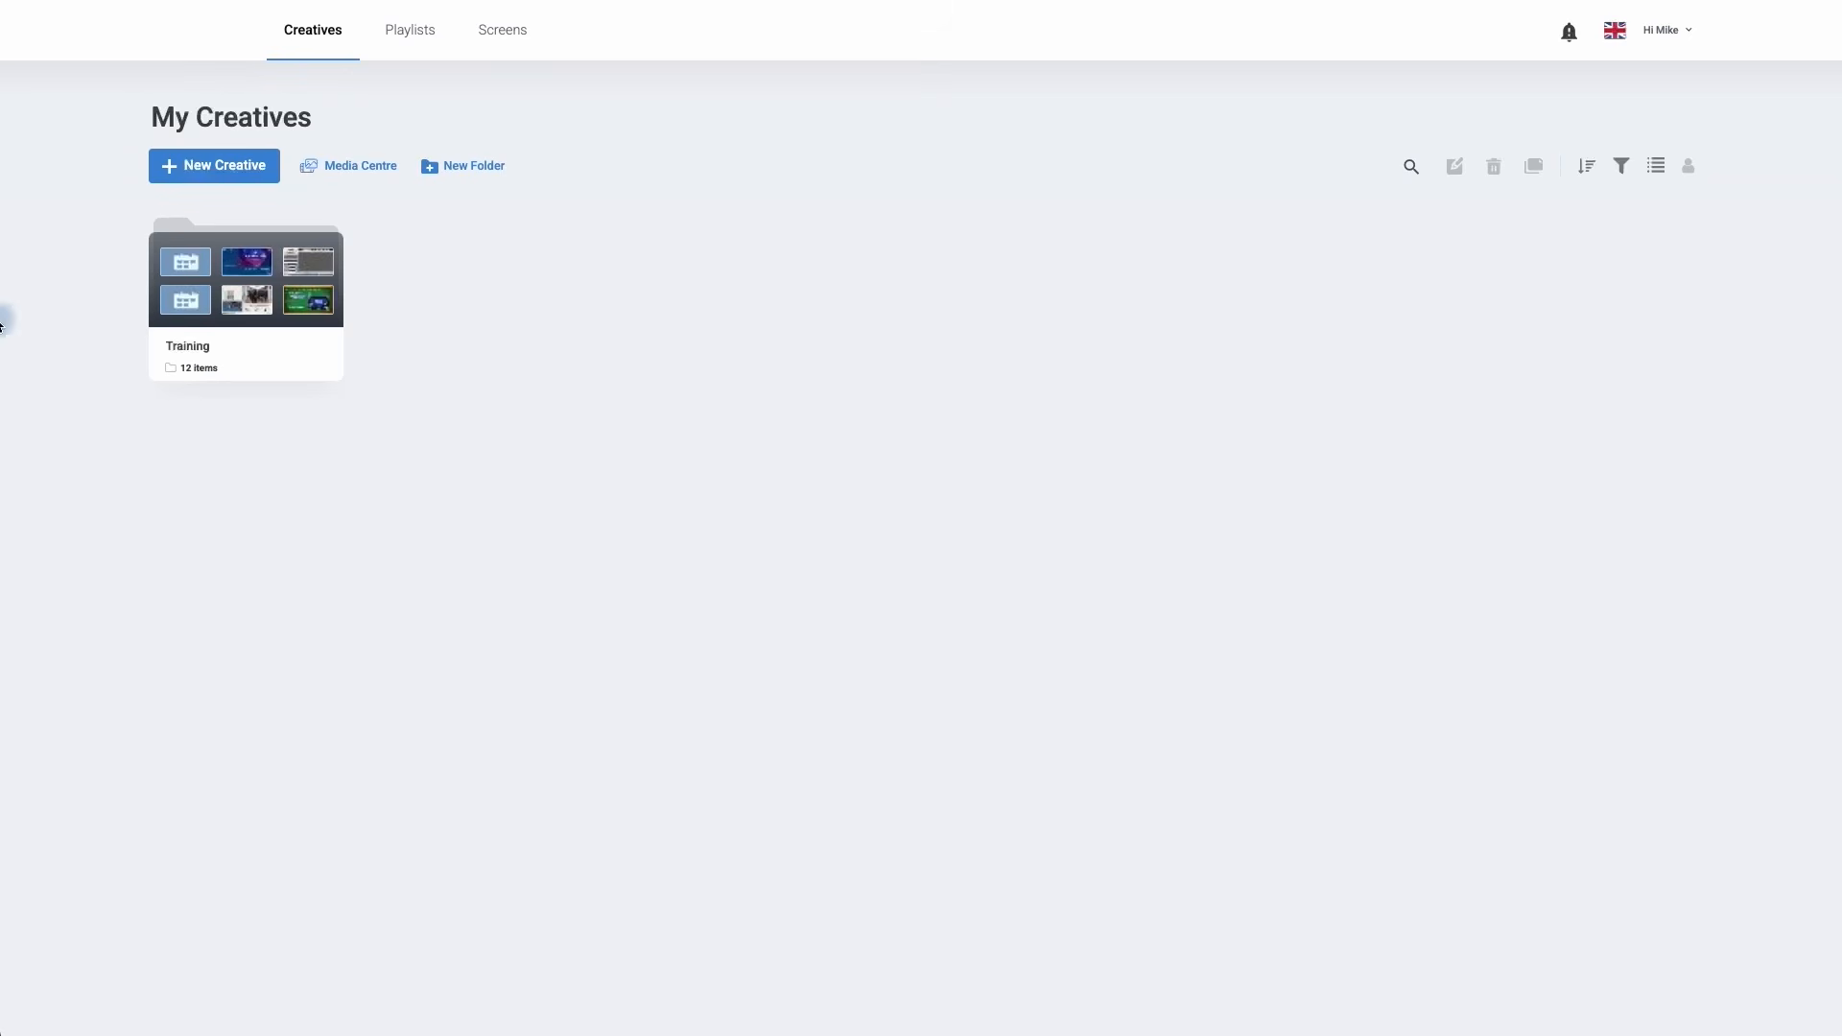
# - Create a new creative, starting fresh with a blank 16:9 page
pyautogui.click(199, 179)
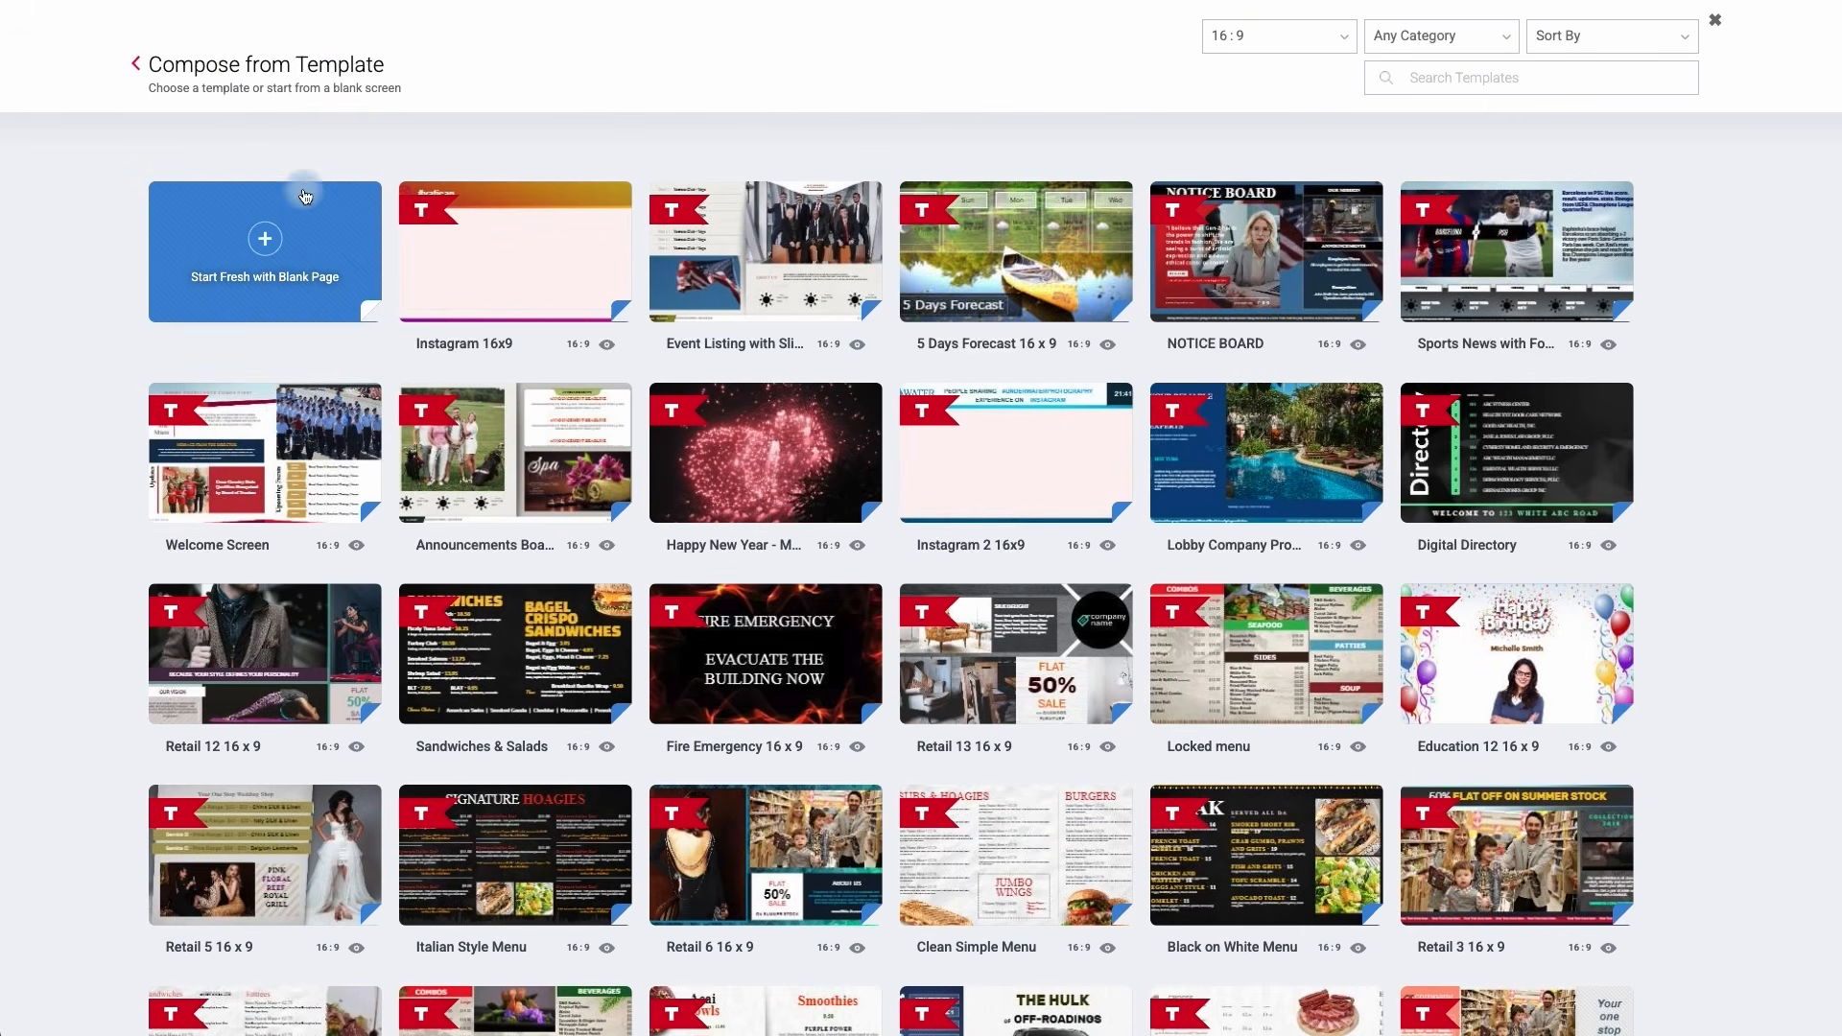
pyautogui.scroll(-2, 530, 393)
pyautogui.scroll(-1, 529, 394)
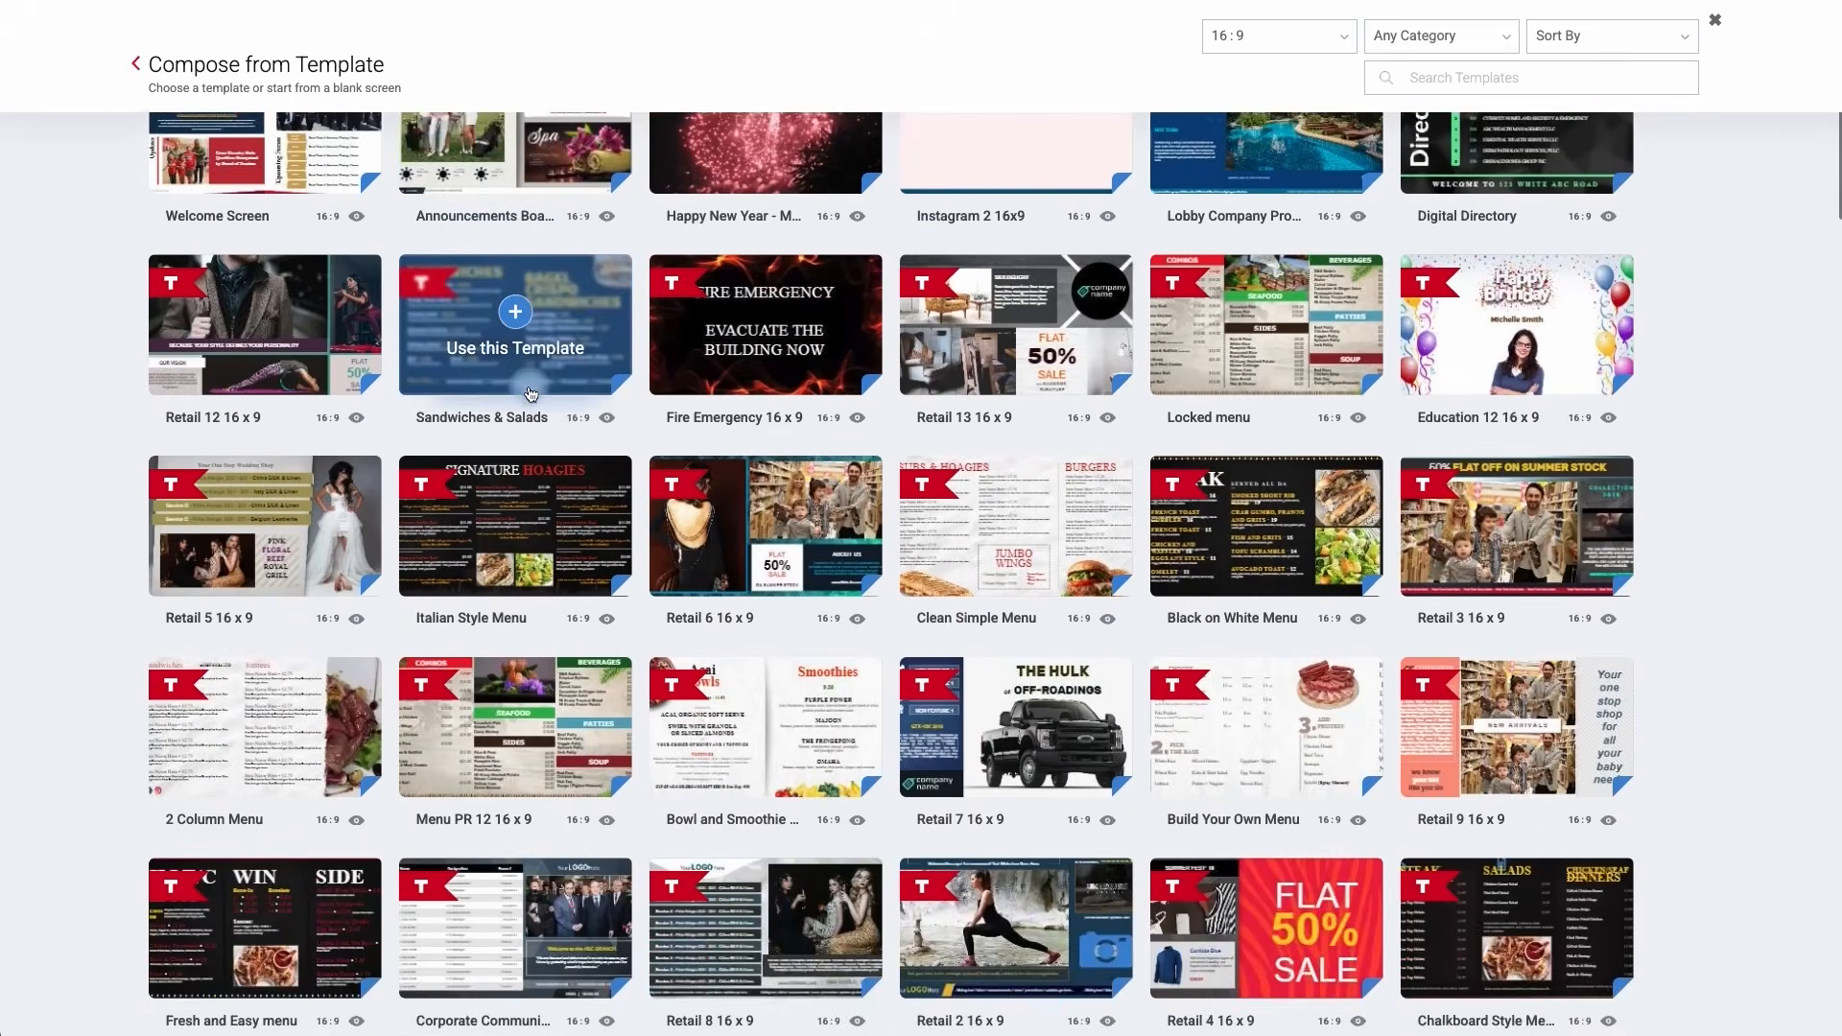
pyautogui.scroll(3, 530, 394)
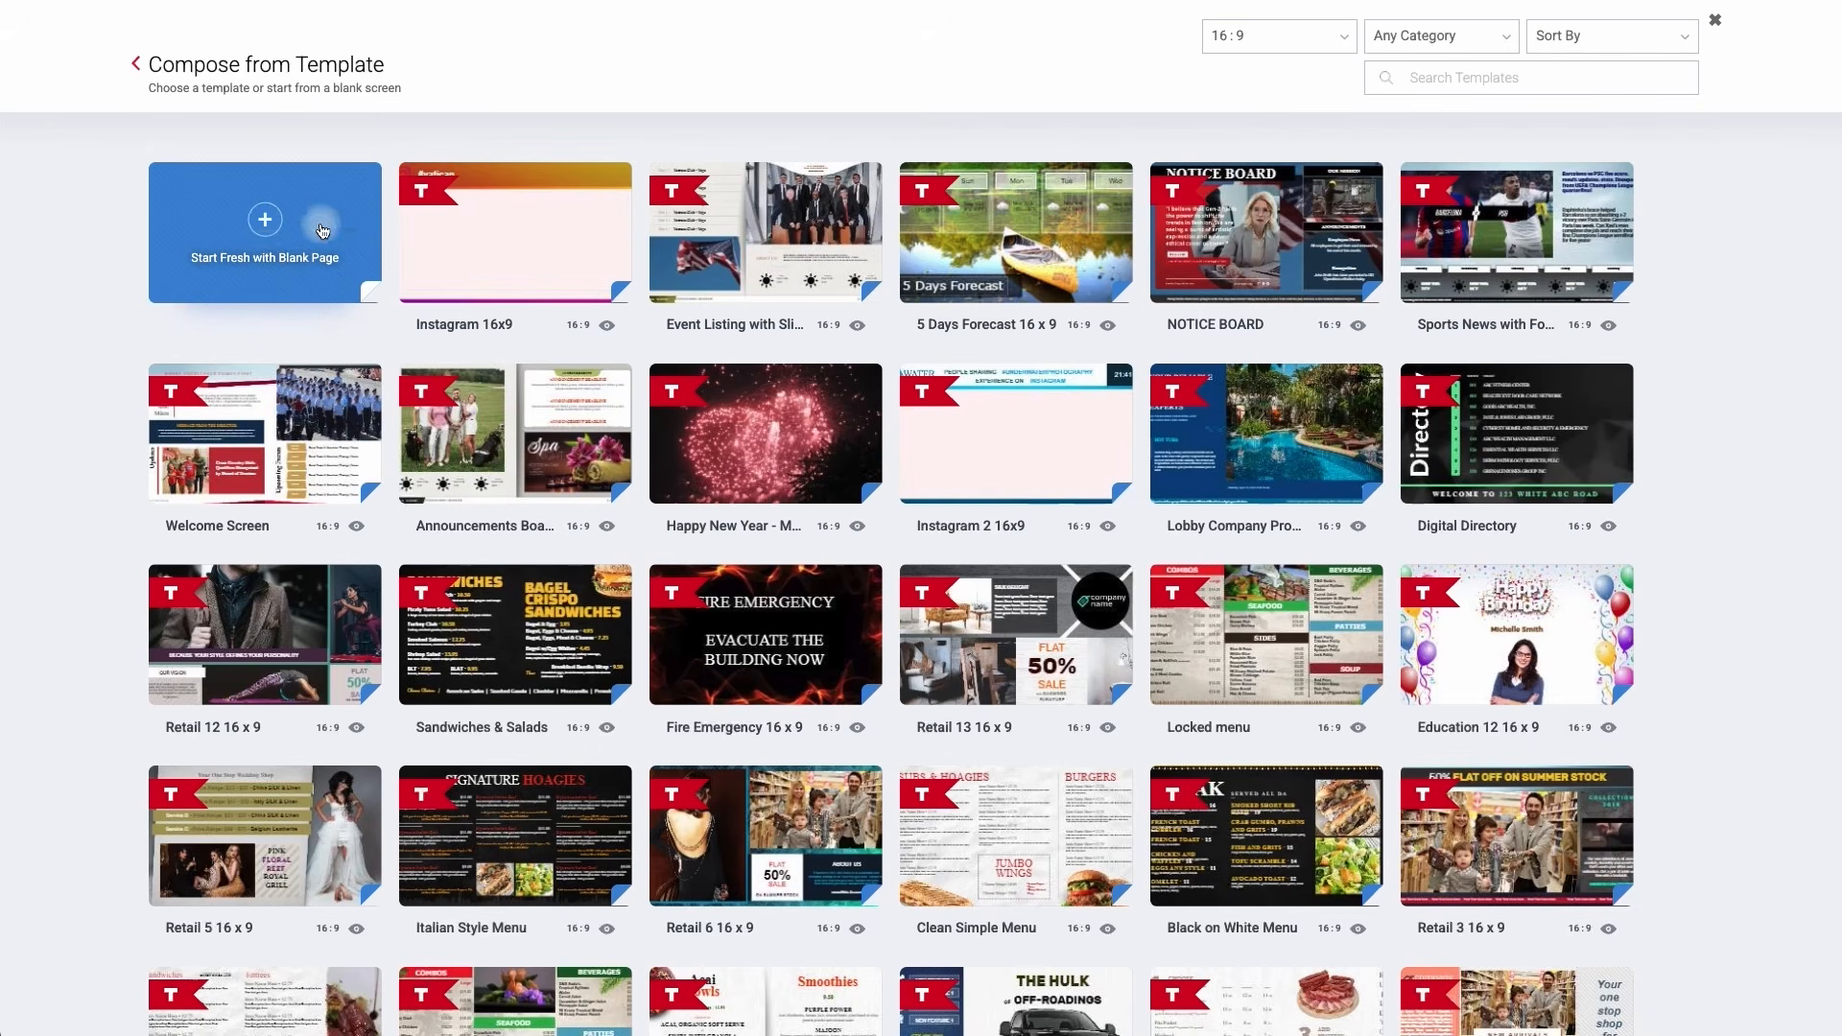
pyautogui.click(266, 224)
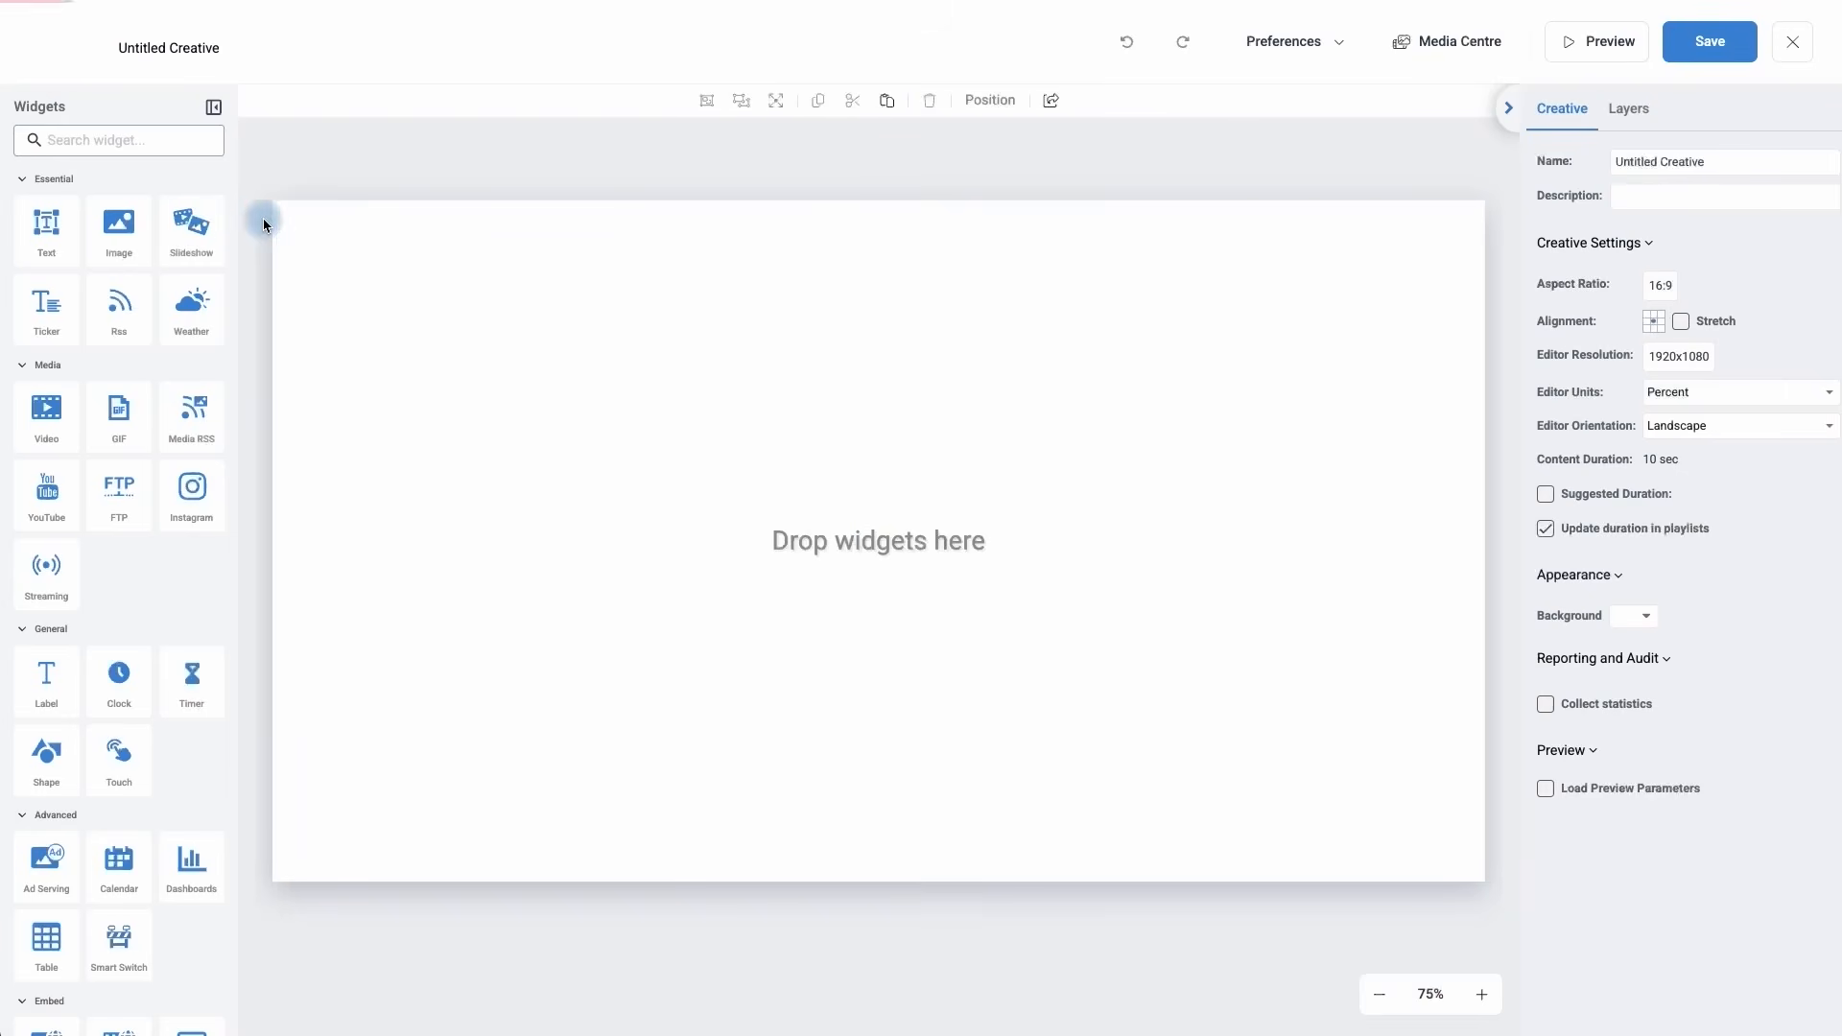
# - Name the new creative "Tables"
pyautogui.click(183, 482)
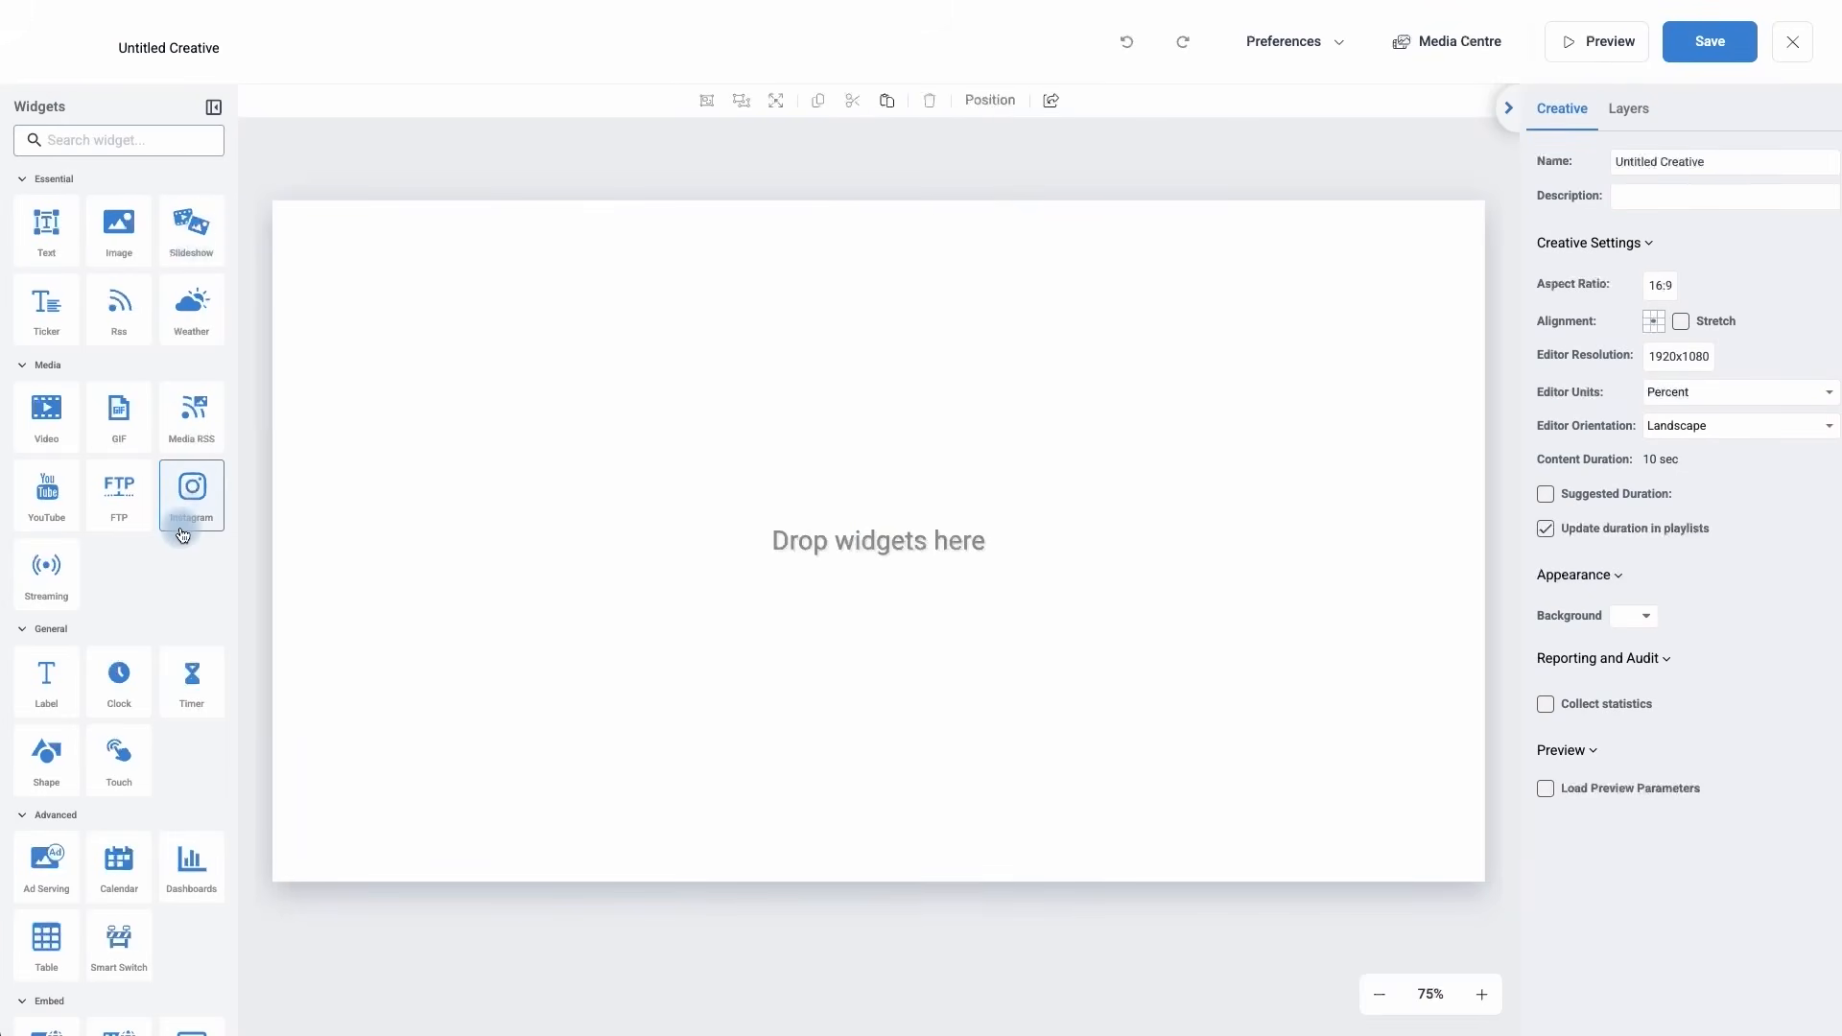
pyautogui.moveTo(183, 535); pyautogui.dragTo(249, 511)
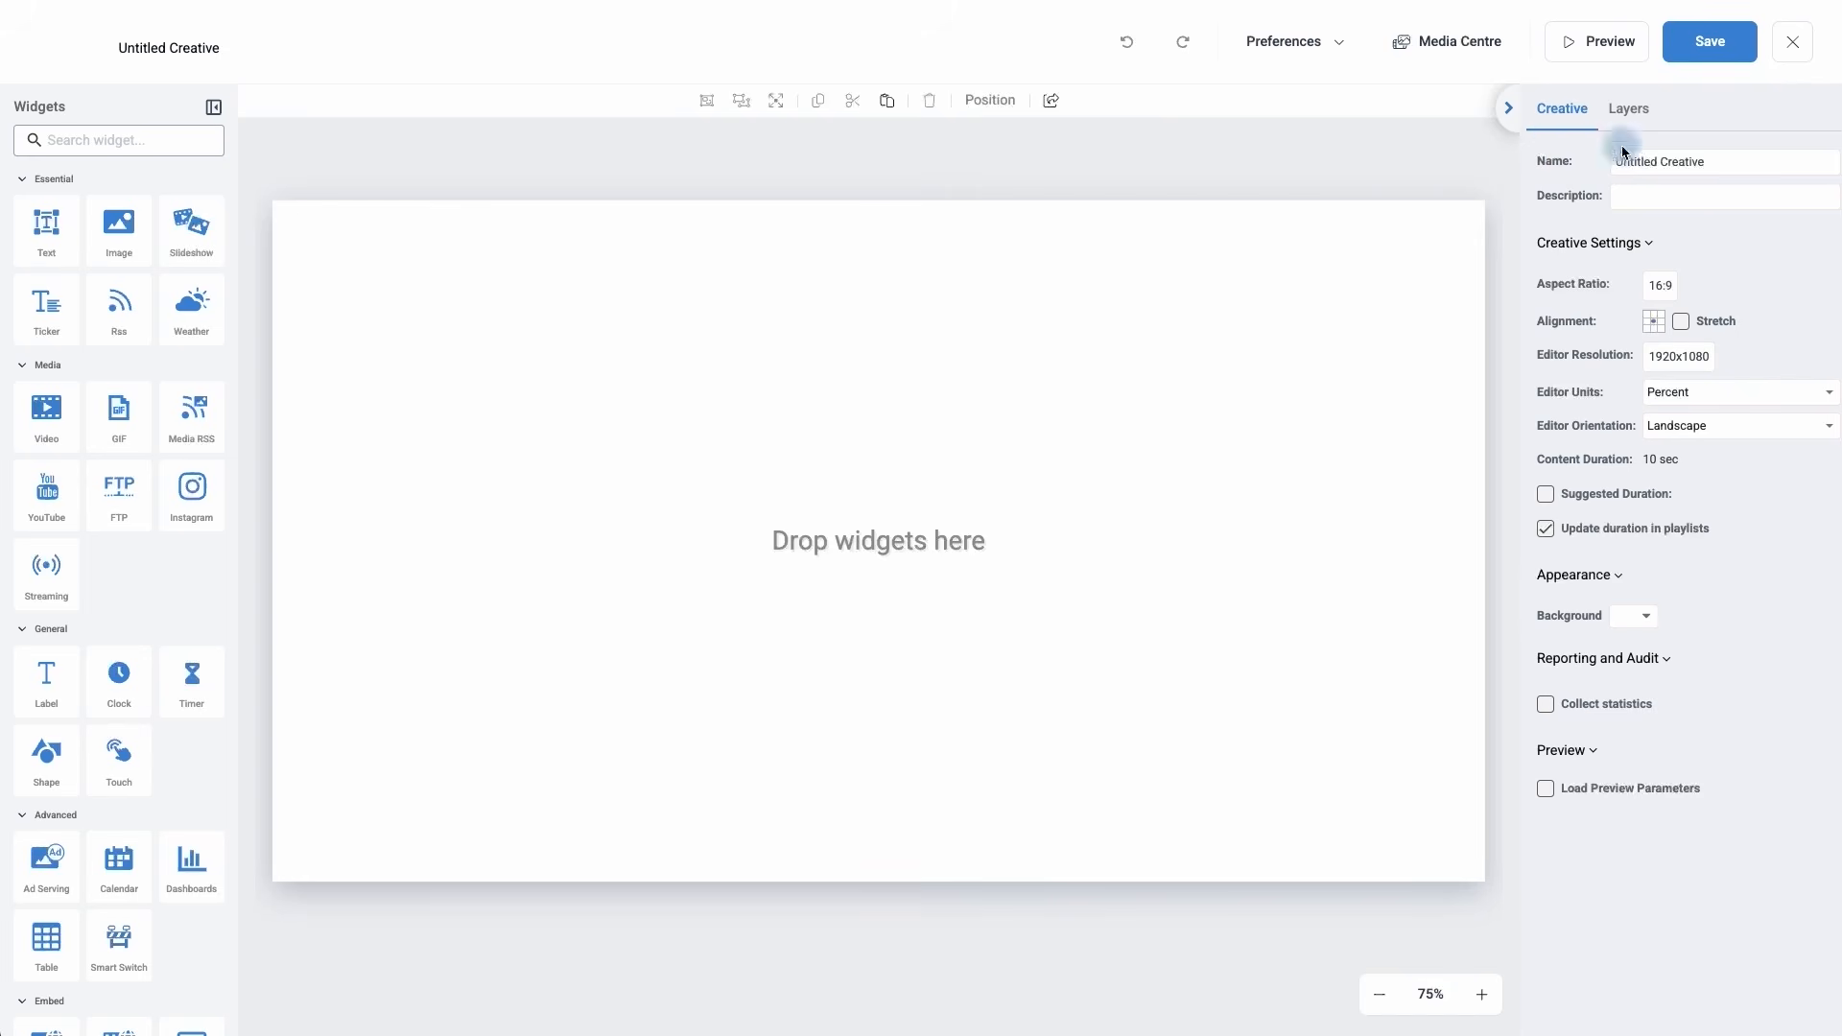
pyautogui.tripleClick(1655, 163)
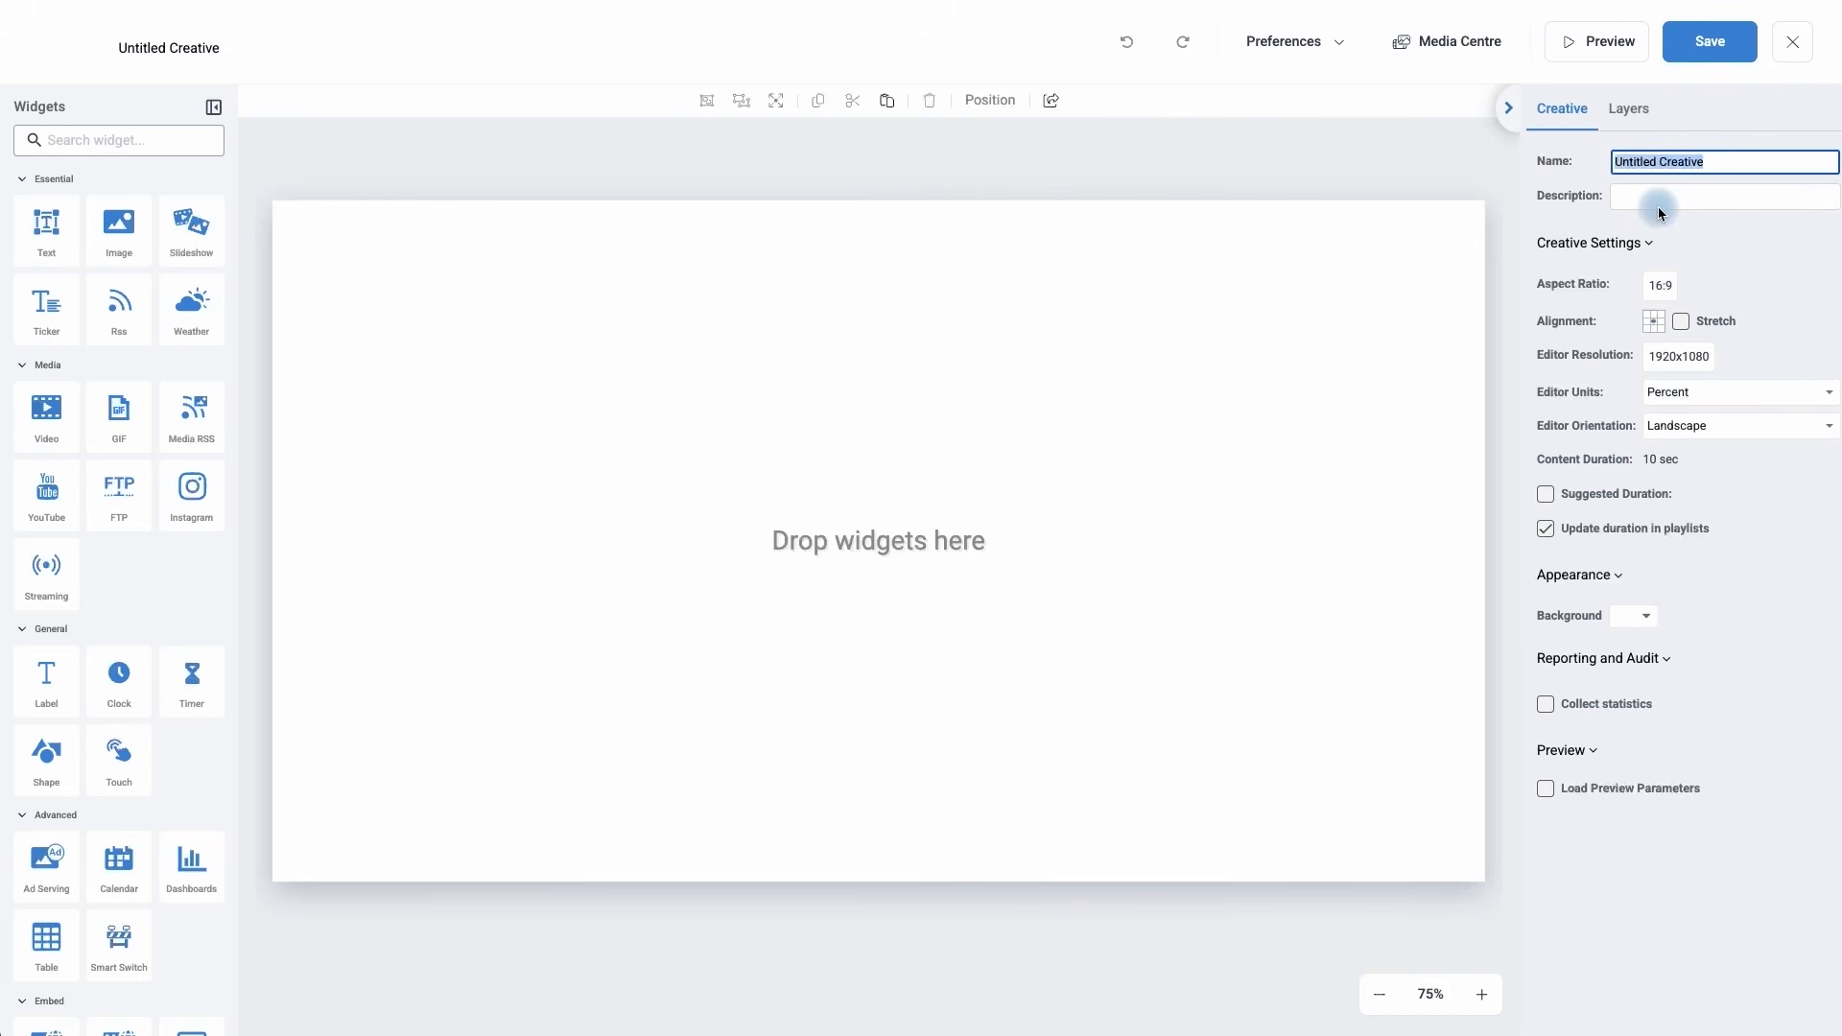
pyautogui.write('Tables')
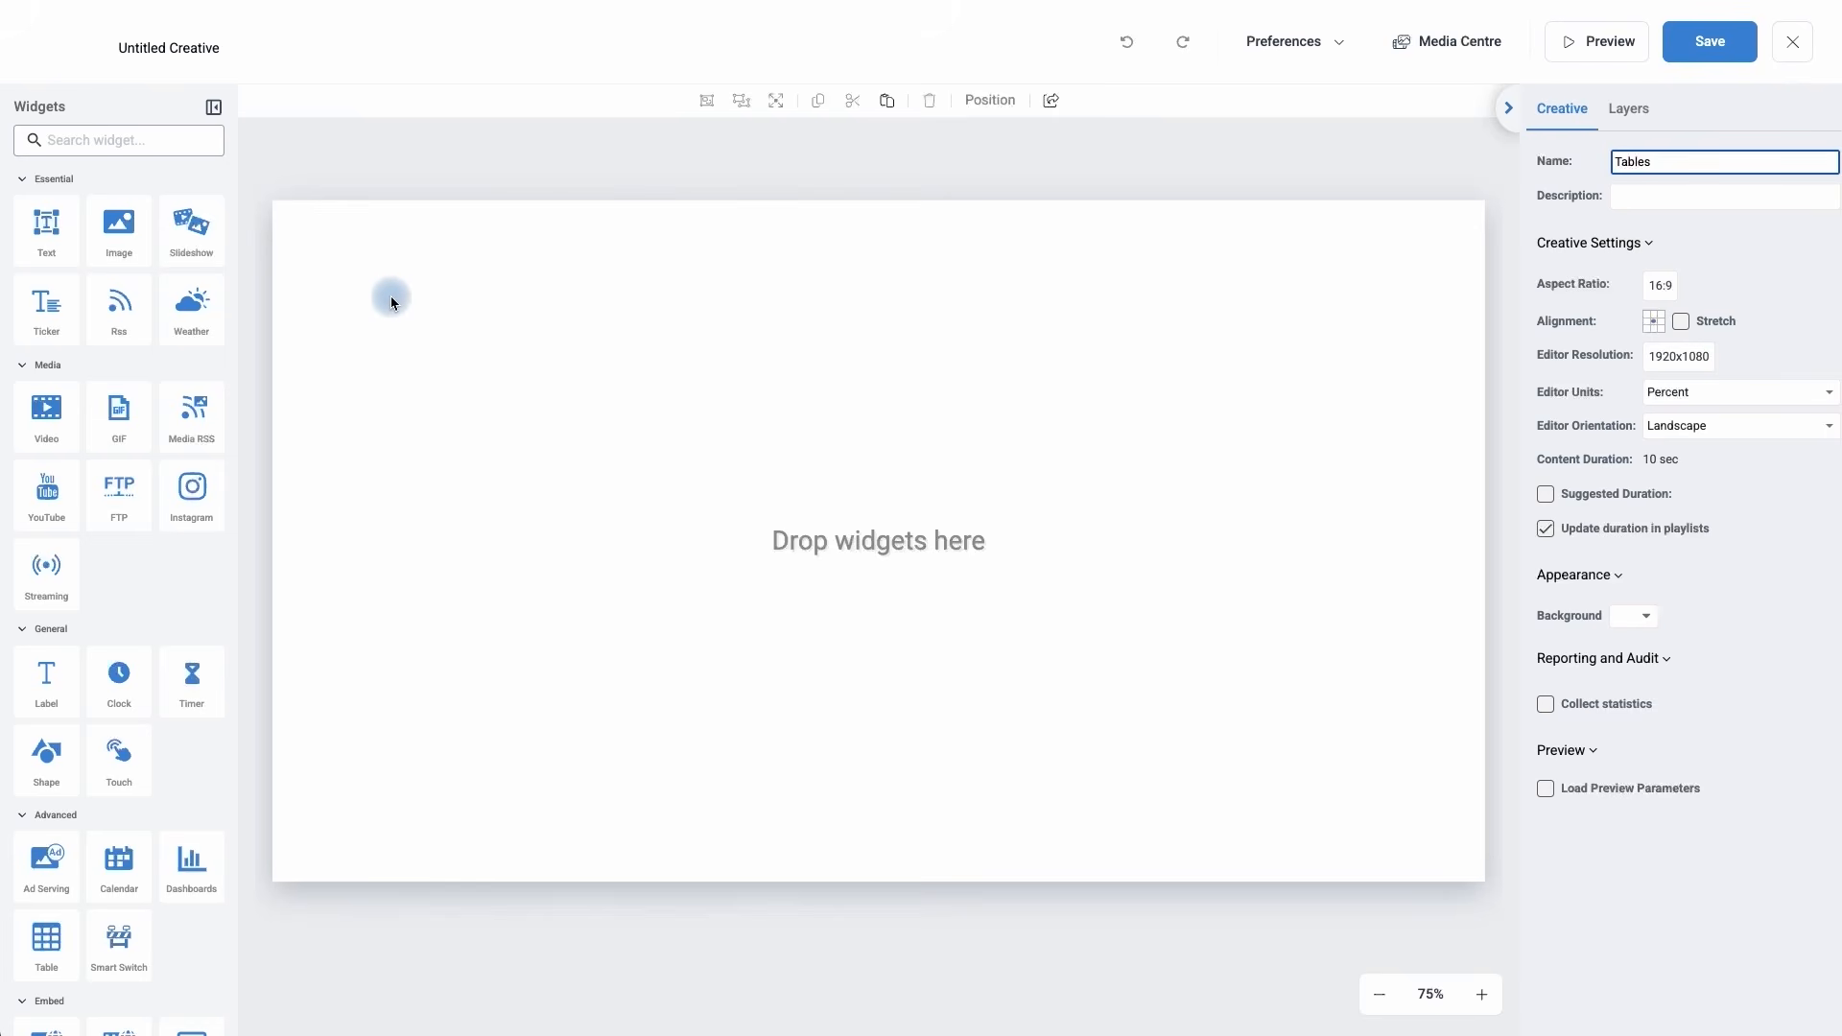
# - Add a Table widget to the creative and fit it to the whole canvas
pyautogui.scroll(-2, 164, 362)
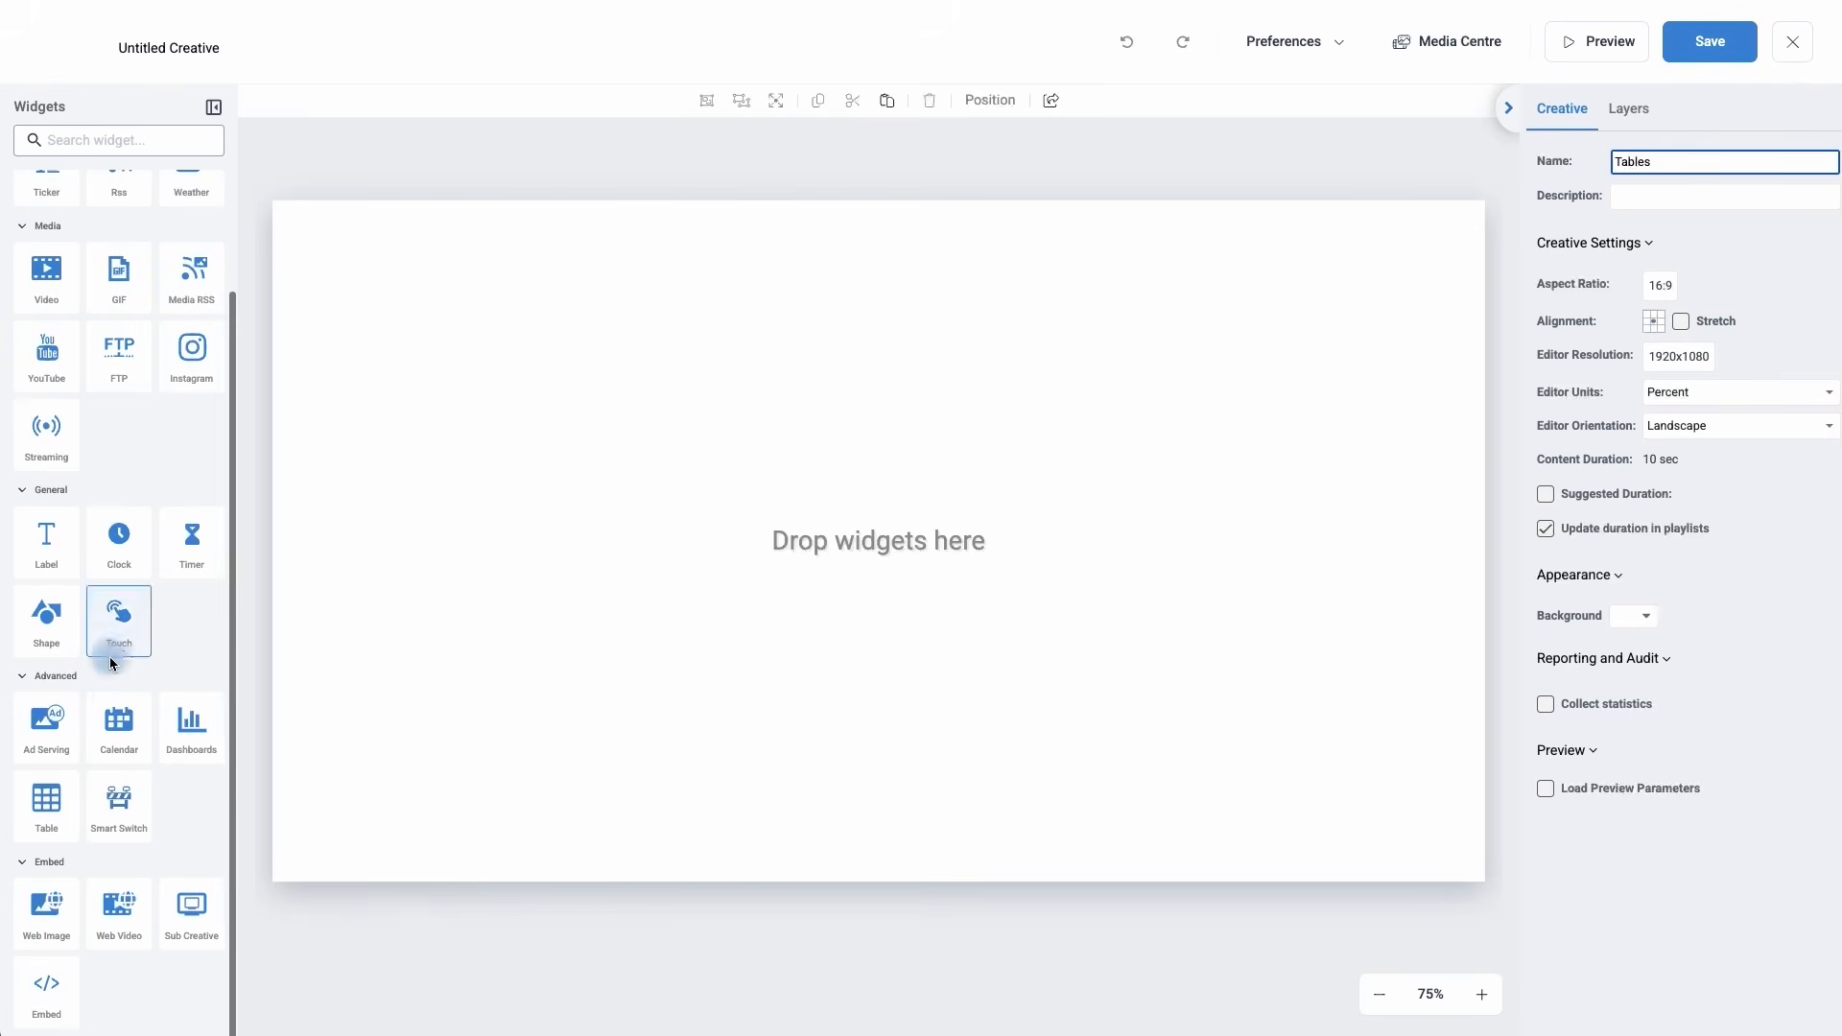
pyautogui.click(48, 819)
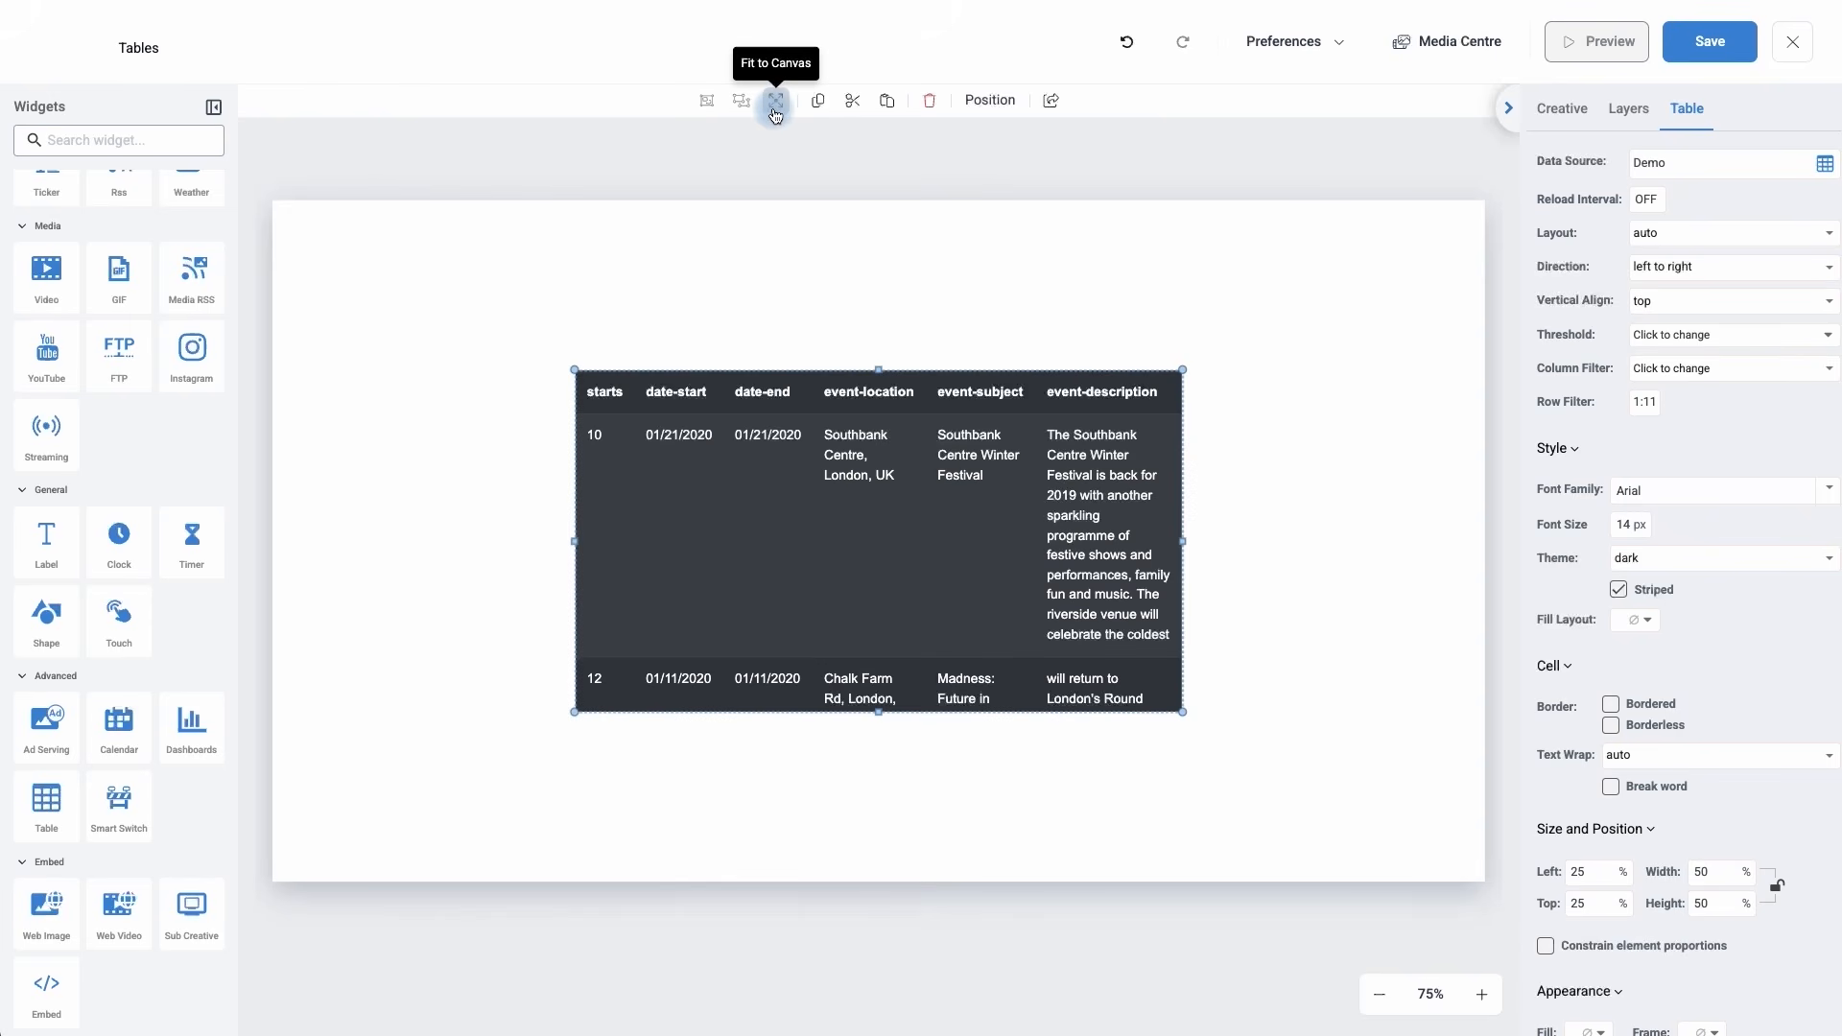
pyautogui.click(775, 102)
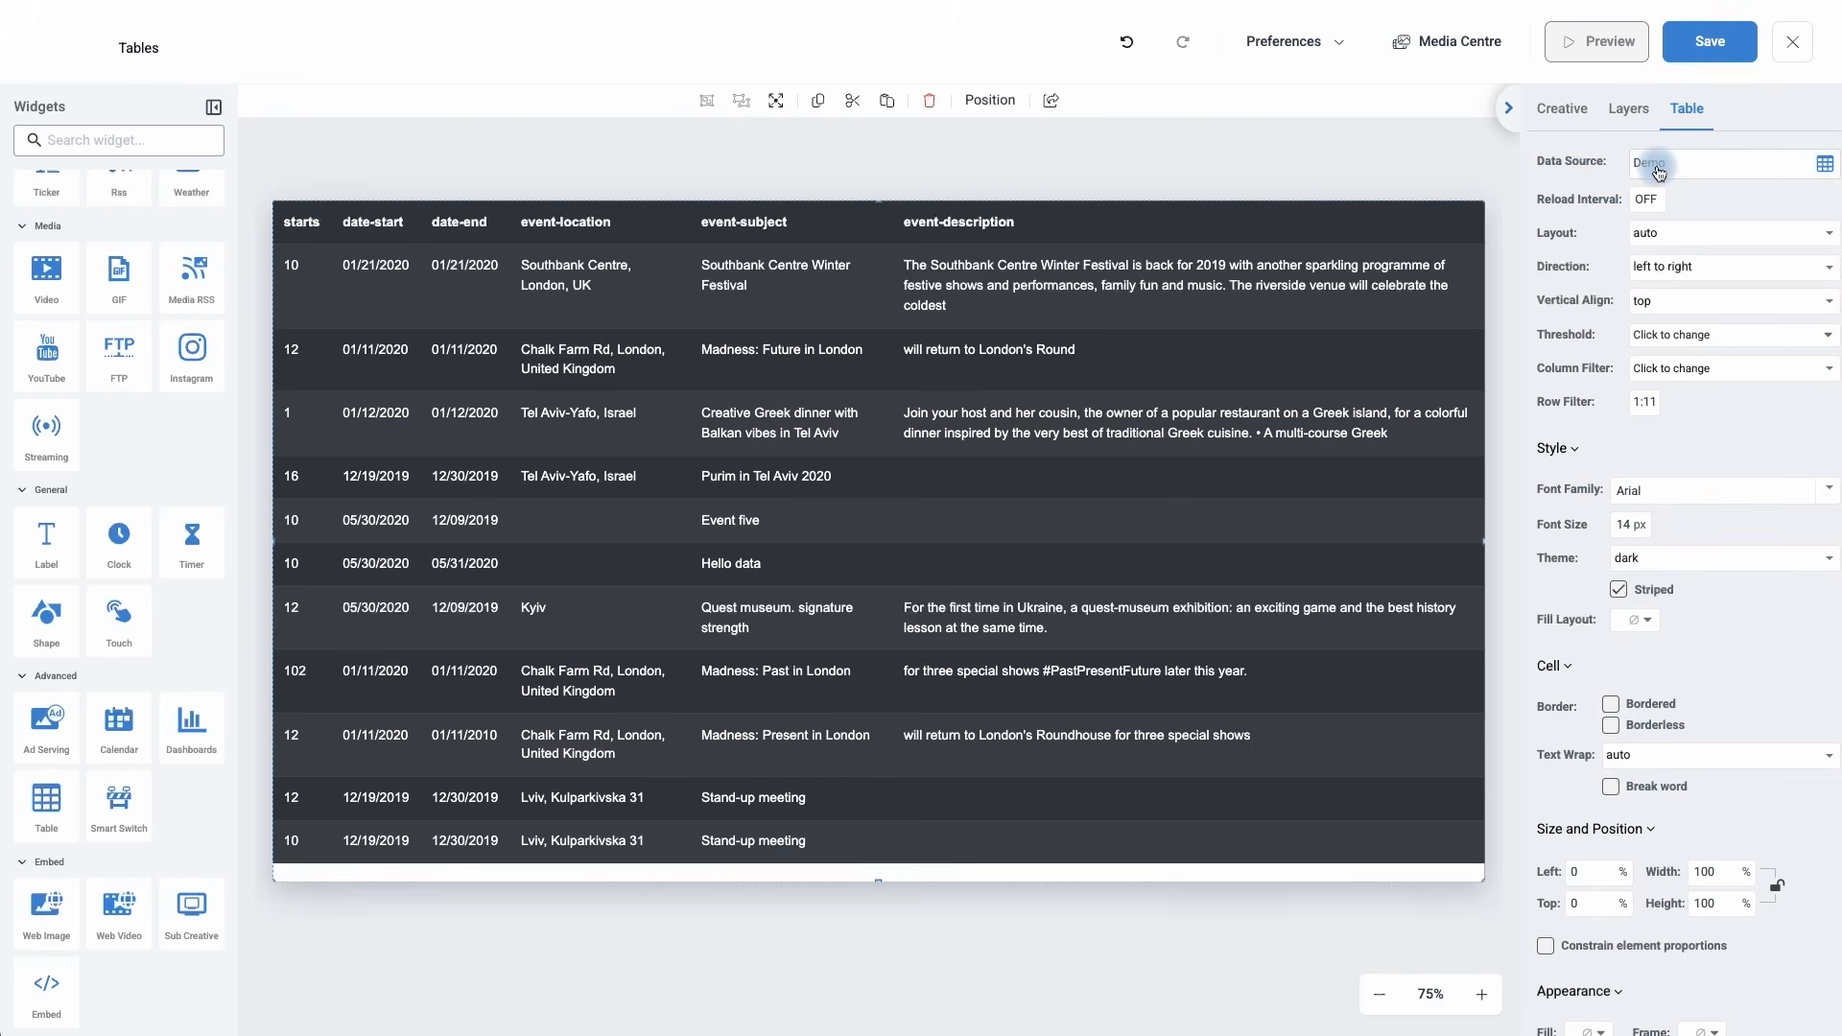
# - Choose API as the table widget's data source type and enable authorization
pyautogui.click(1659, 172)
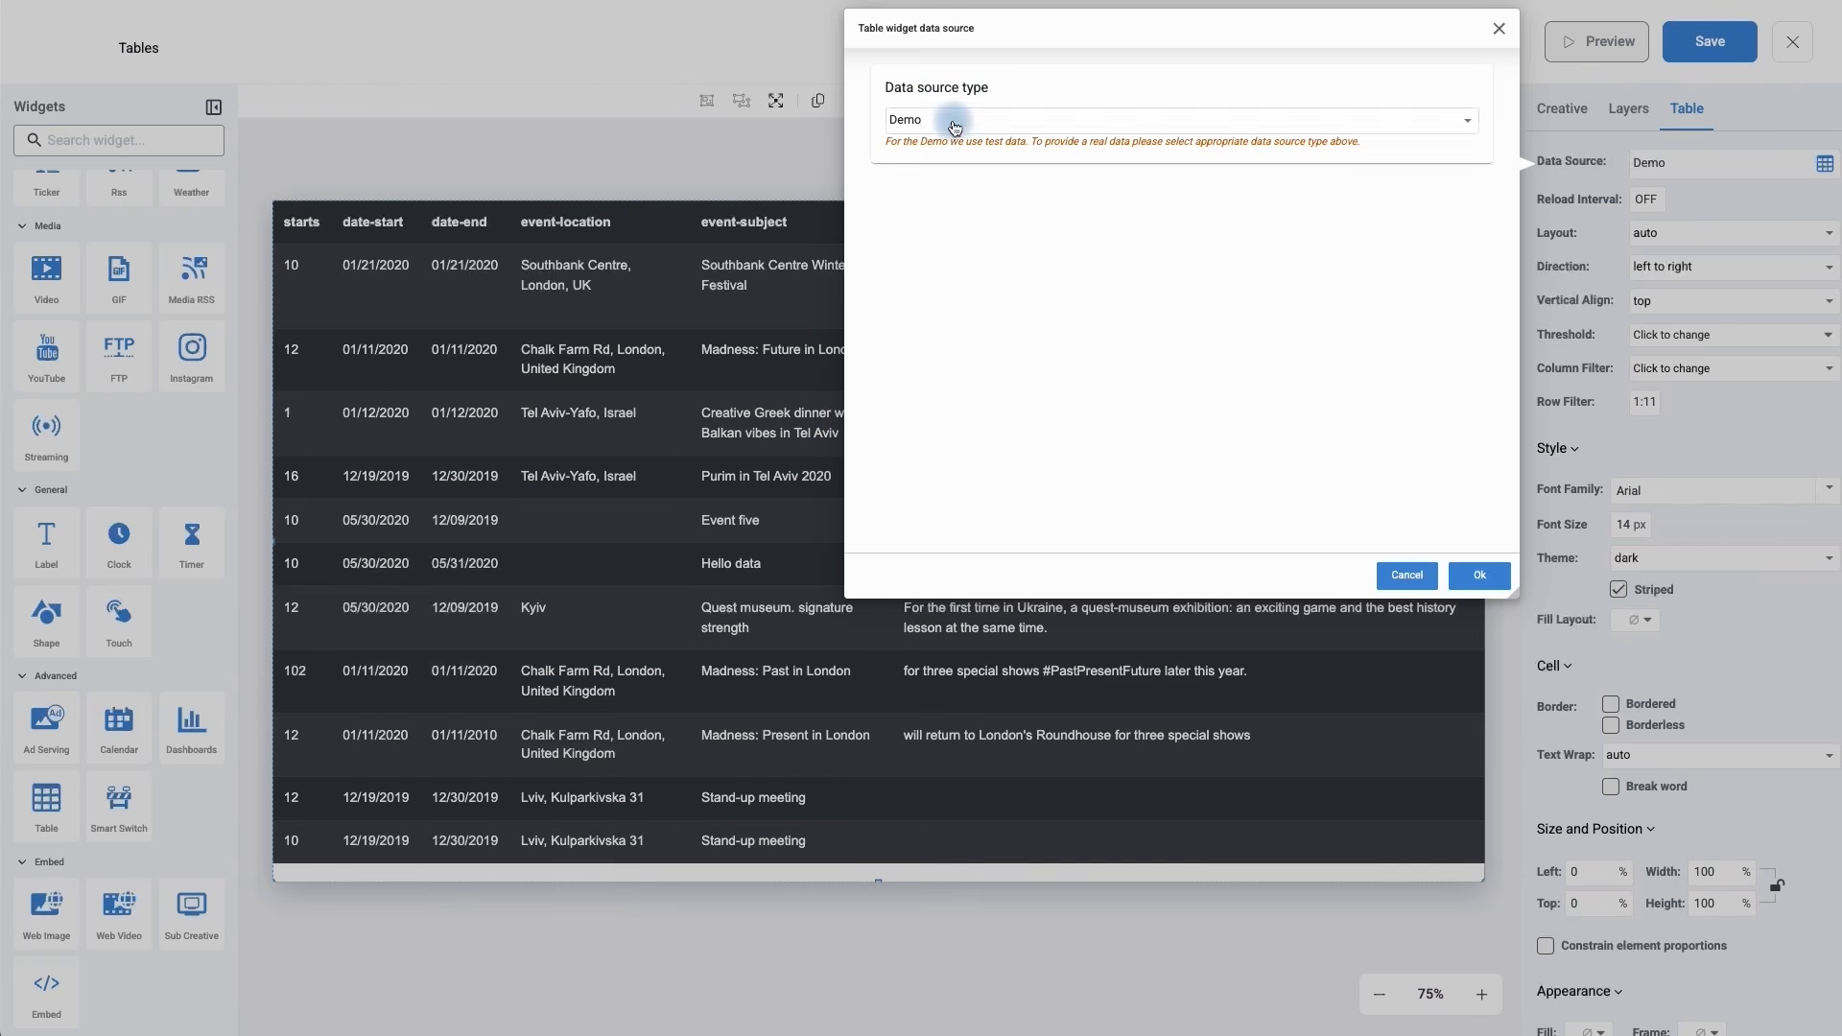
pyautogui.click(953, 126)
pyautogui.click(905, 163)
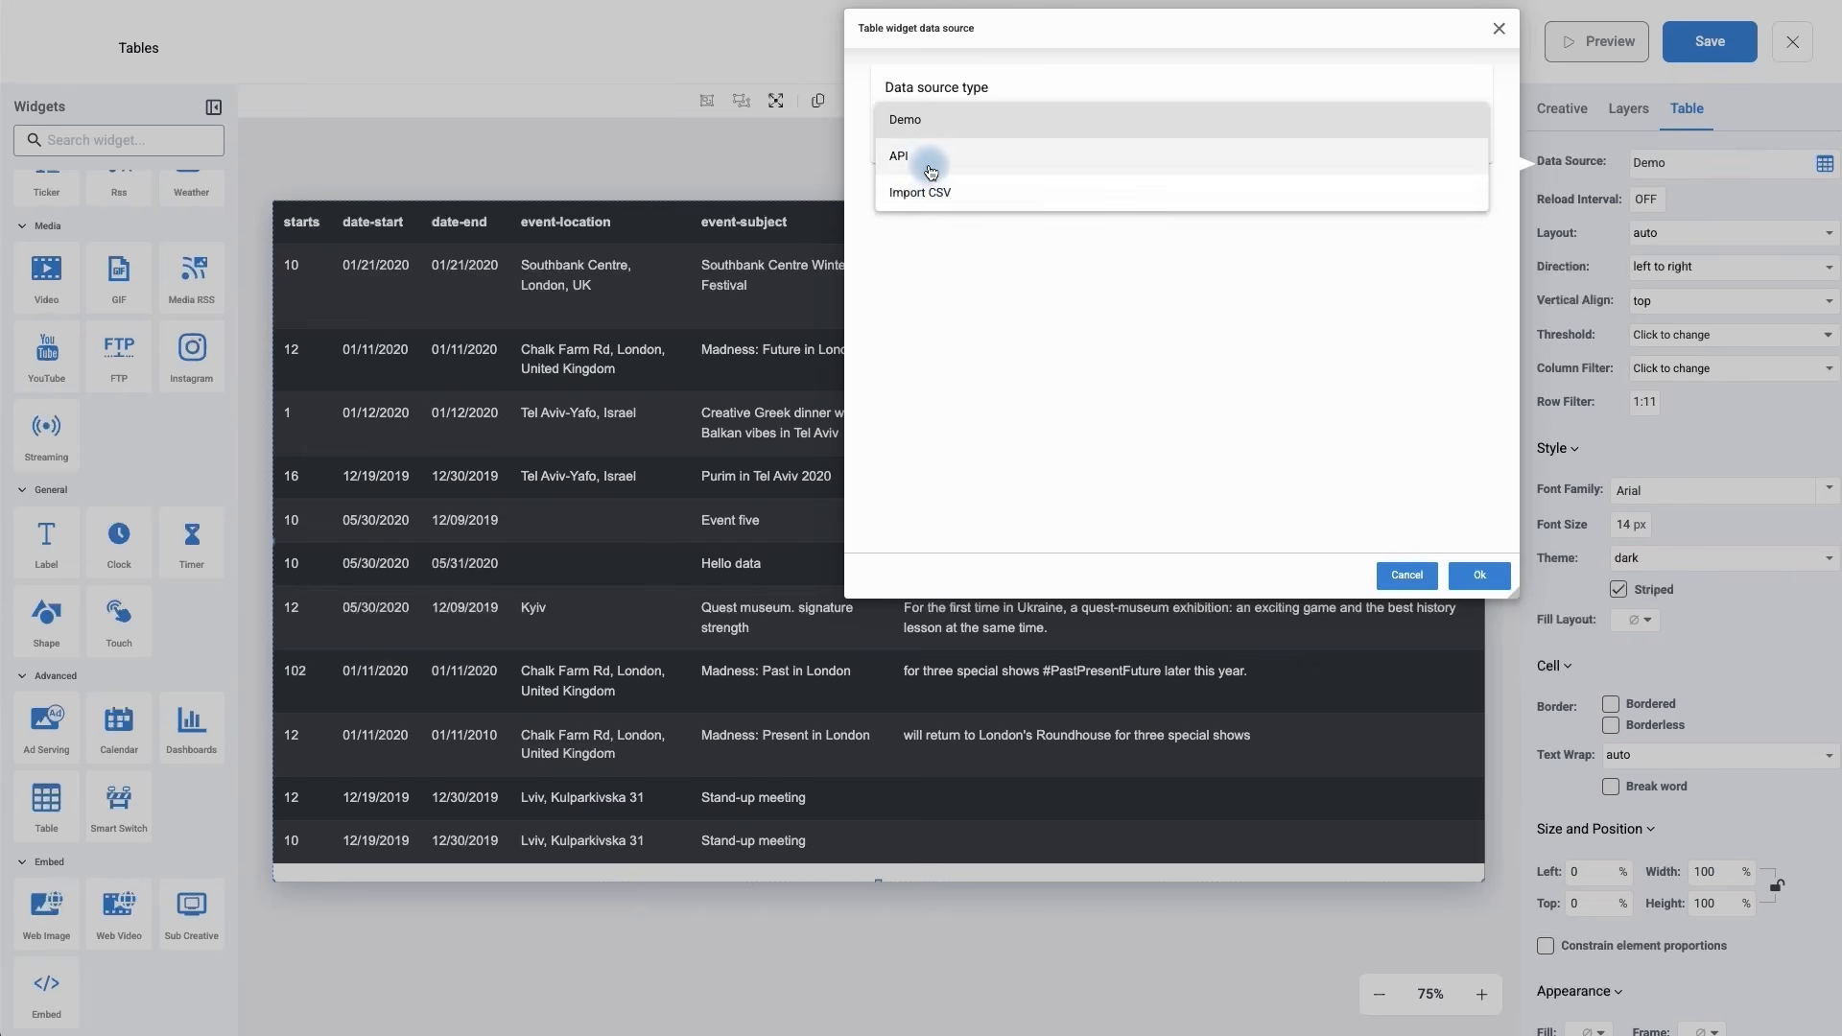
pyautogui.click(930, 165)
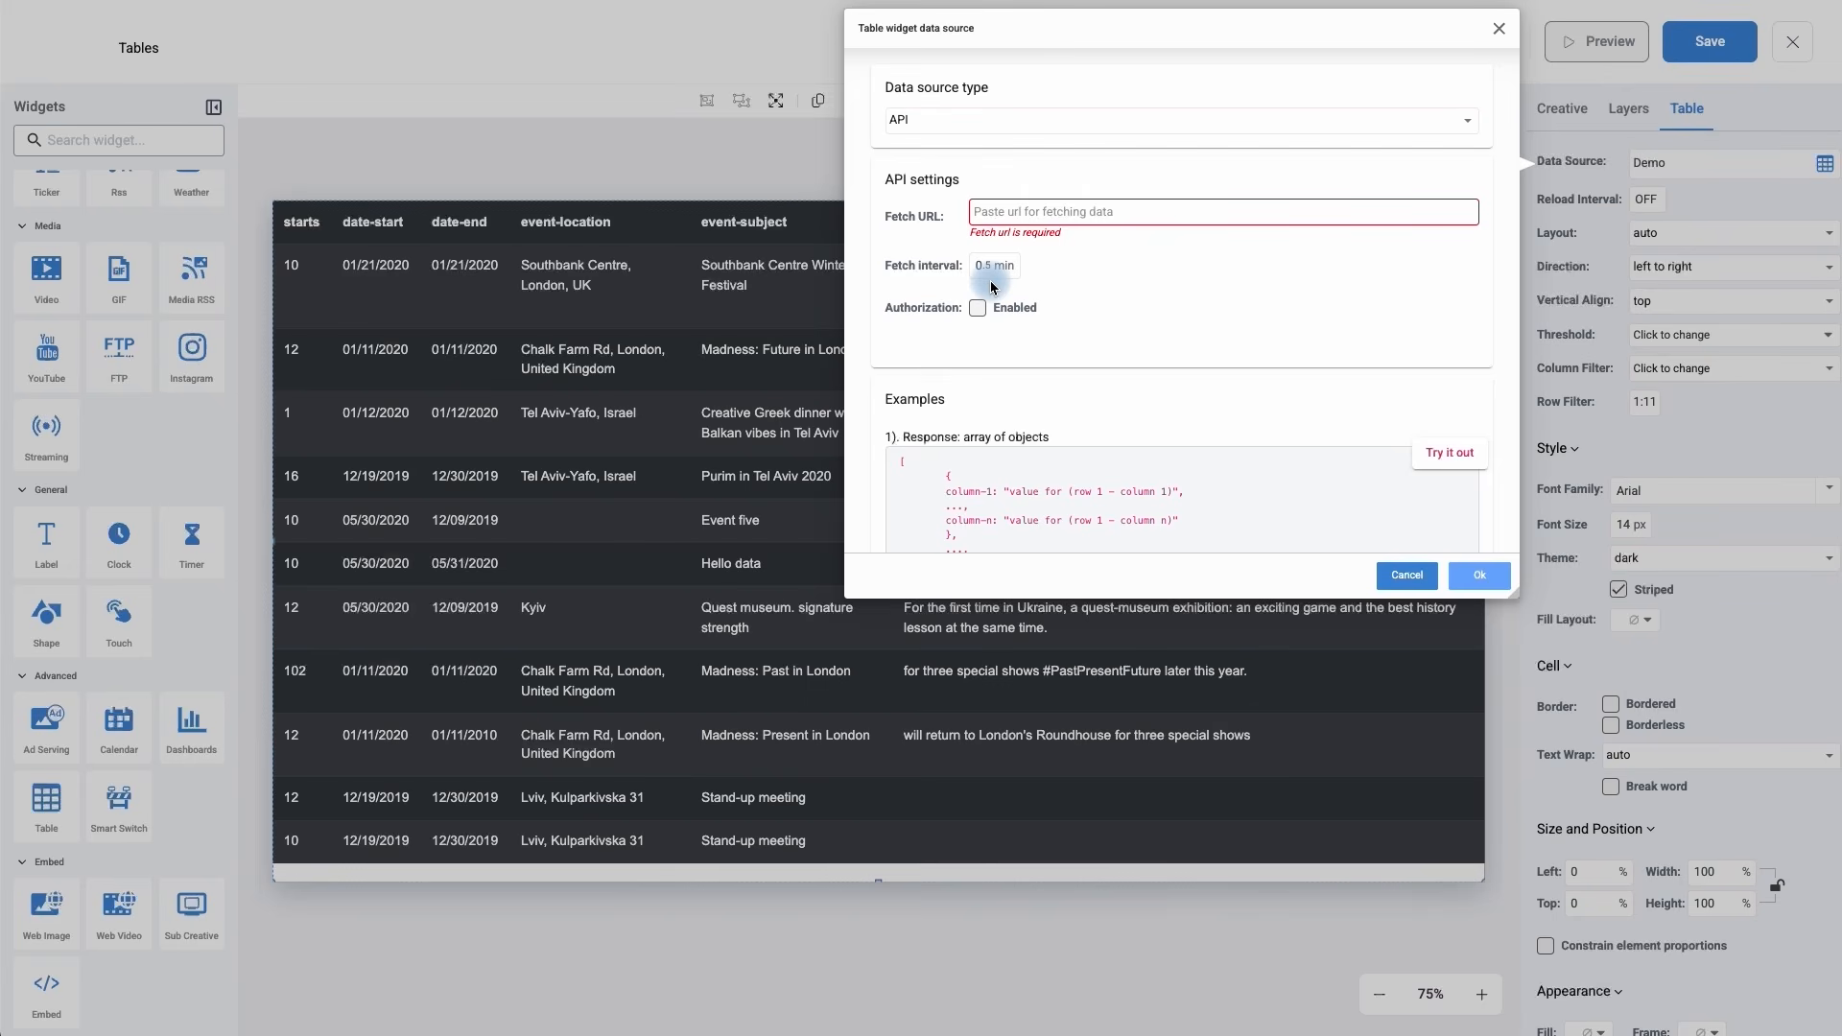
pyautogui.click(978, 308)
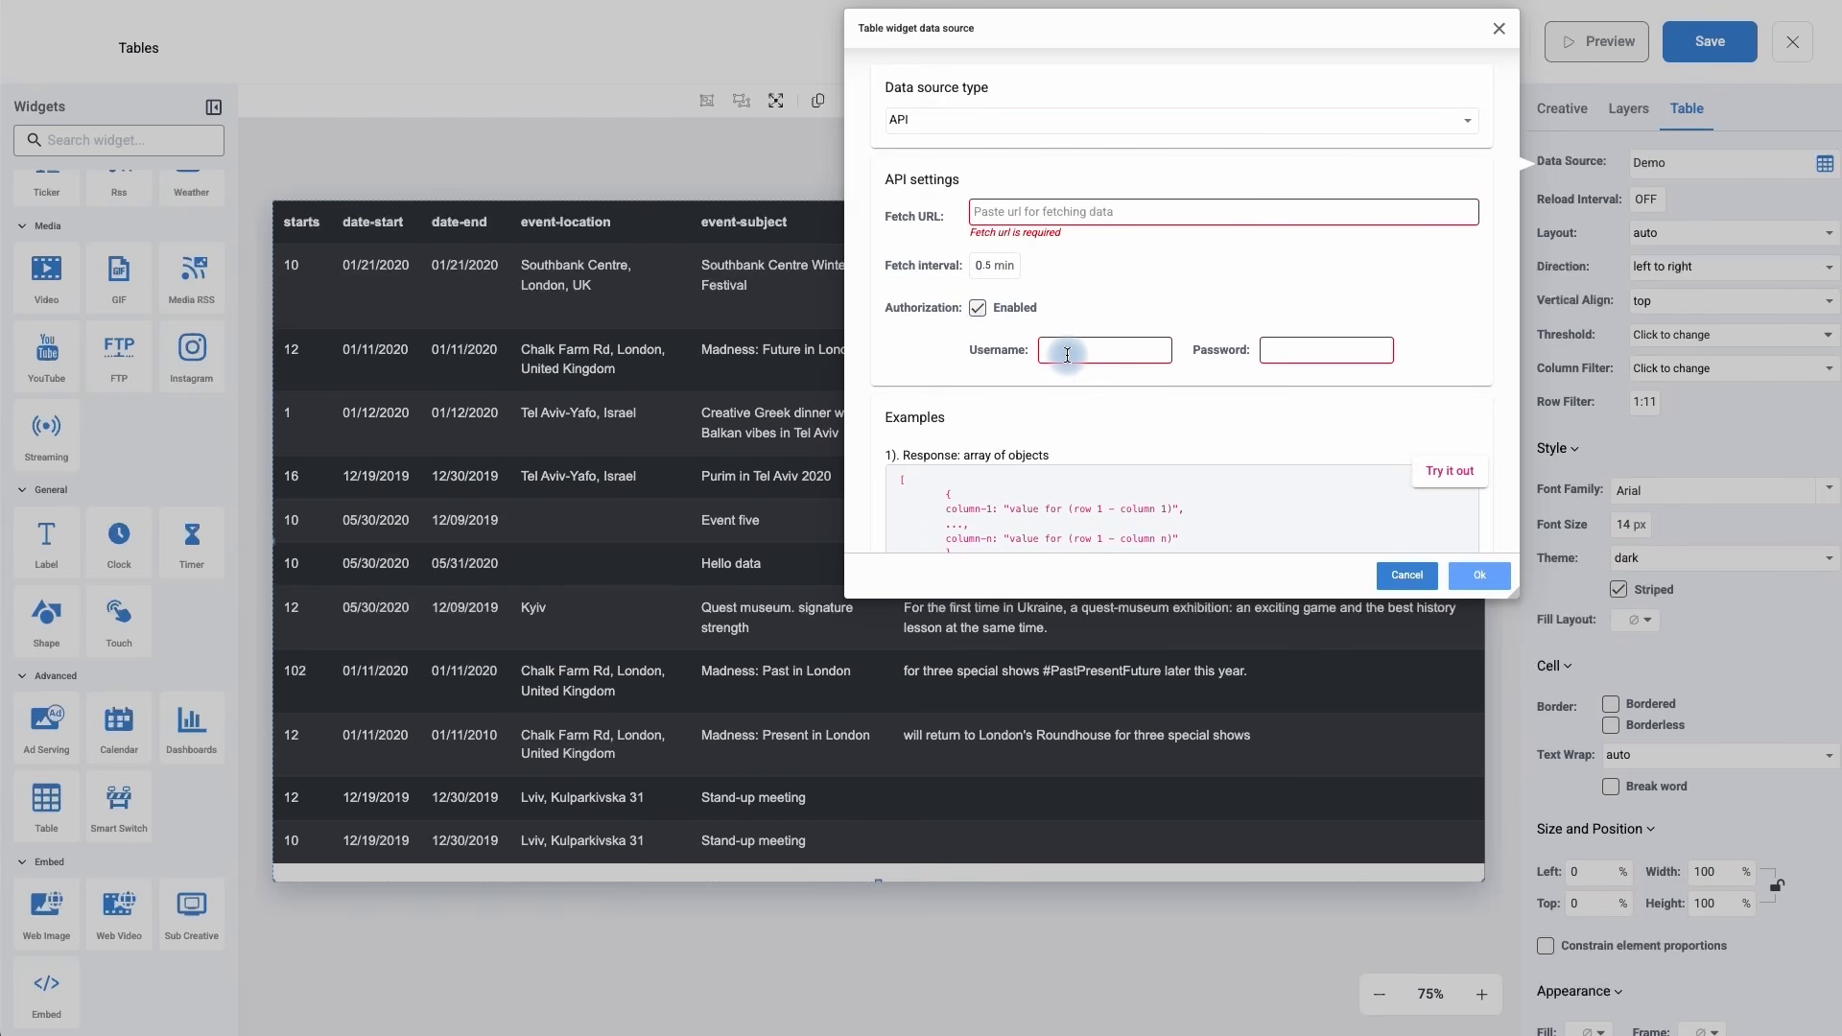
# - Load the sample fetch URL ./data/table_1.api.mock.json, disable authorization and apply the API data source
pyautogui.scroll(-2, 1244, 364)
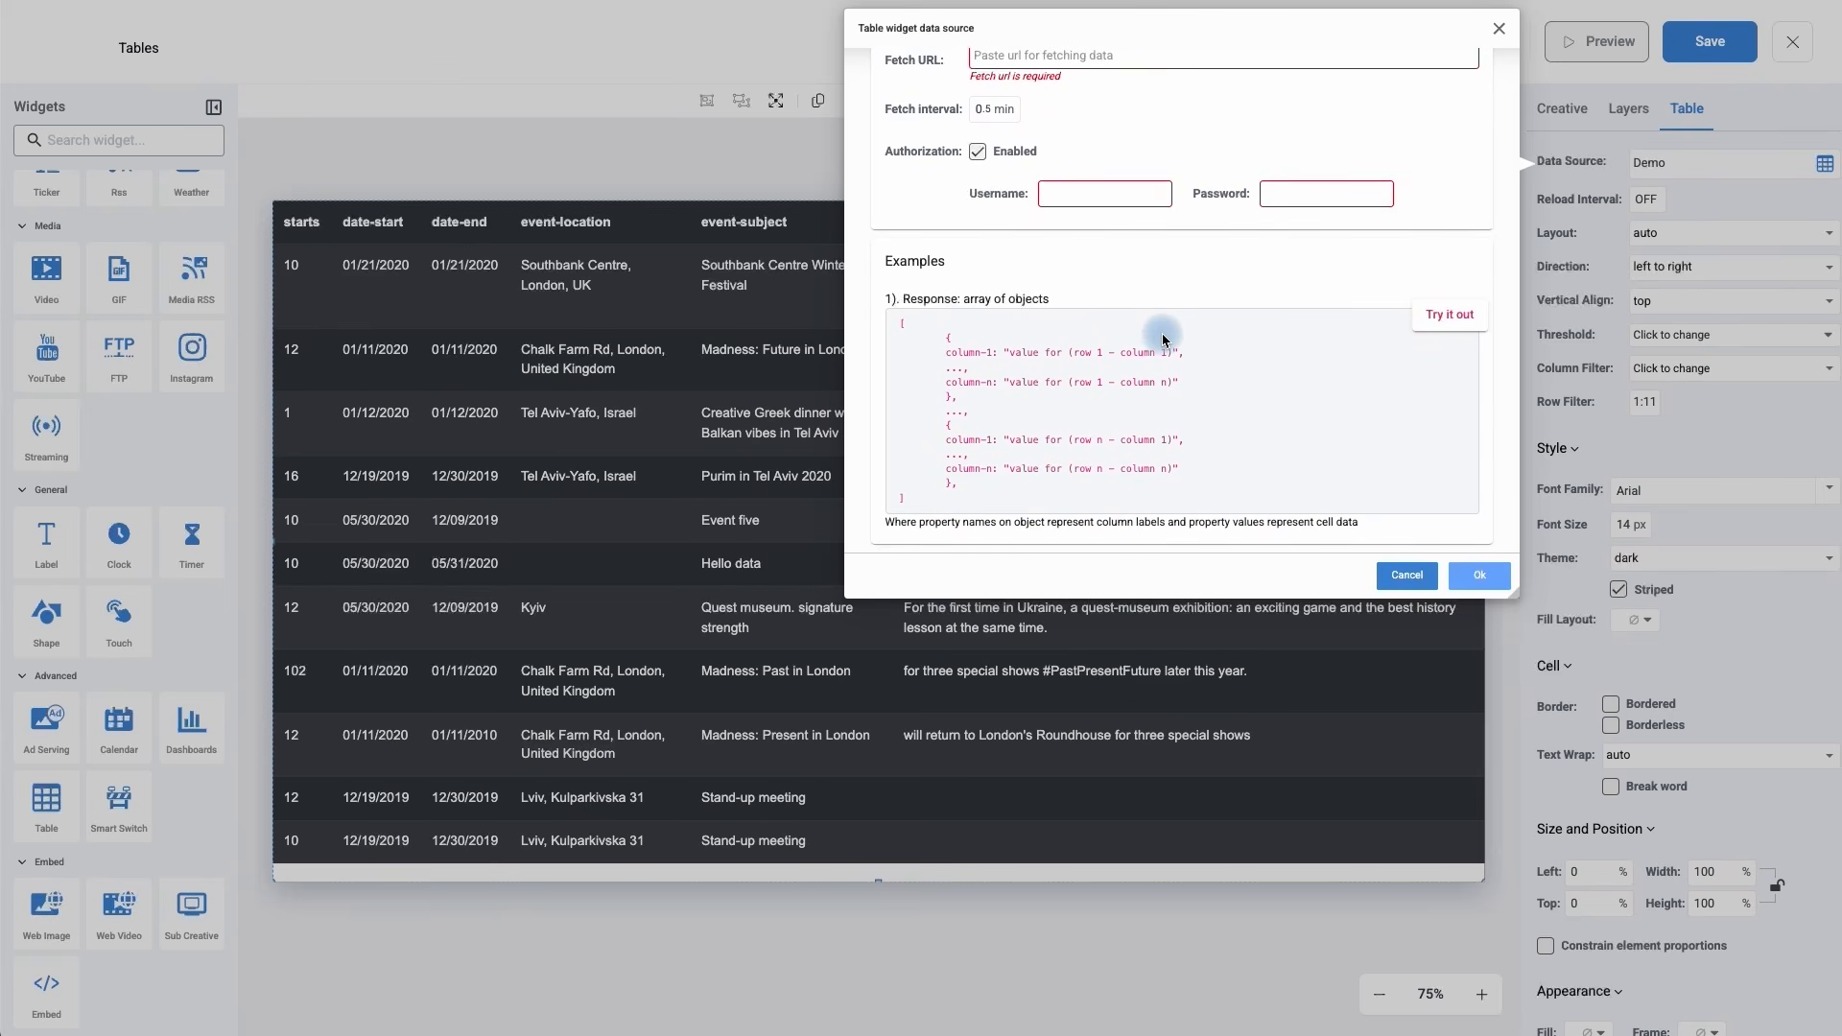
pyautogui.click(1437, 321)
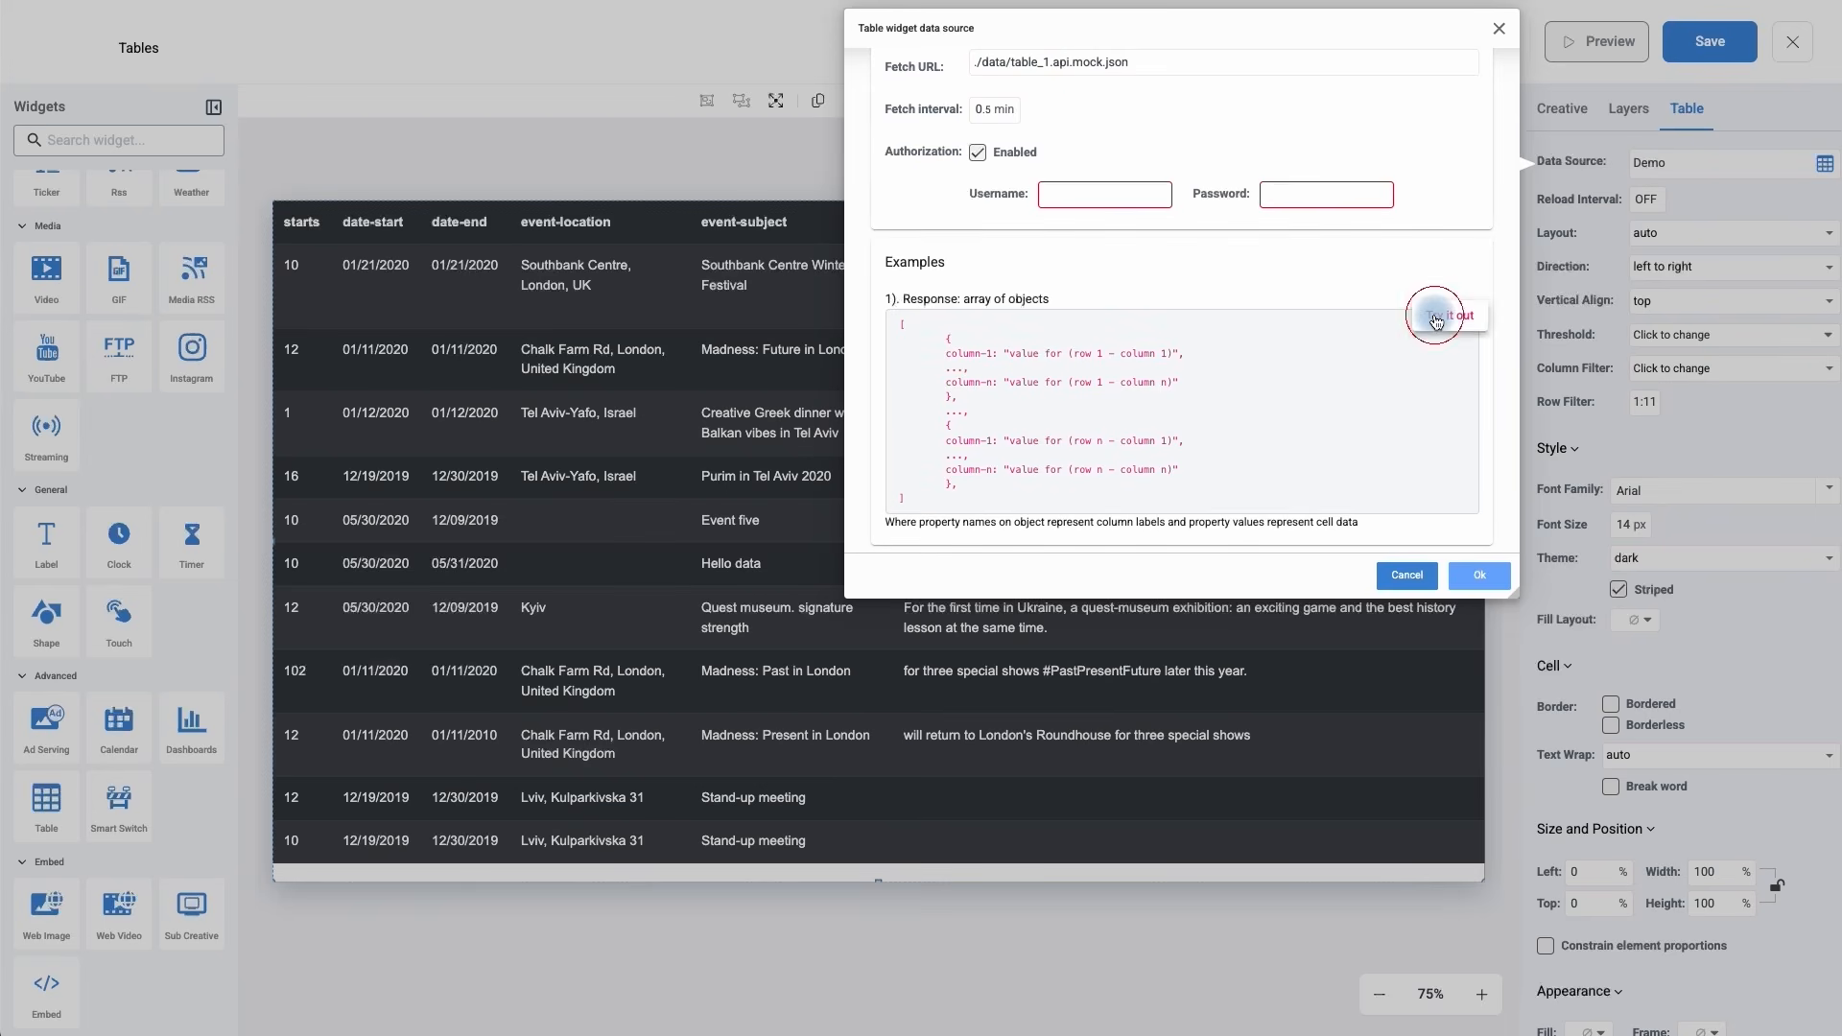
pyautogui.click(1462, 574)
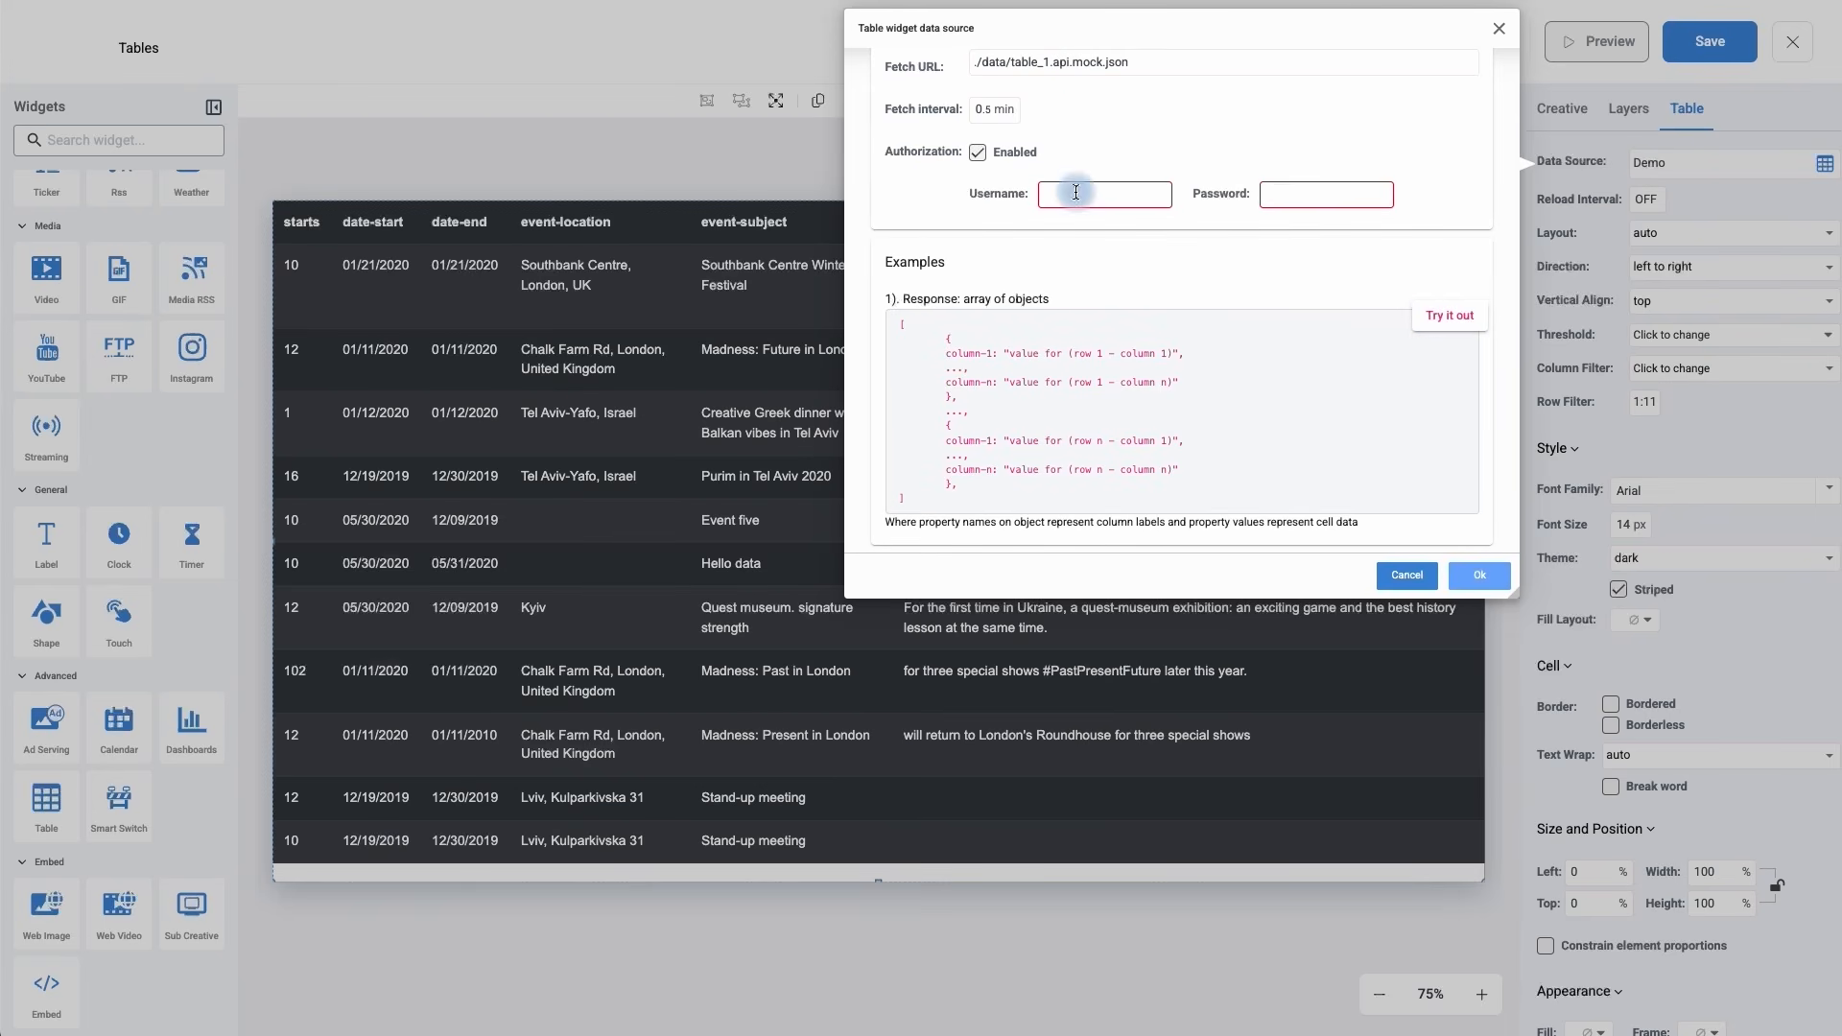
pyautogui.click(978, 152)
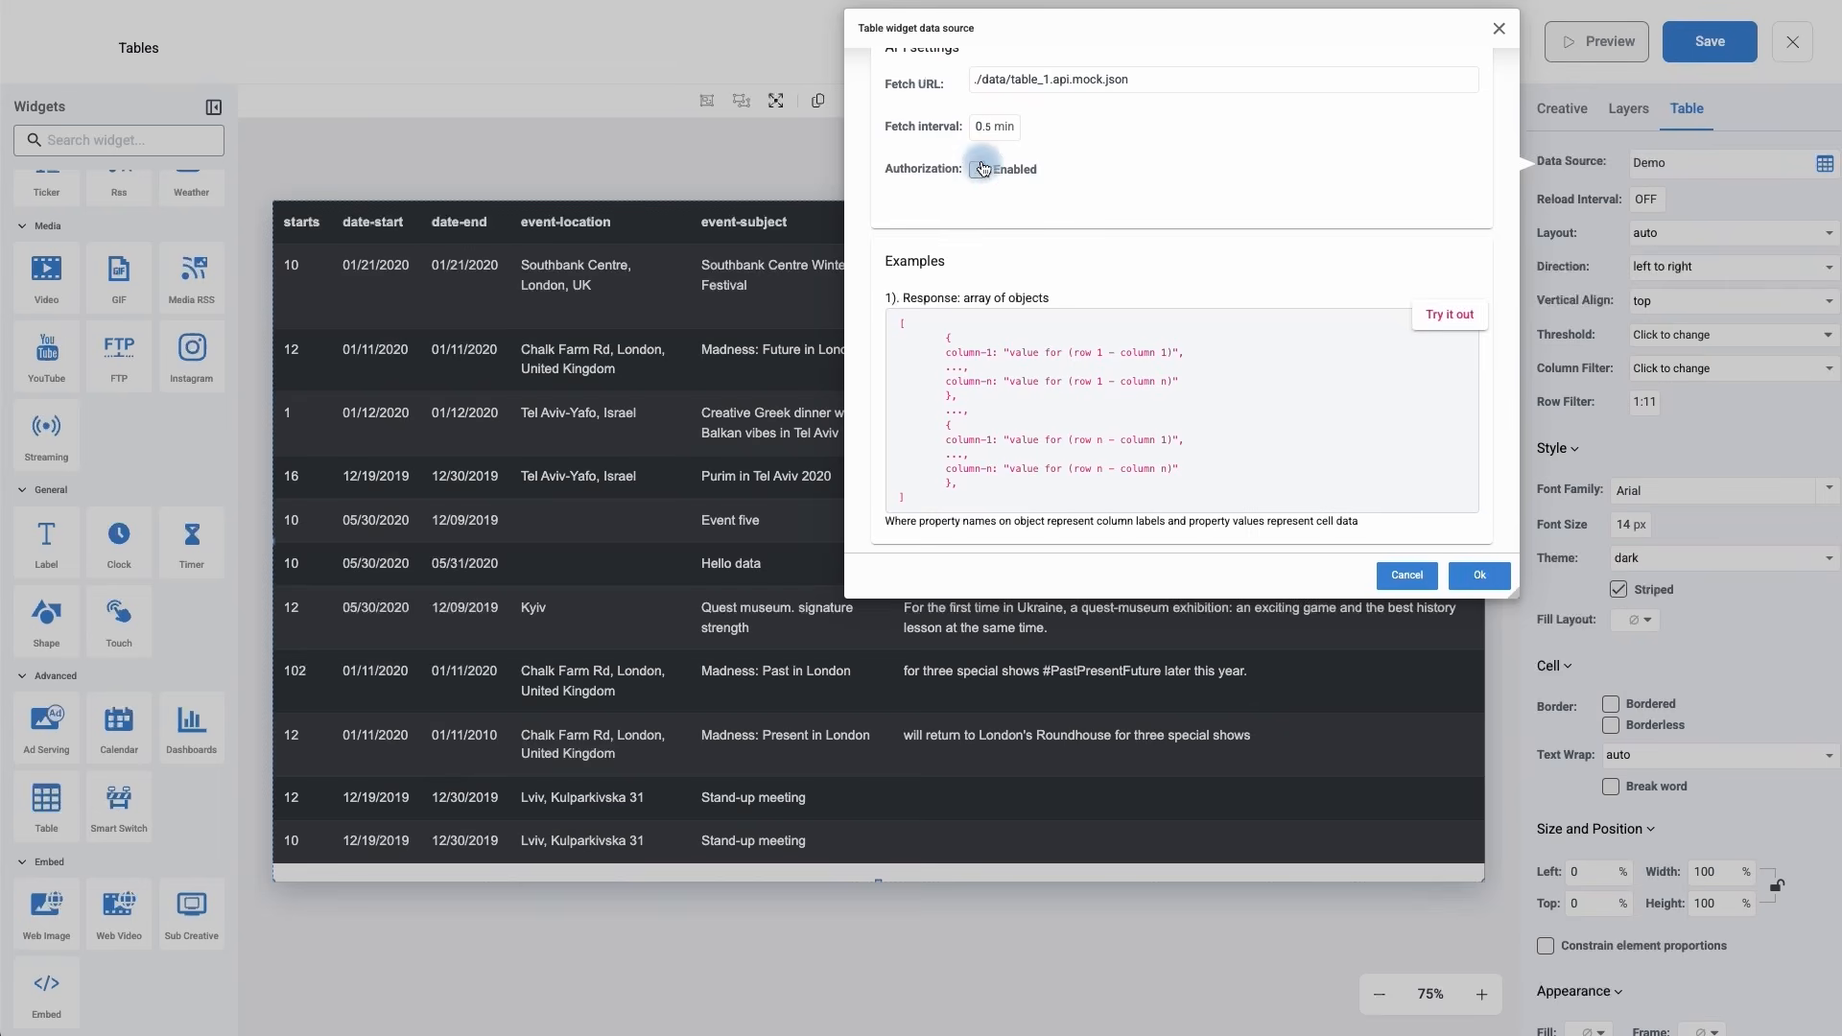
pyautogui.click(1478, 574)
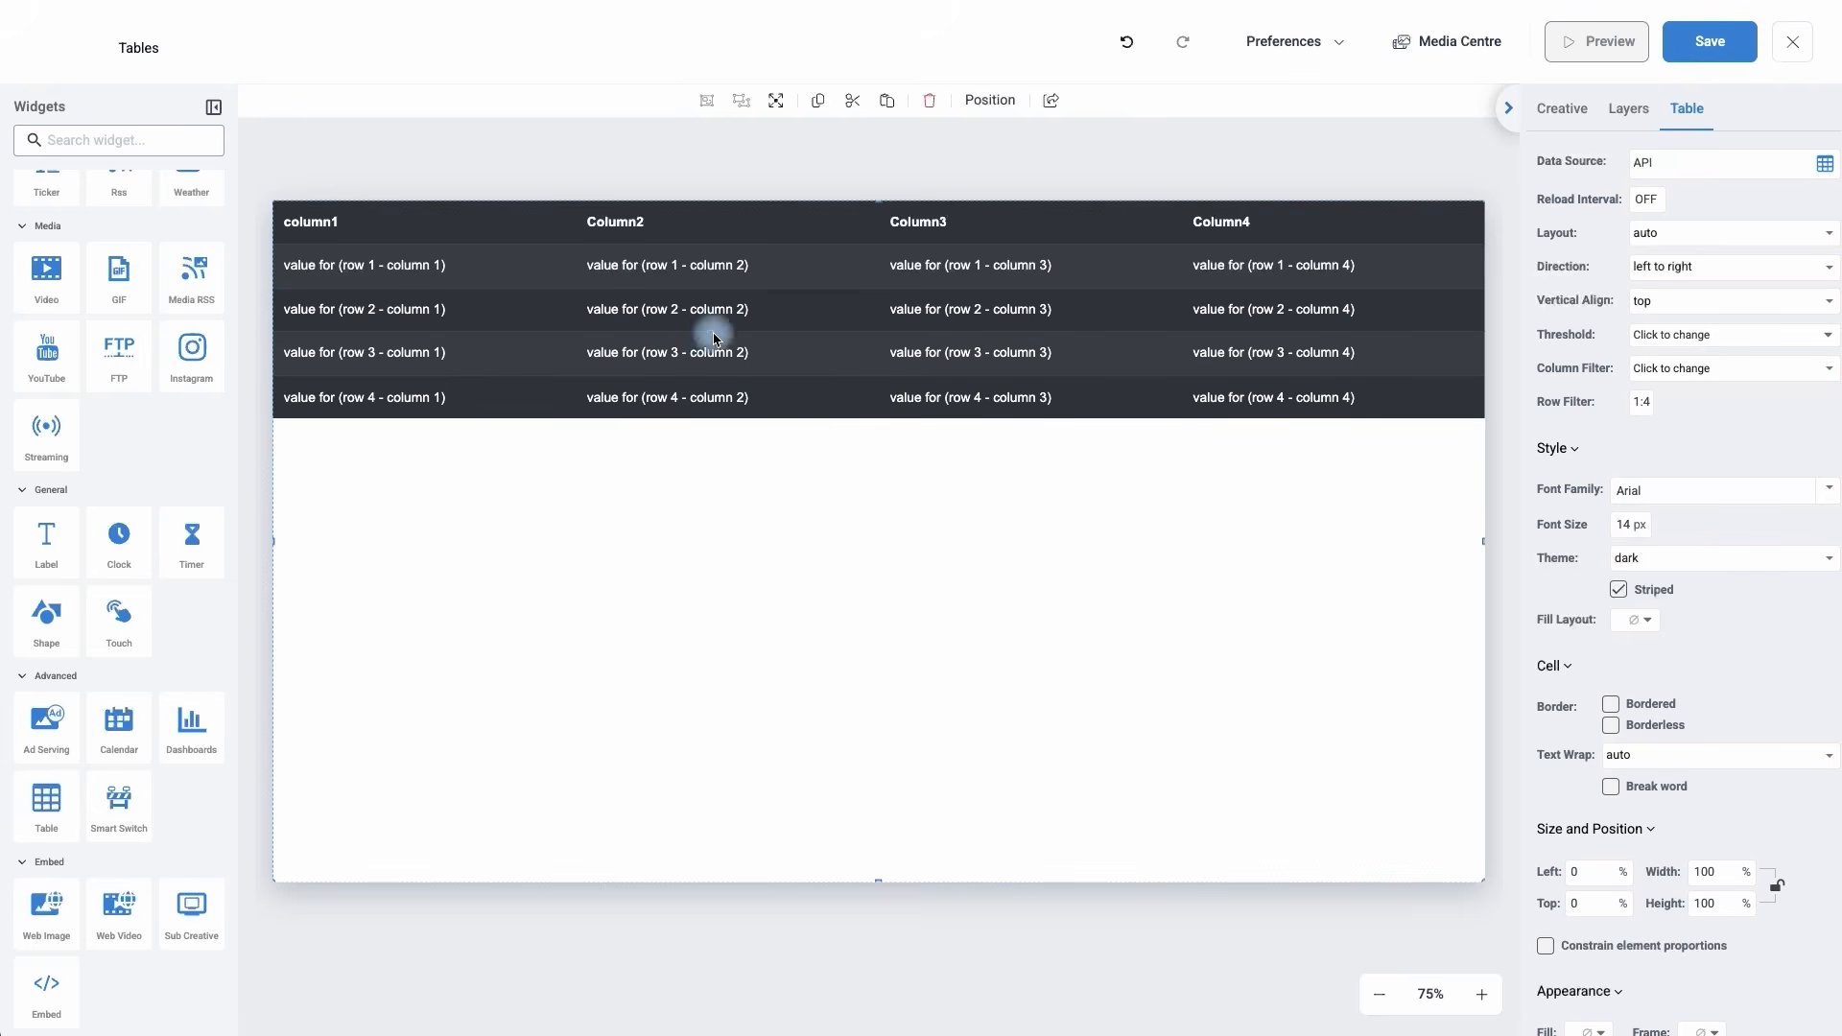
# - Change the table's data source to Import CSV using the test URL from the first CSV example
pyautogui.click(1681, 165)
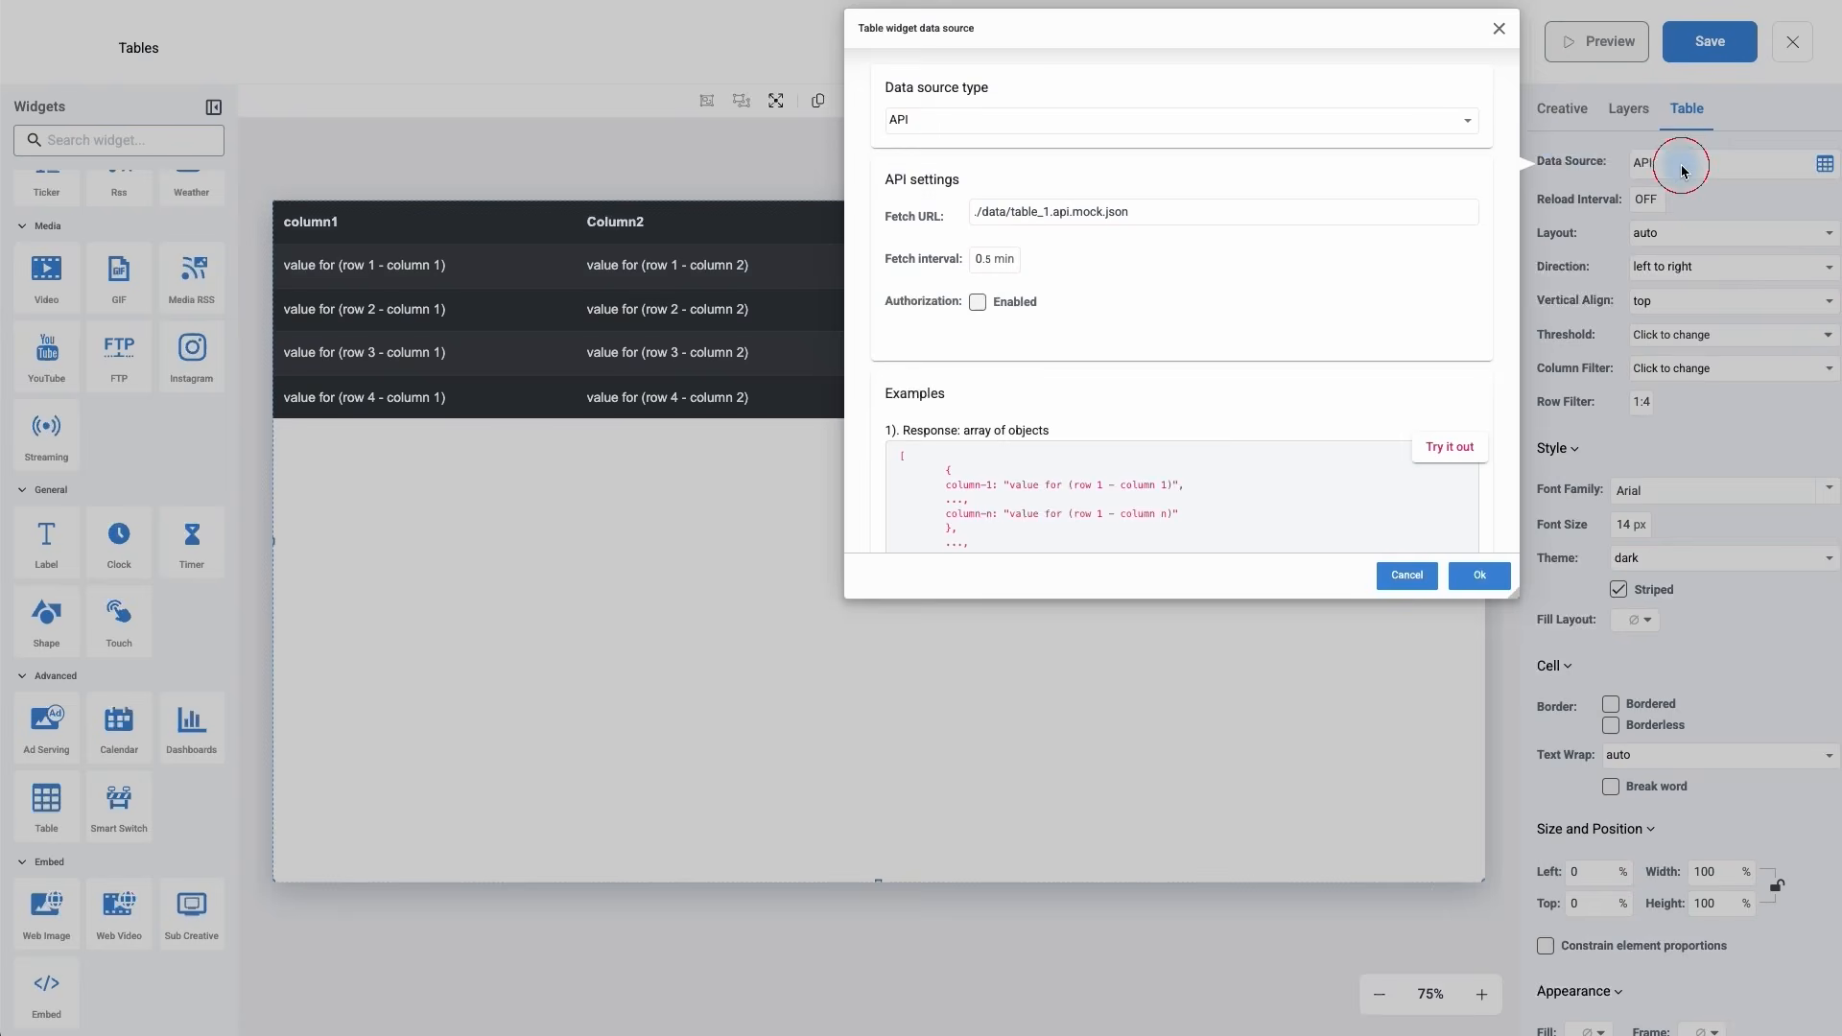
pyautogui.click(1111, 133)
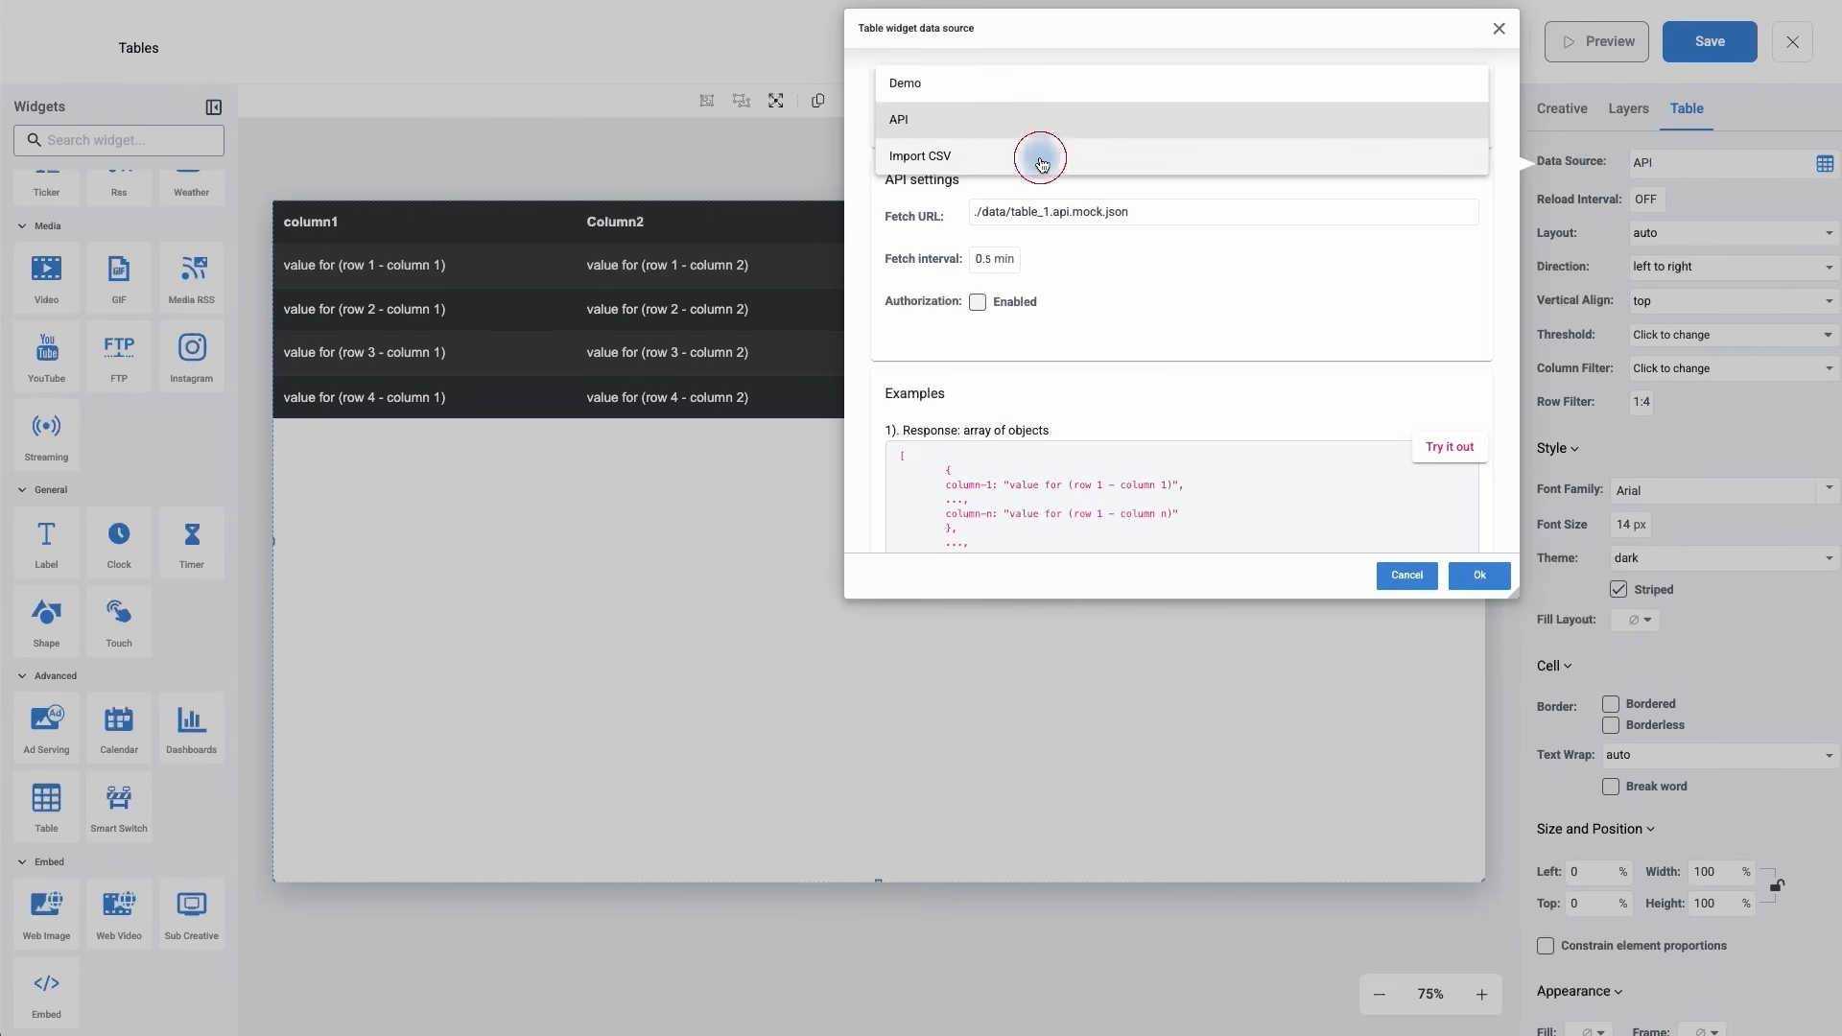
pyautogui.click(1041, 159)
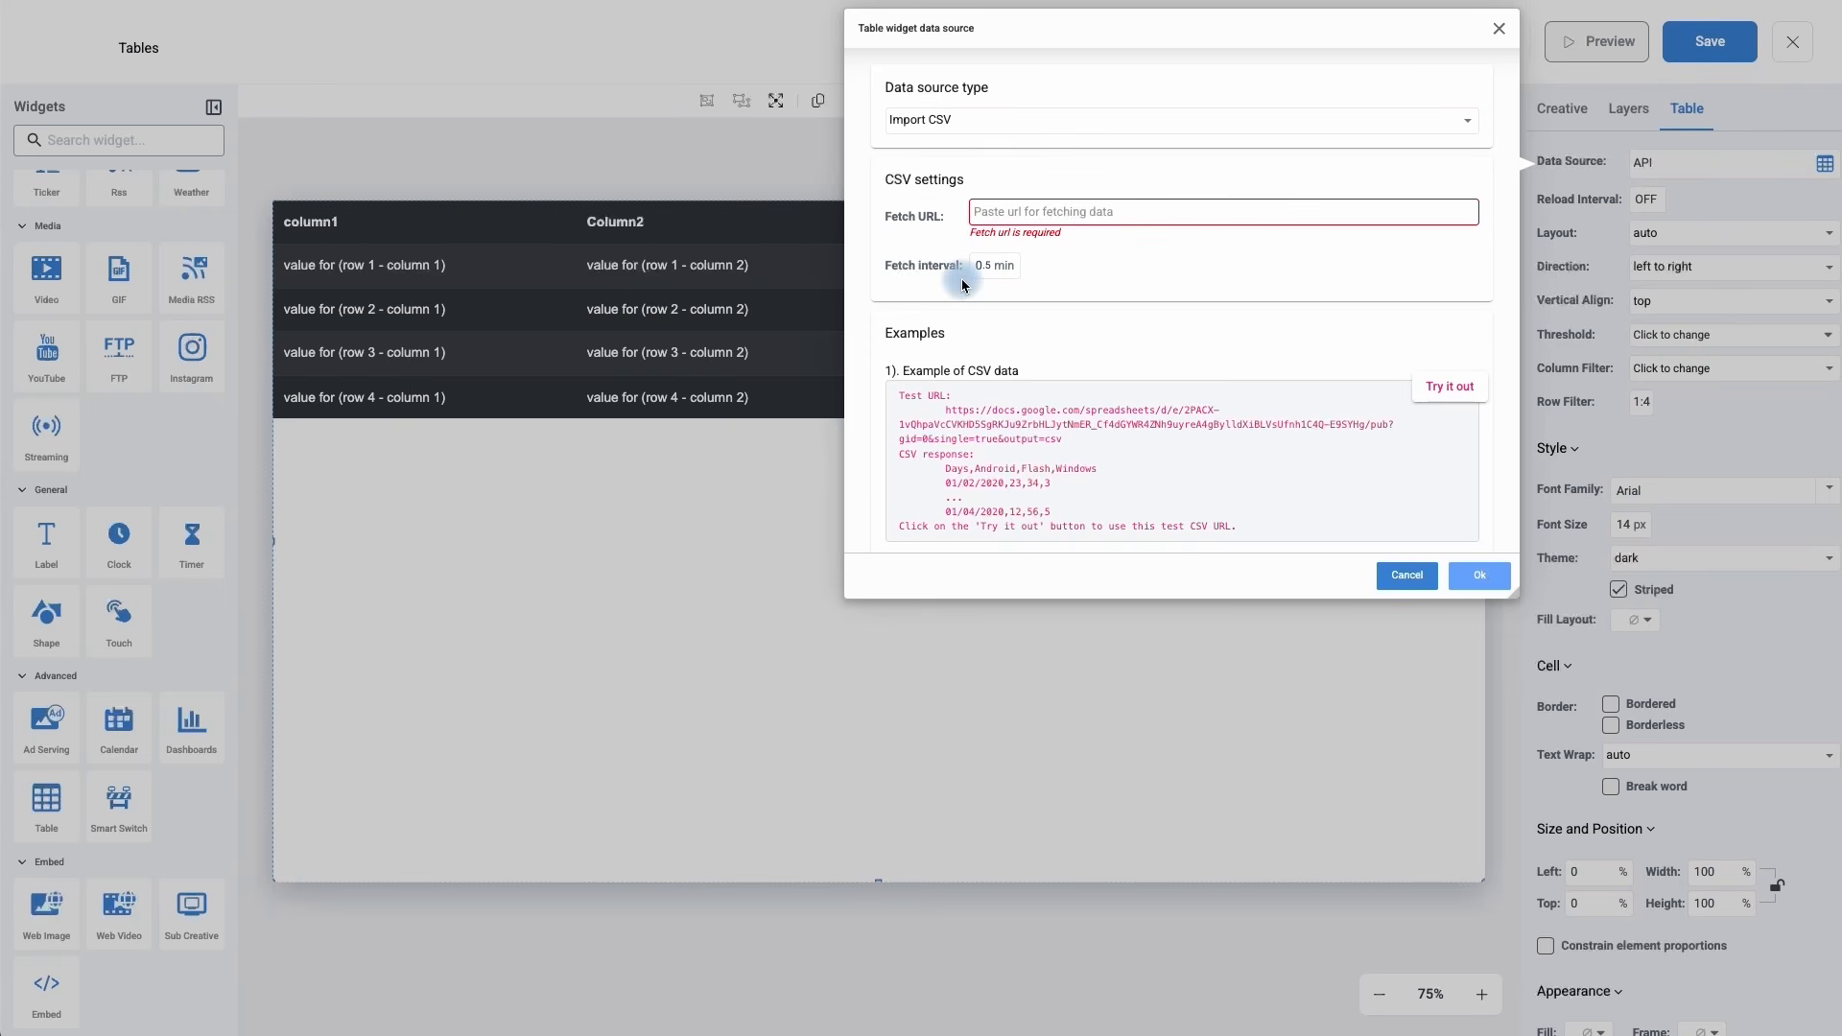
pyautogui.scroll(-3, 969, 288)
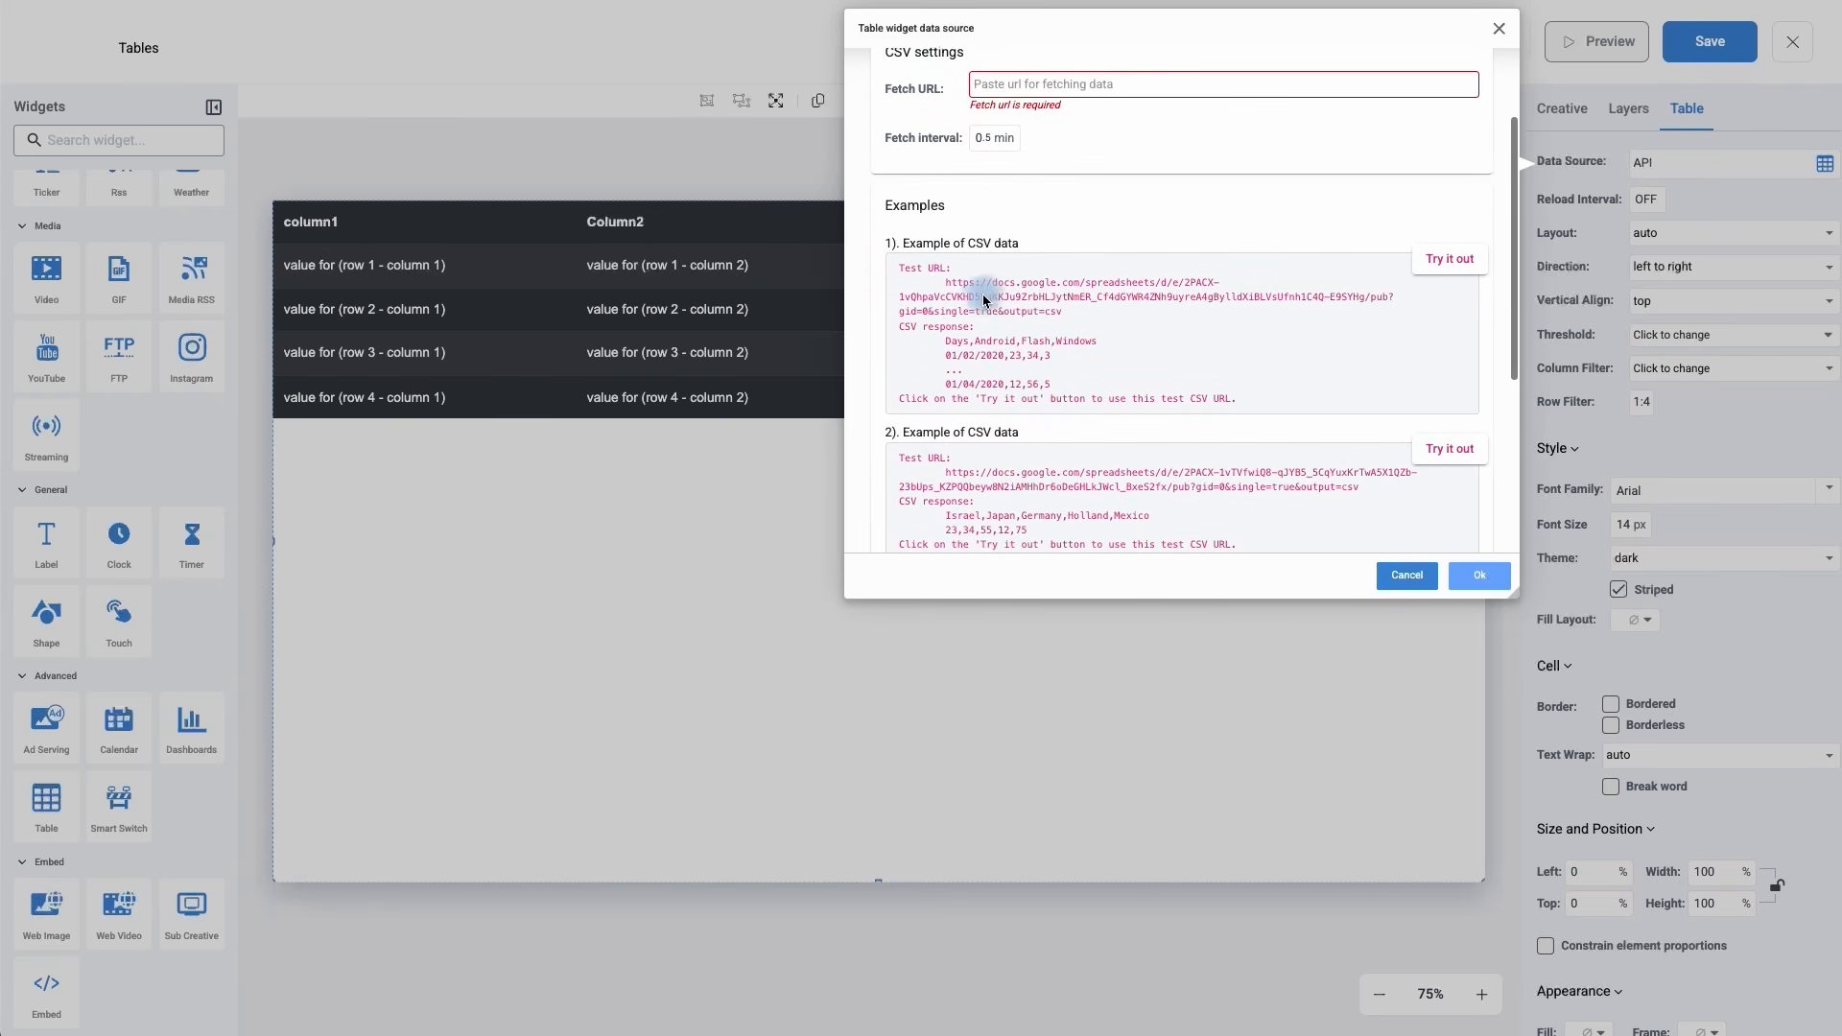
pyautogui.click(1456, 265)
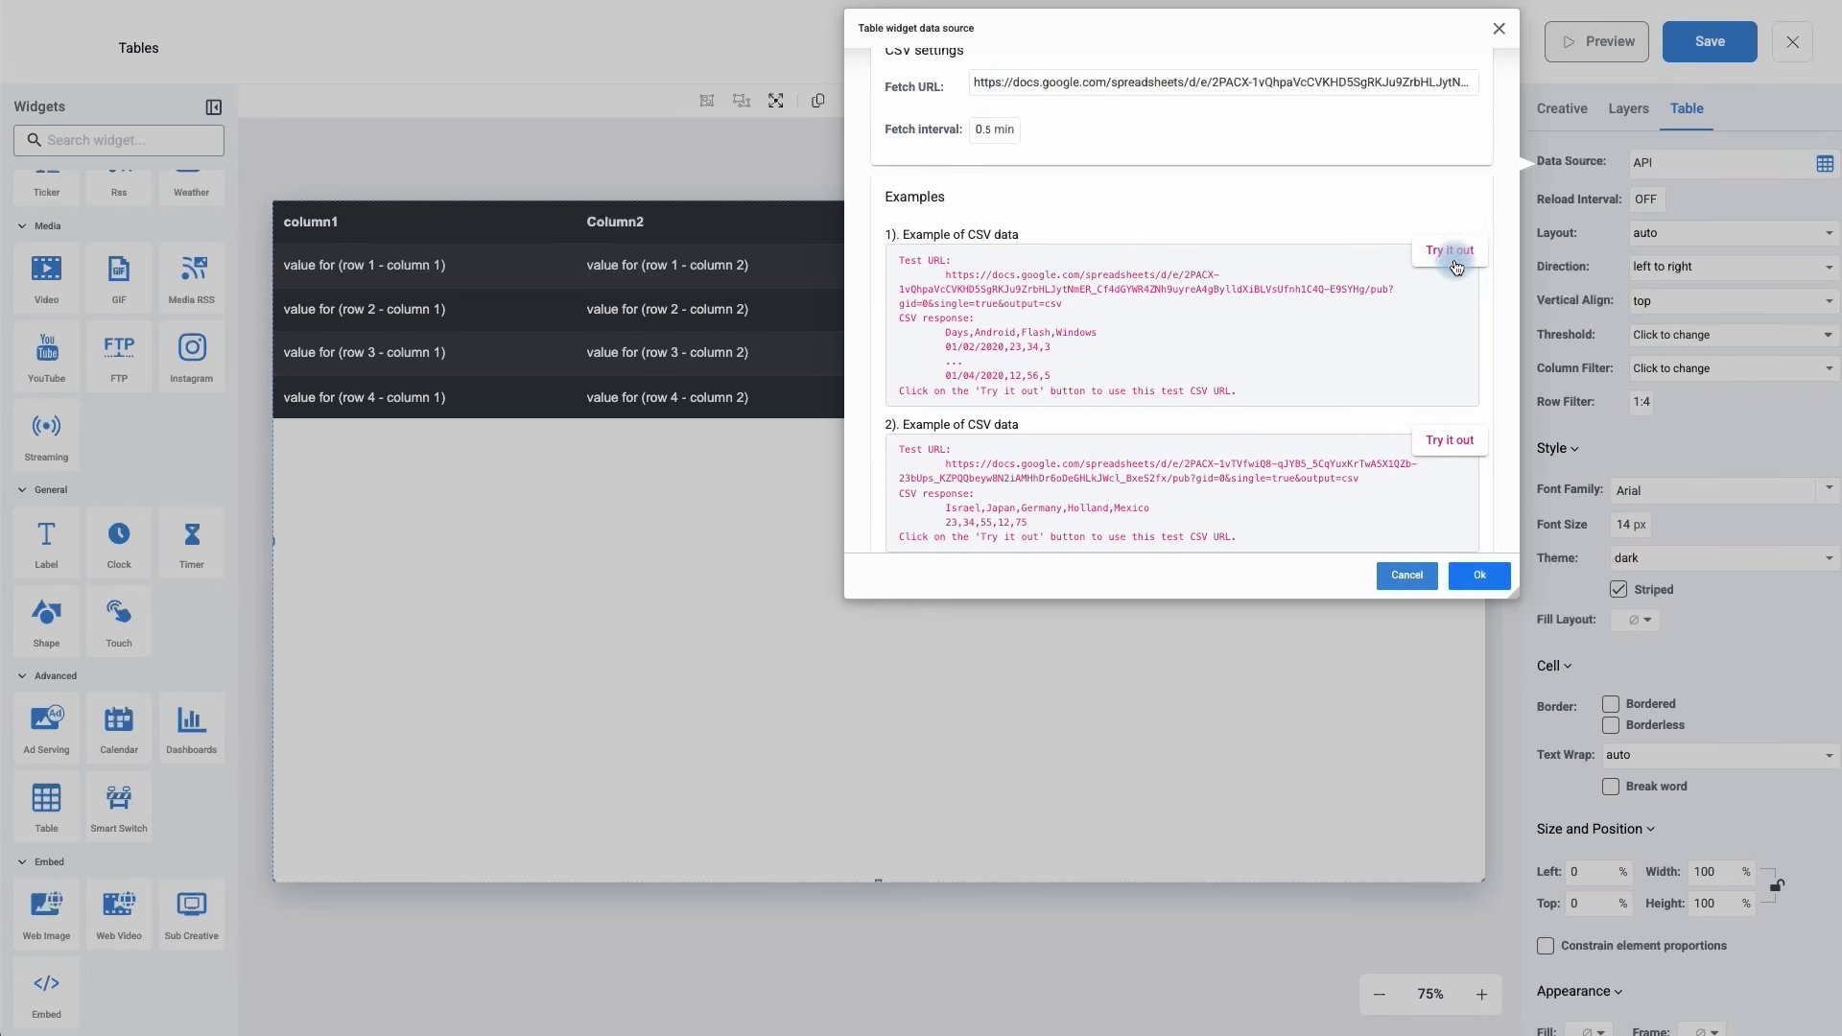
pyautogui.click(1475, 574)
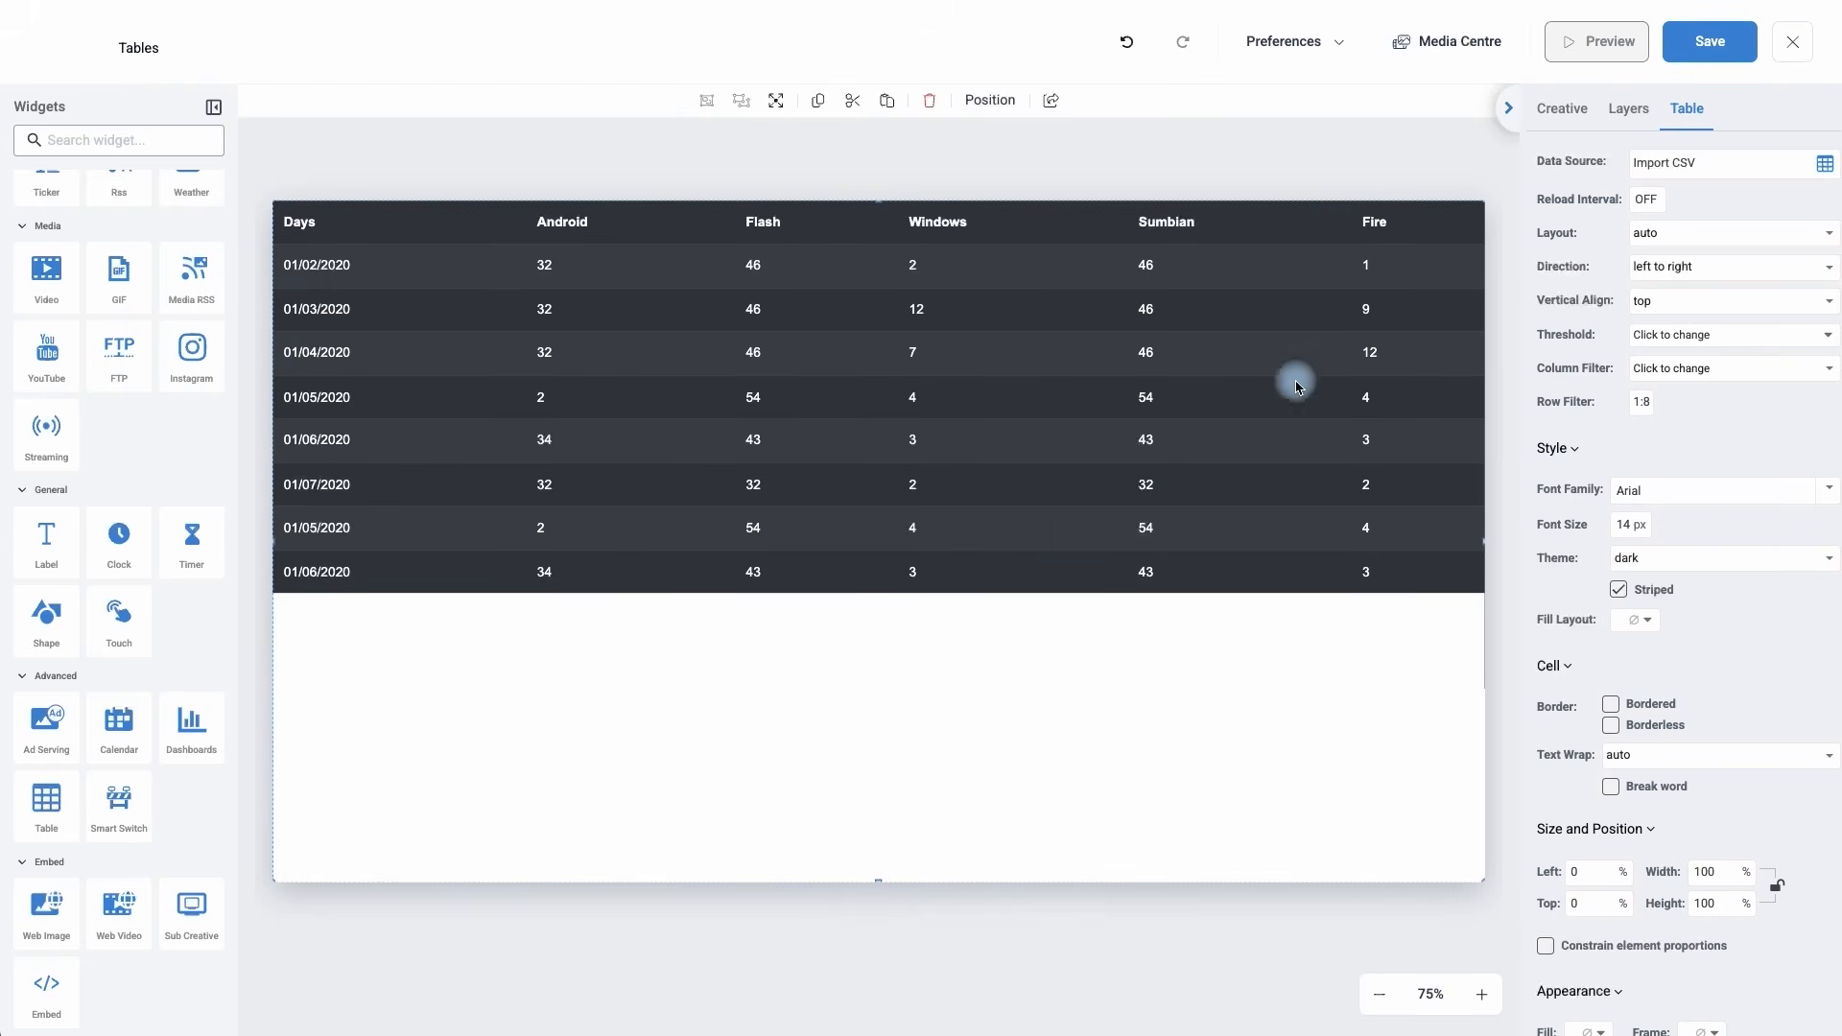
# - Read the steps for getting a public CSV URL in the table's data source settings and switch to Google Sheets
pyautogui.click(1713, 160)
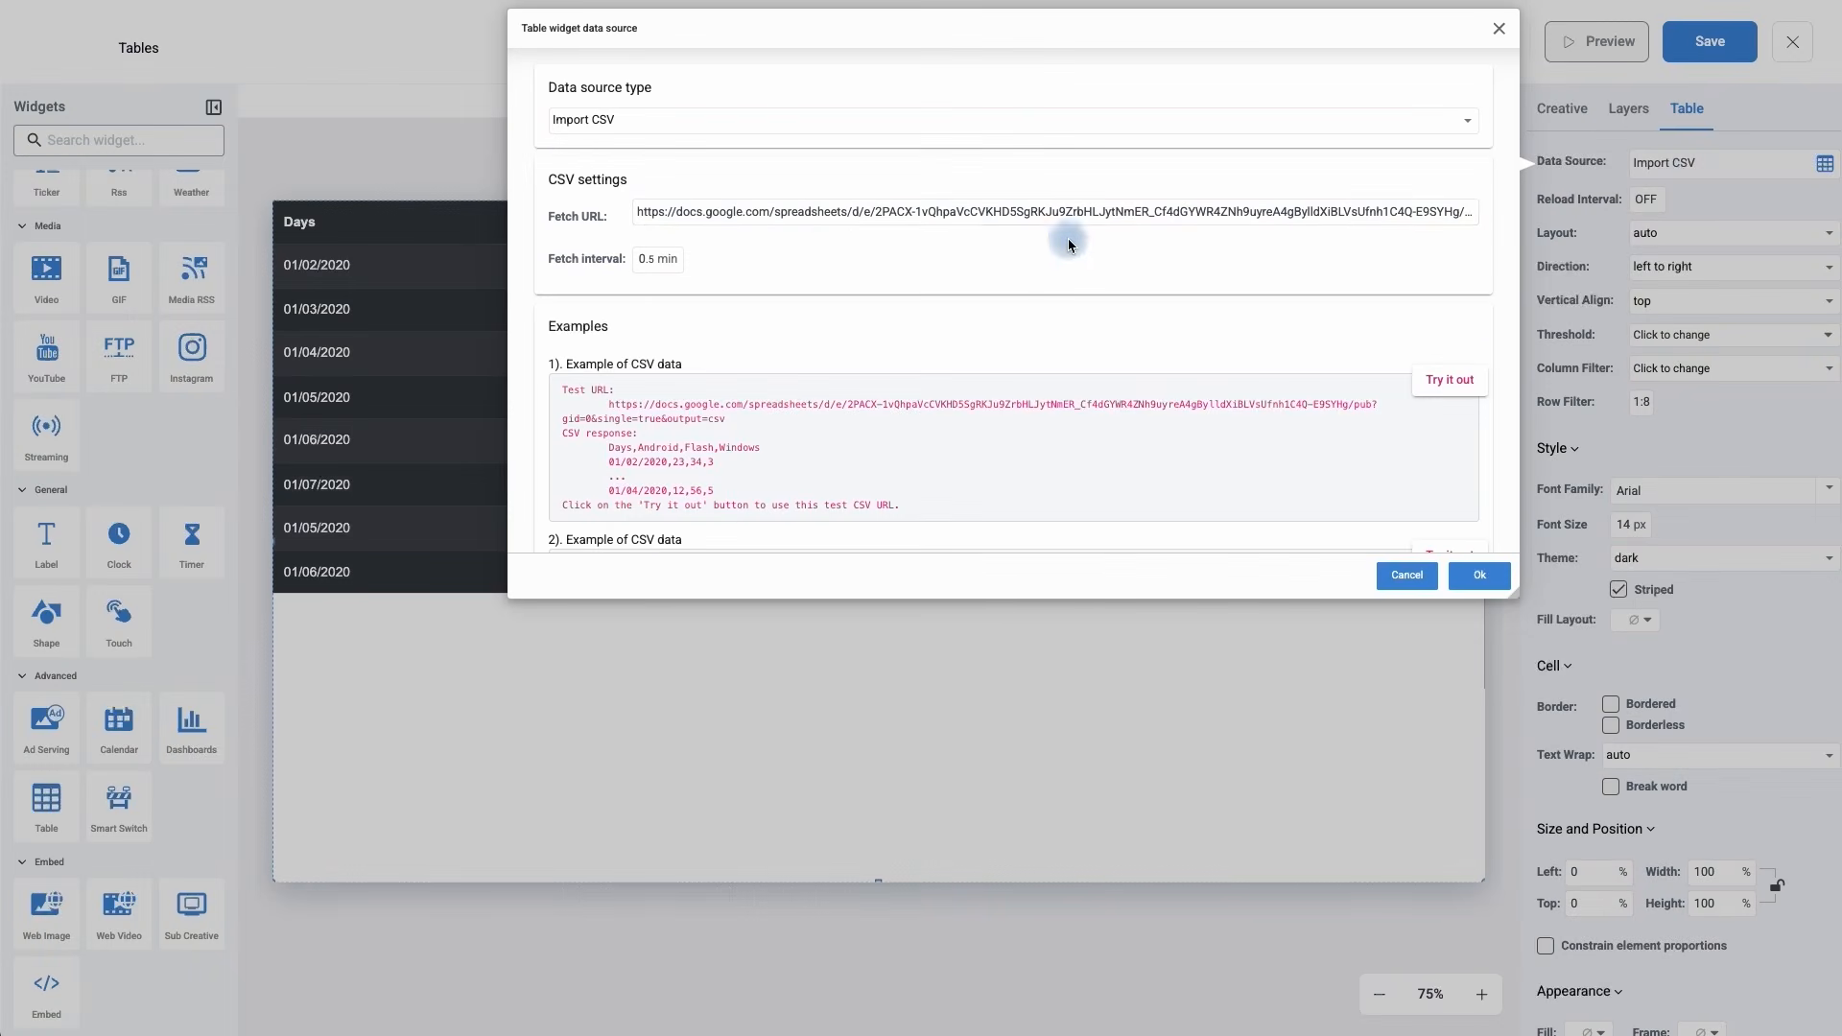
pyautogui.scroll(-3, 1017, 252)
pyautogui.scroll(-5, 1017, 252)
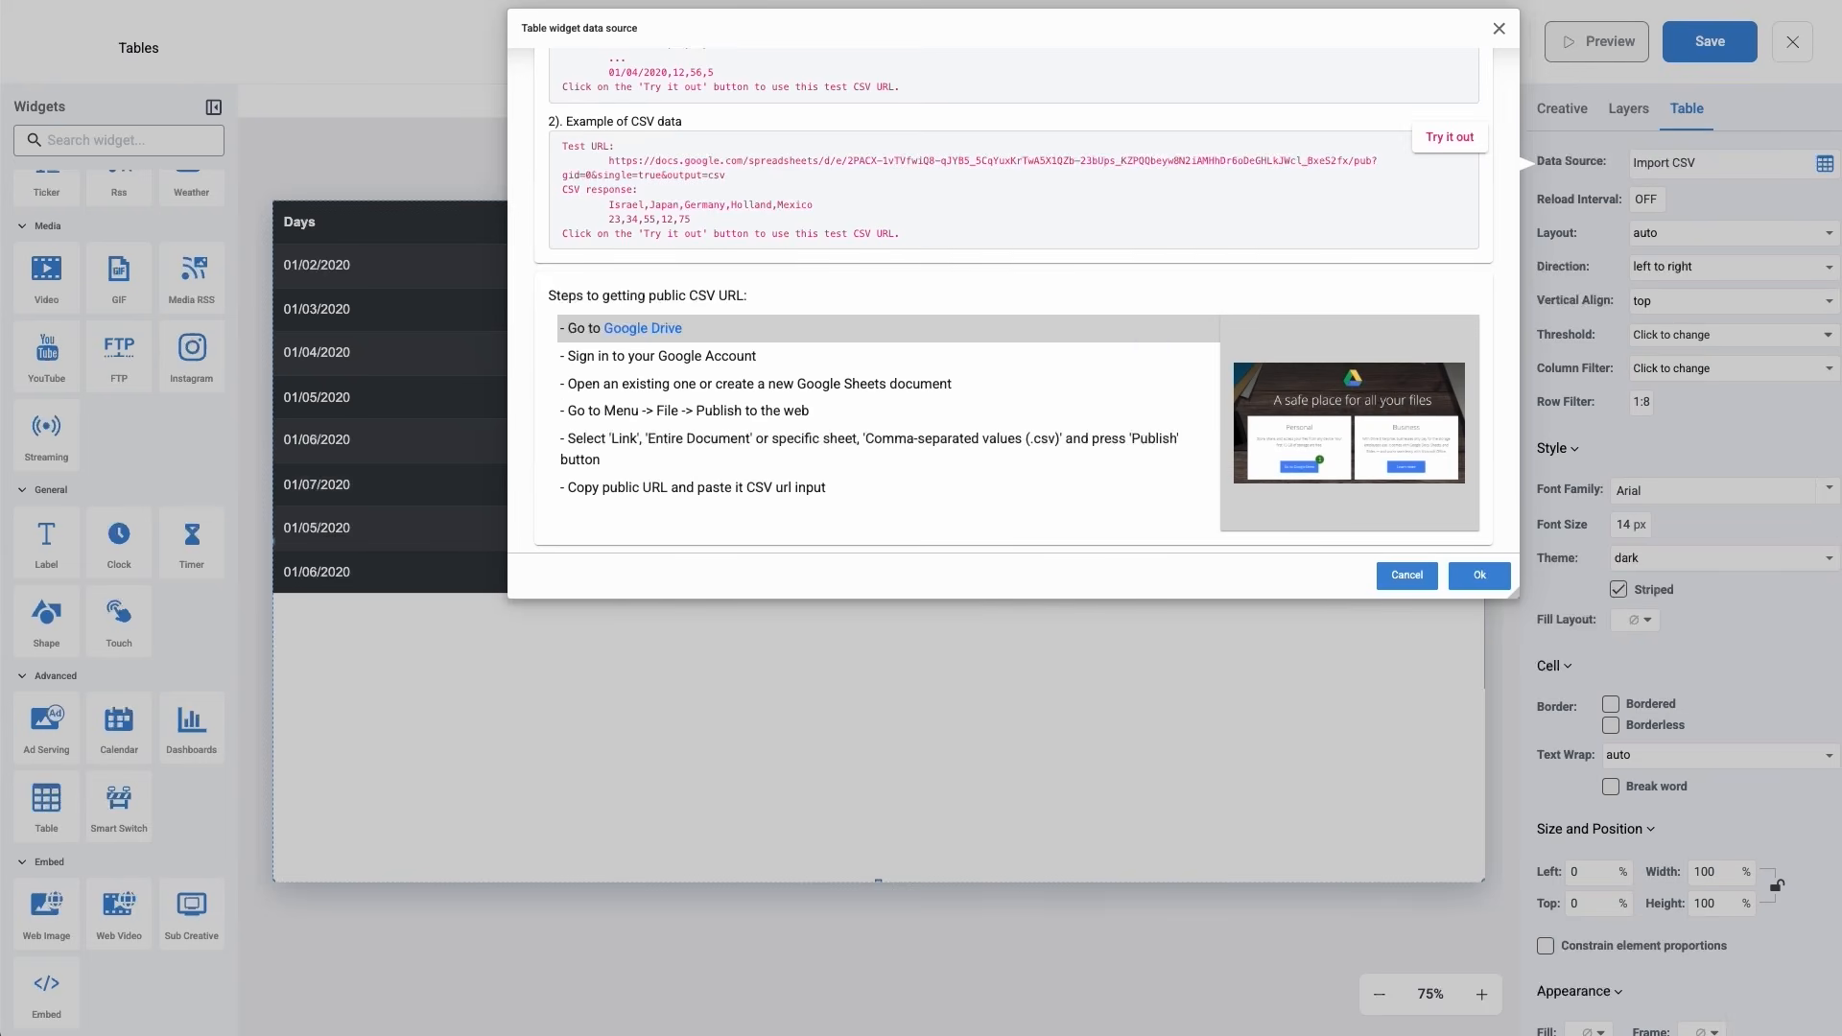
pyautogui.click(1407, 575)
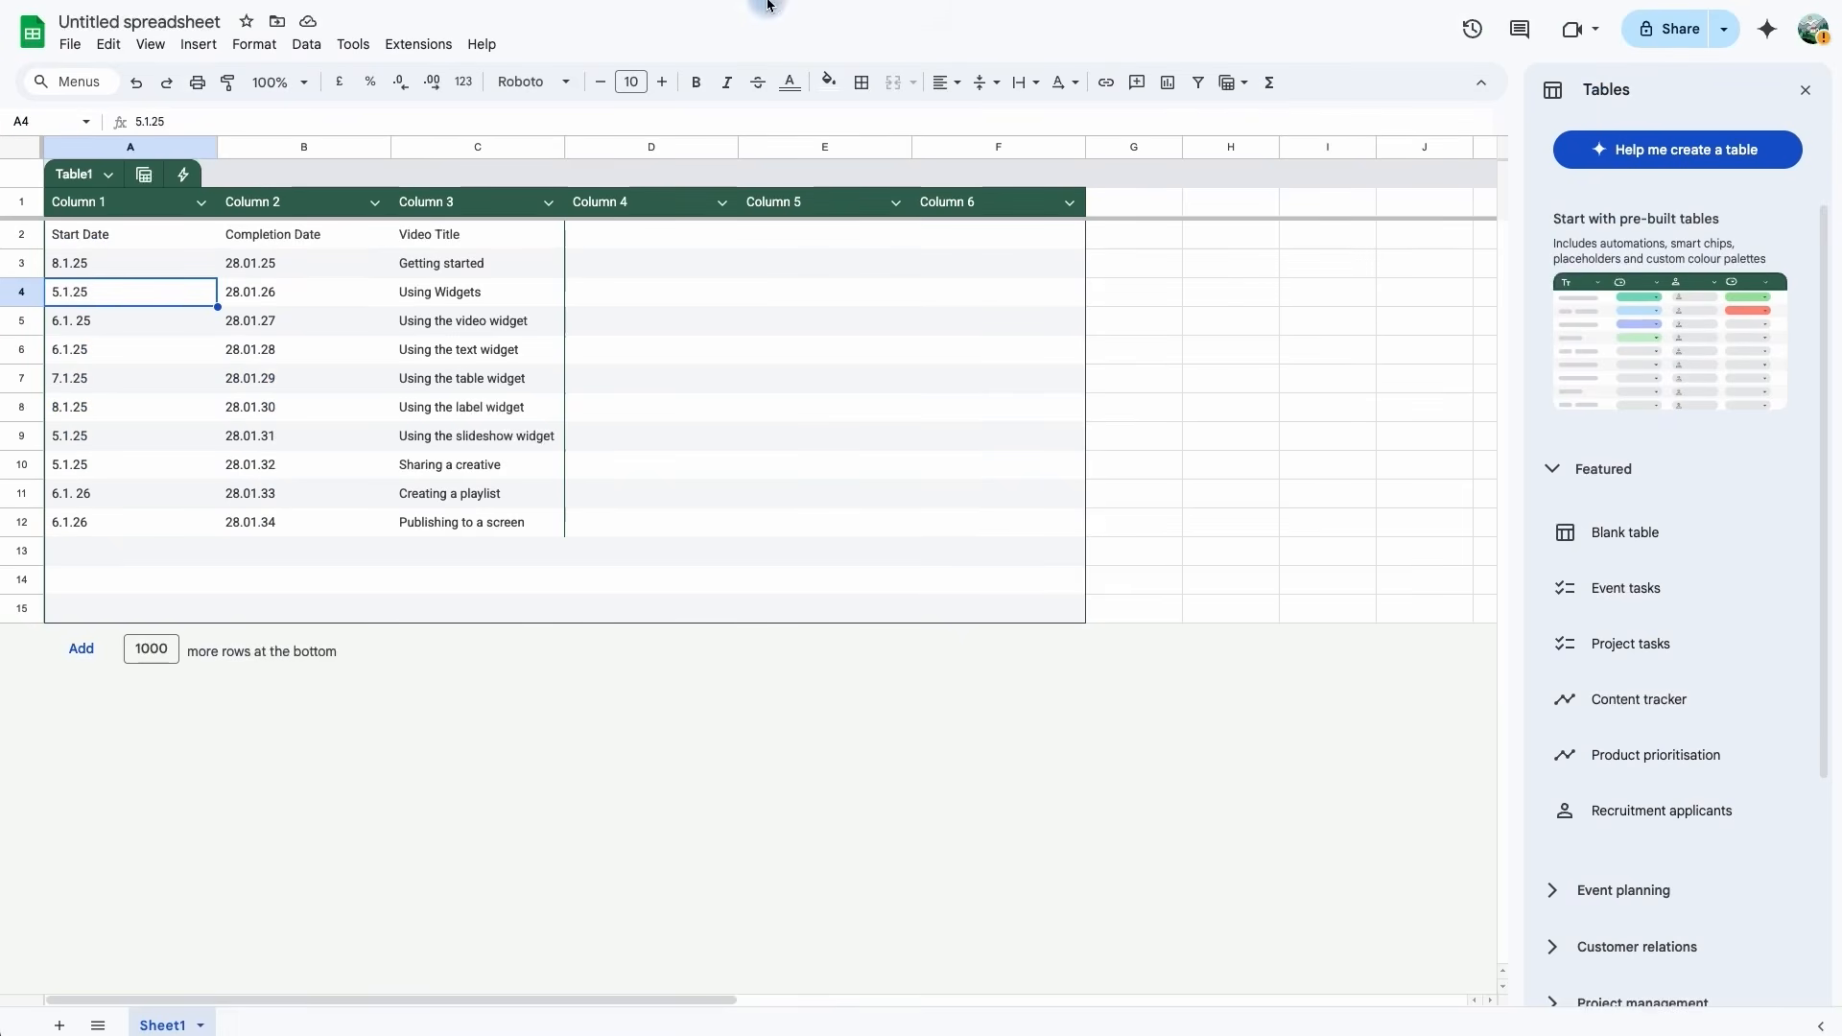
pyautogui.click(155, 123)
pyautogui.click(177, 123)
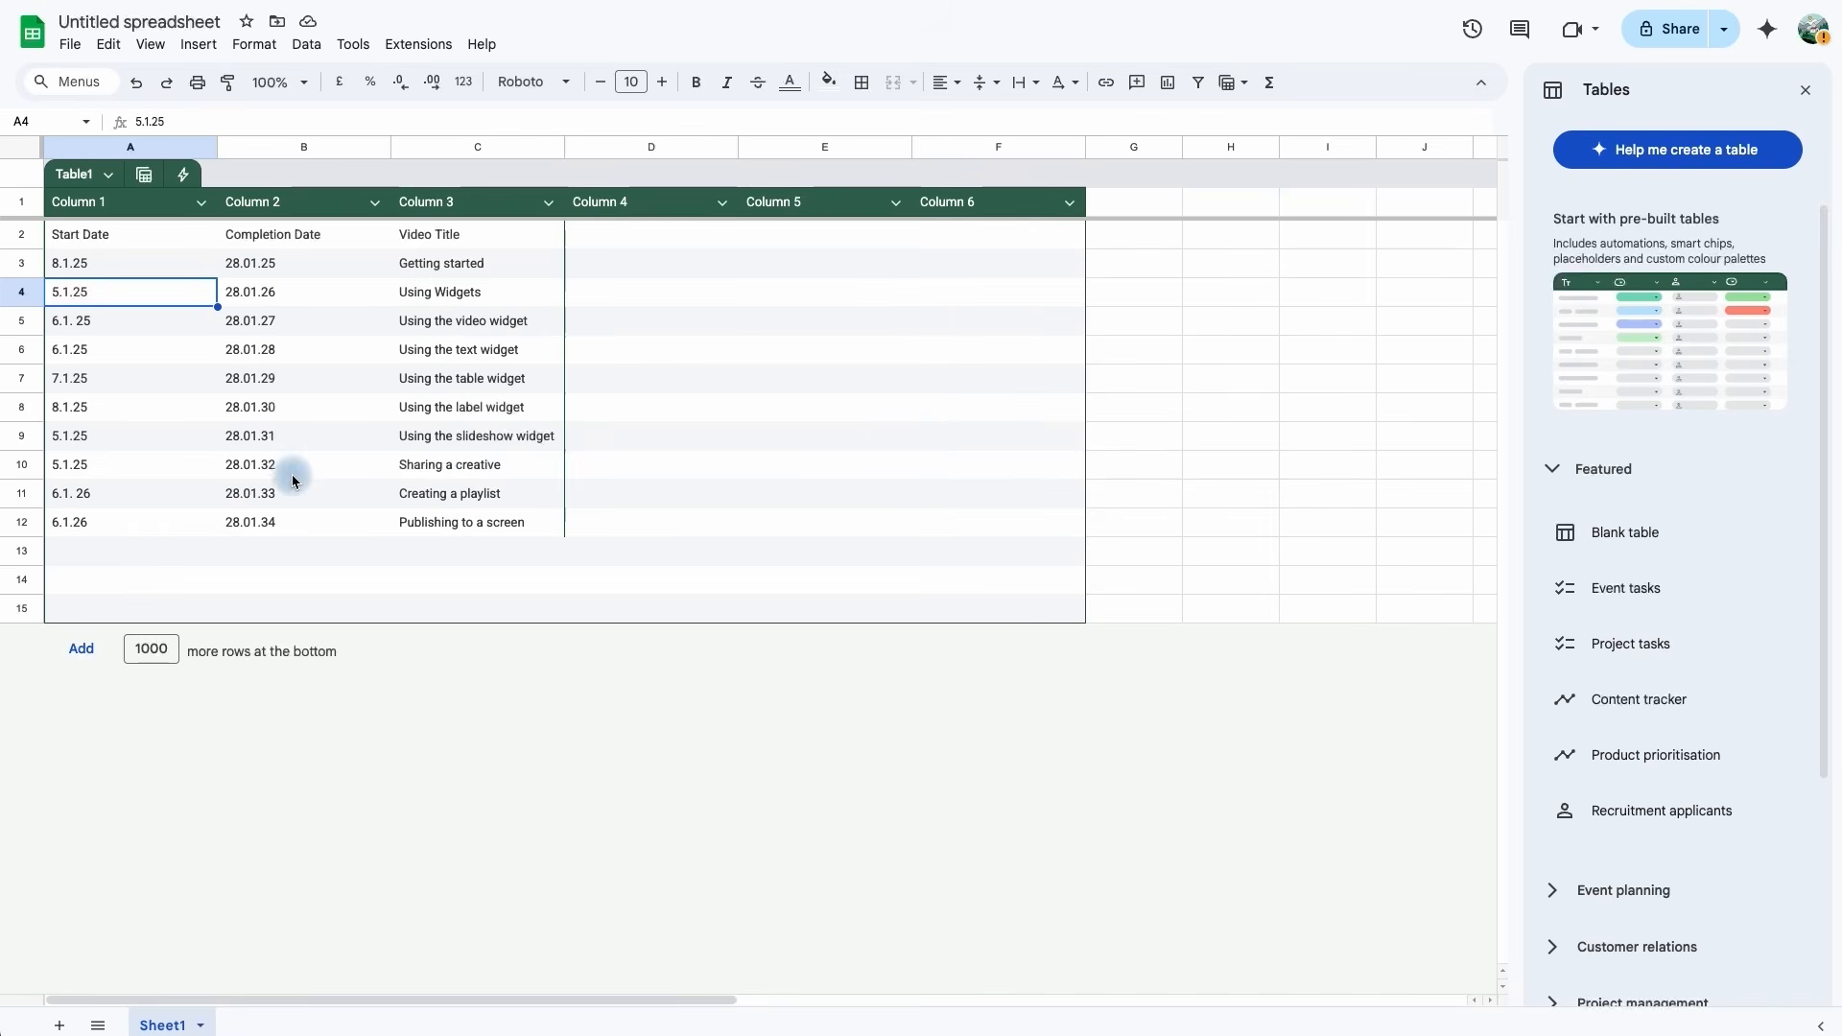
# - Set up publishing the spreadsheet to the web as a link to the Entire Document in Comma-separated values (.csv) format
pyautogui.click(73, 46)
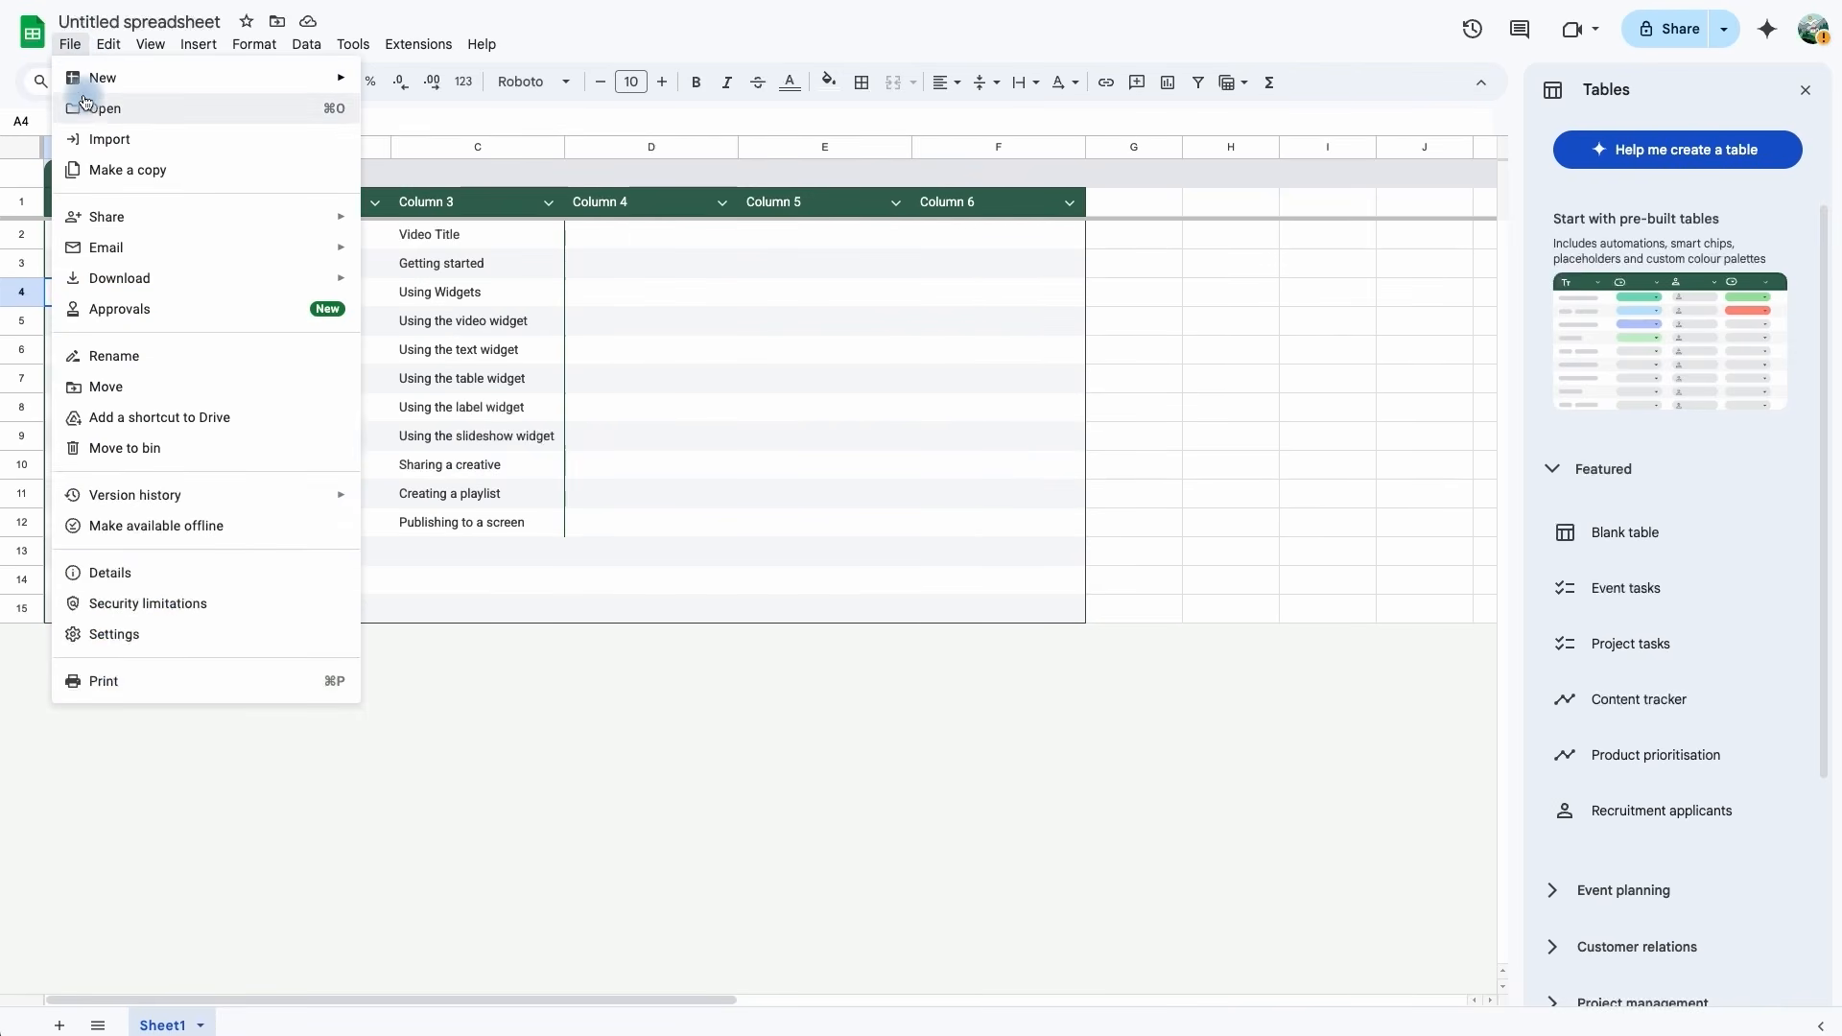
pyautogui.moveTo(99, 223)
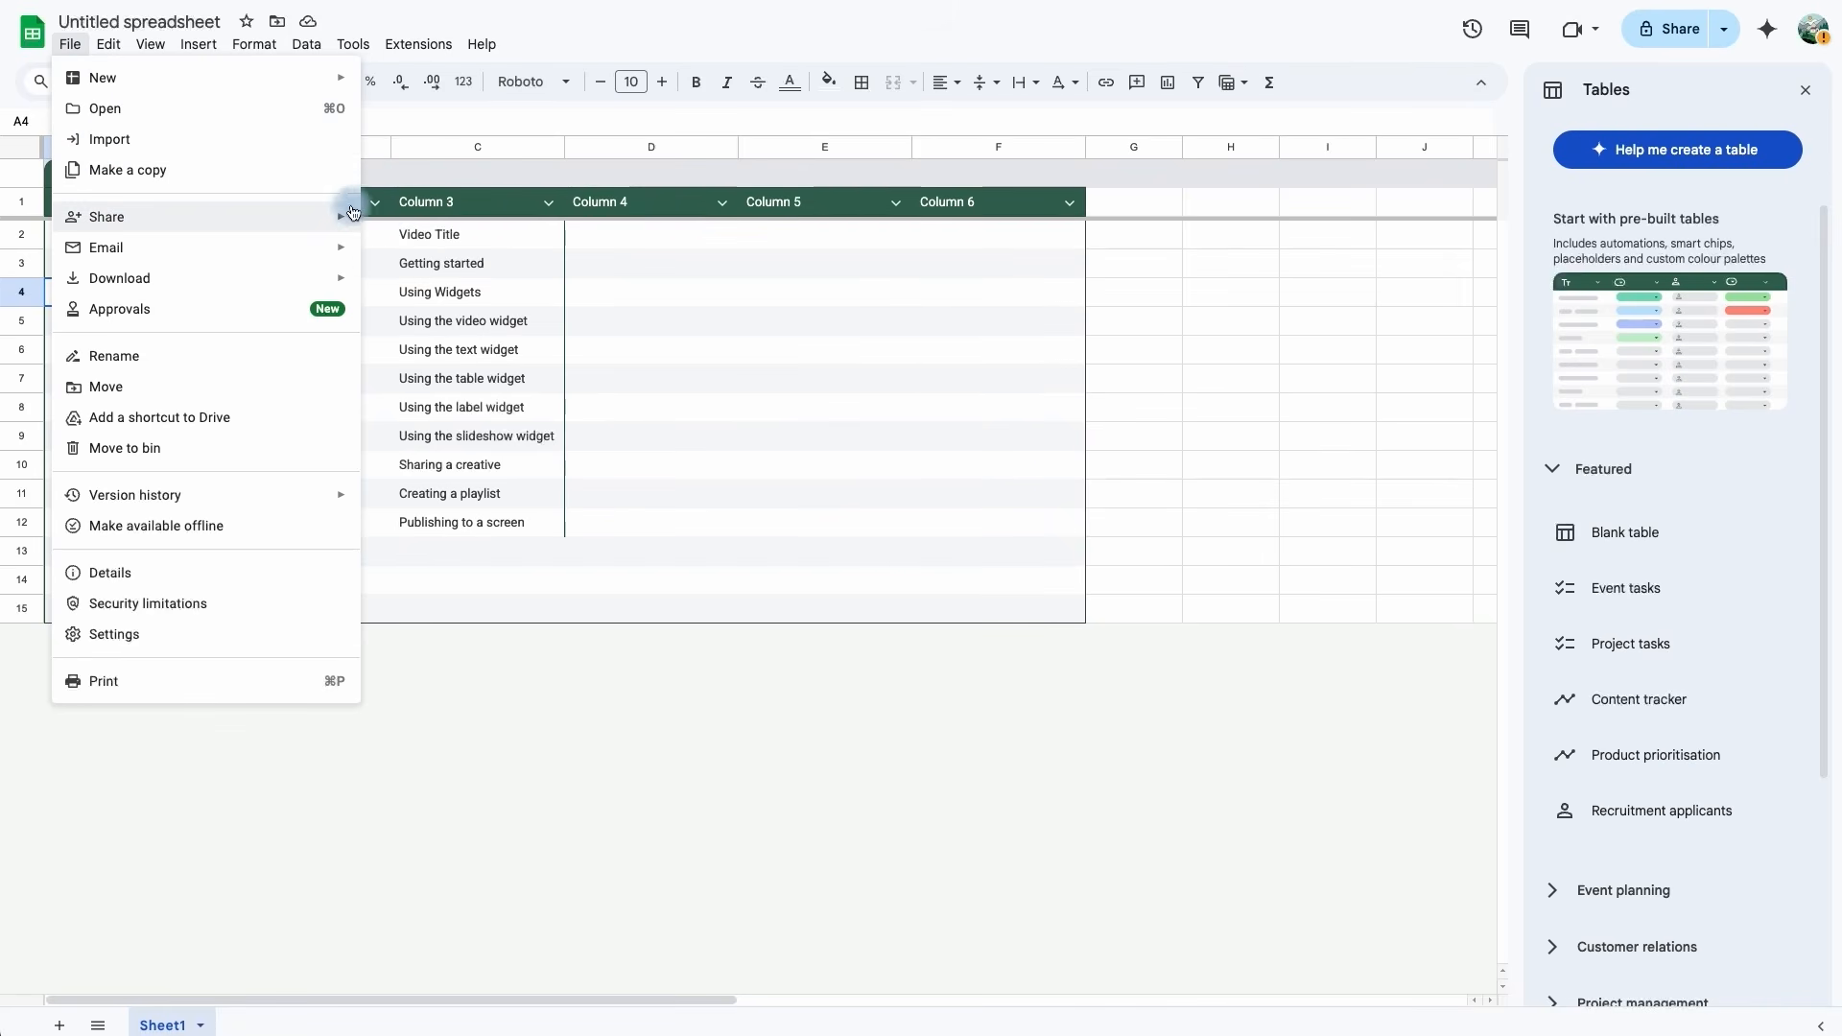
pyautogui.click(404, 257)
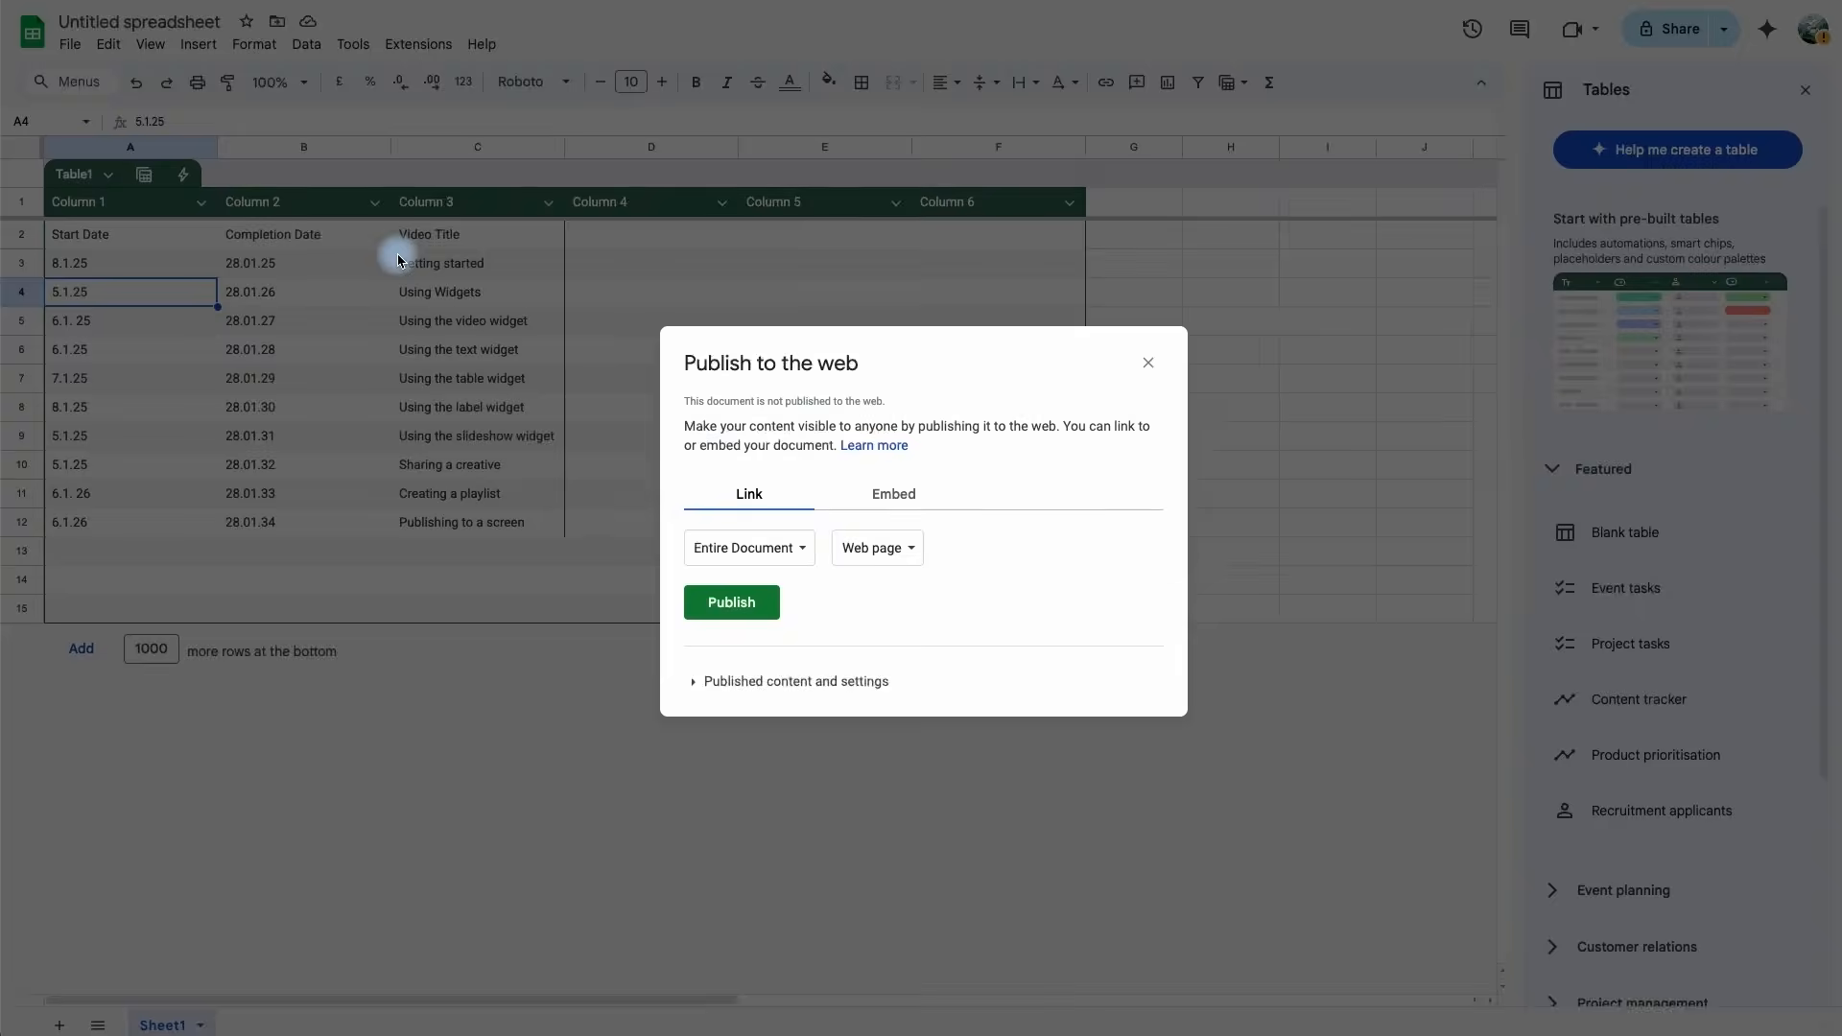
pyautogui.click(768, 550)
pyautogui.click(742, 596)
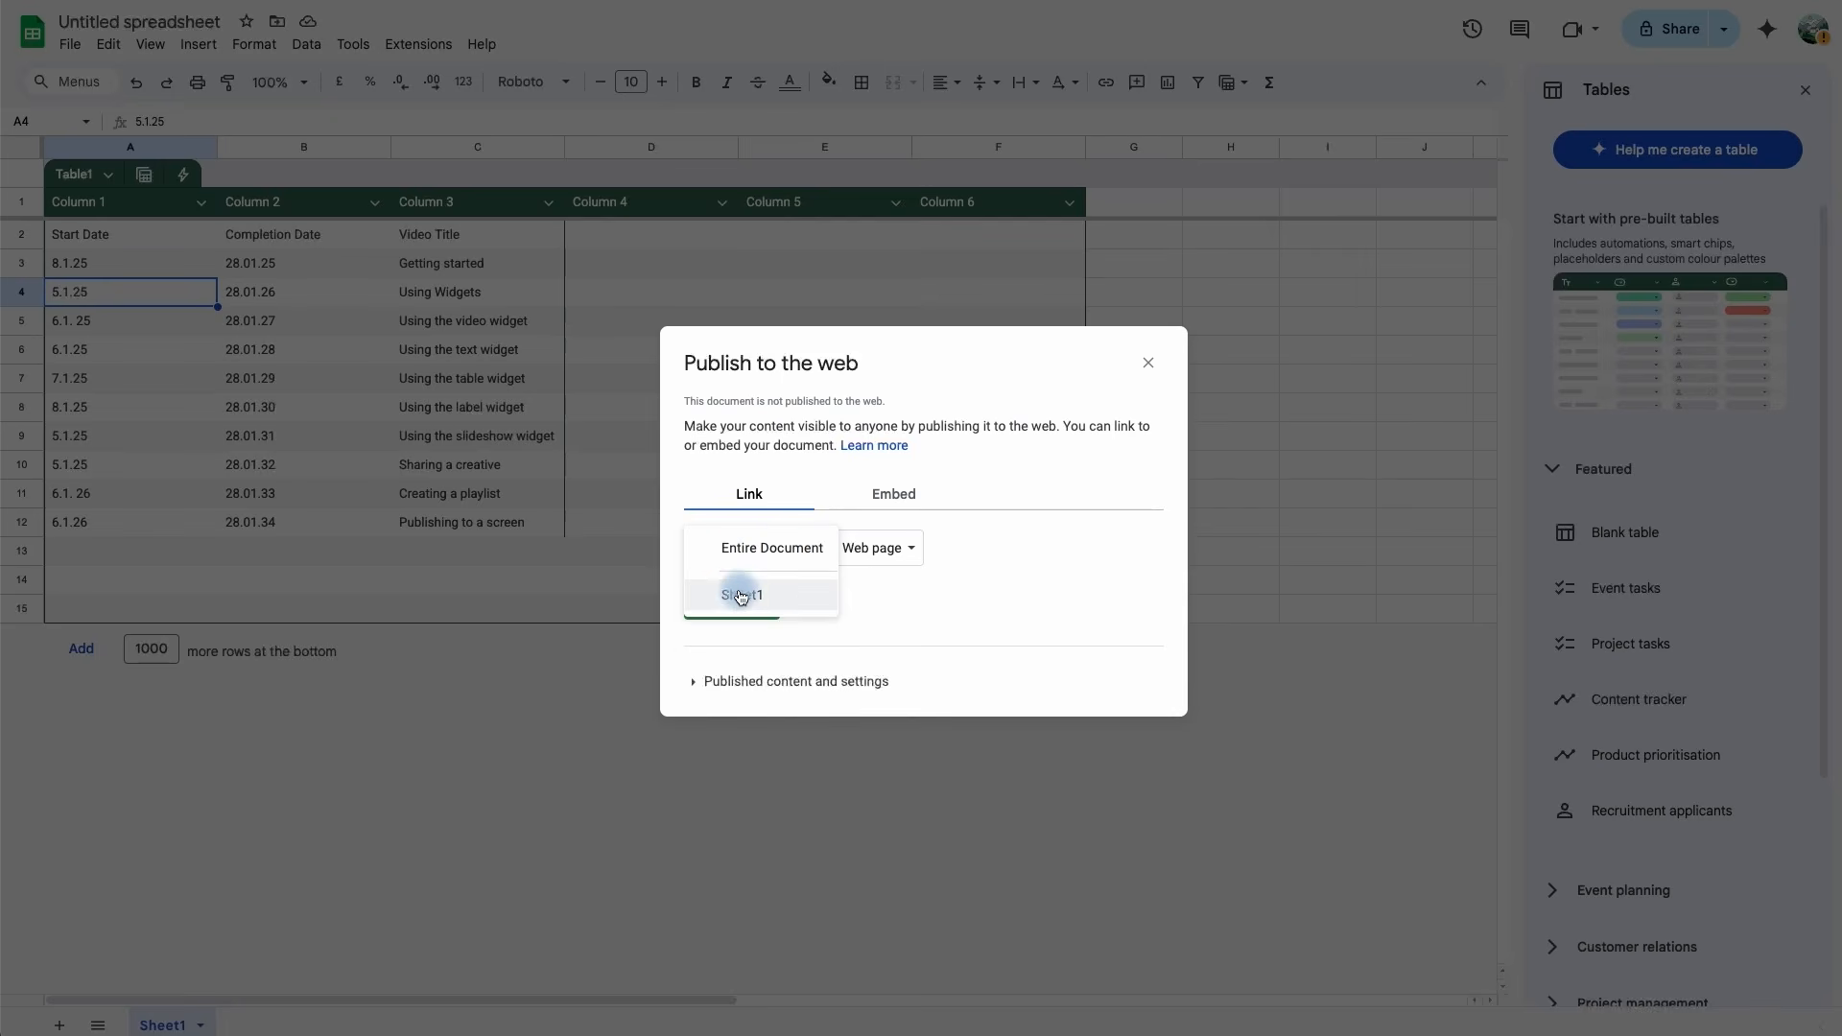
pyautogui.click(760, 547)
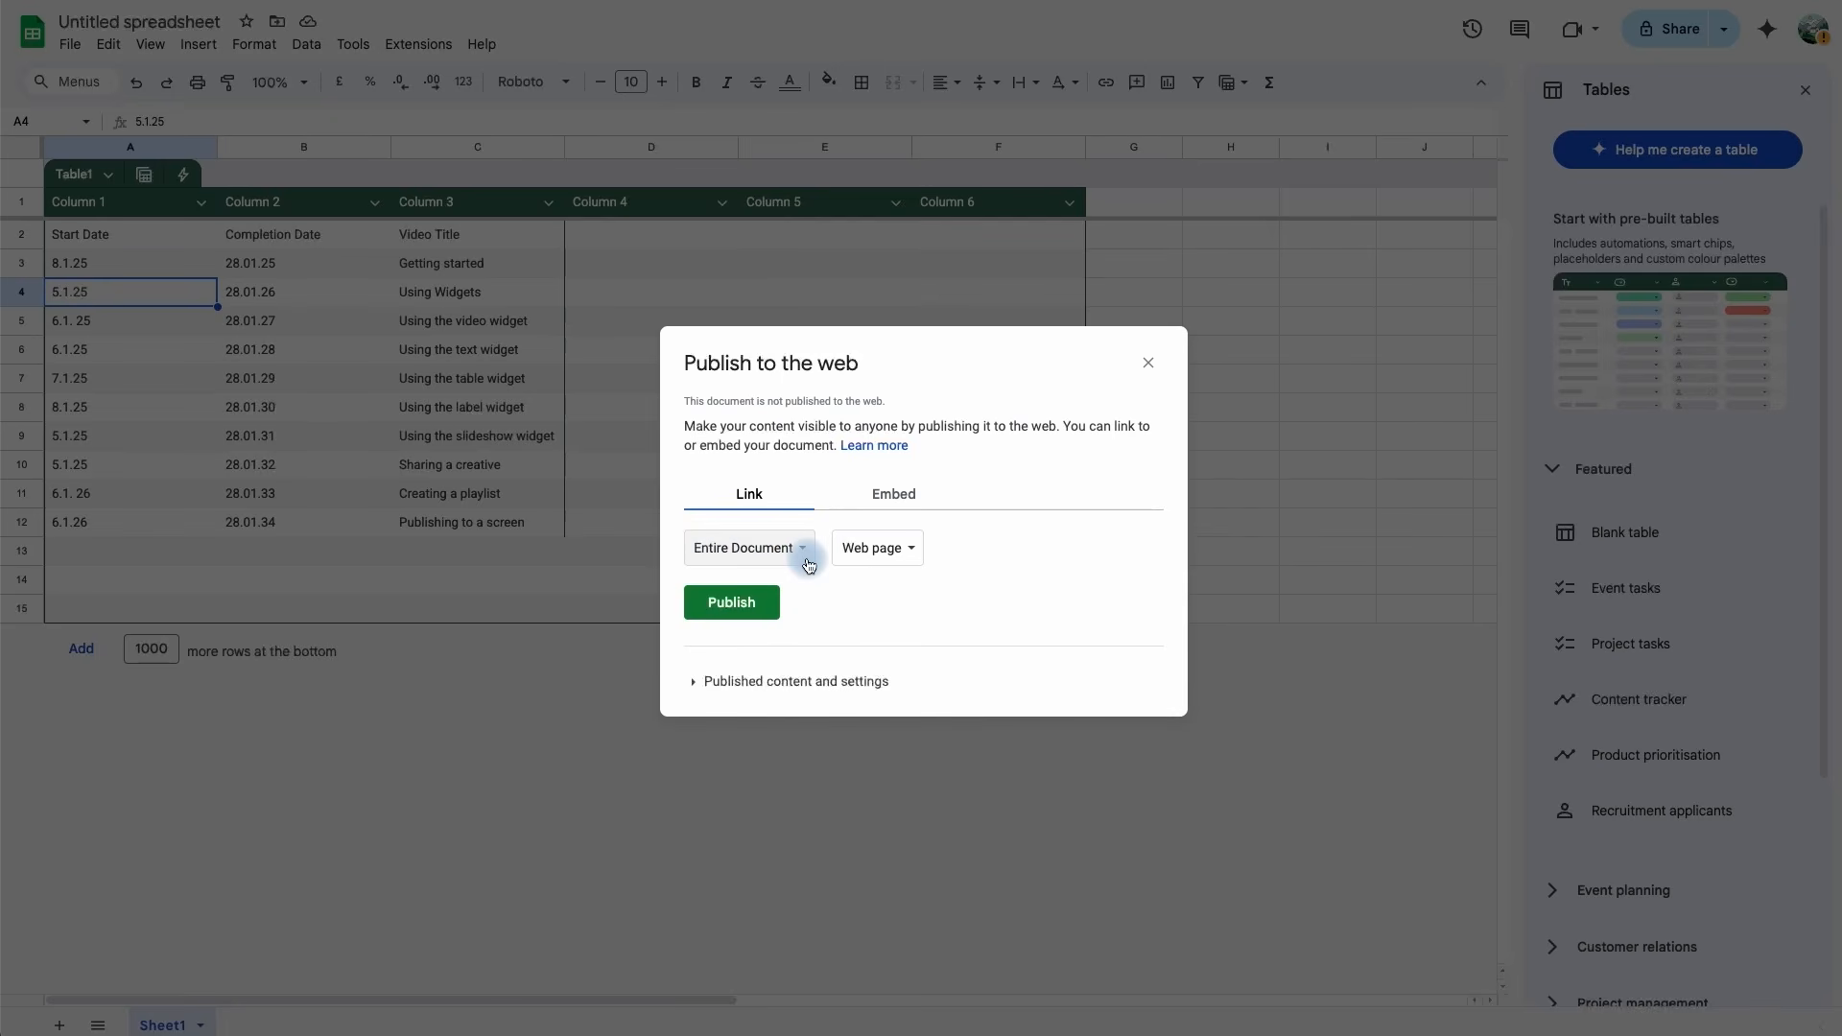
pyautogui.click(878, 548)
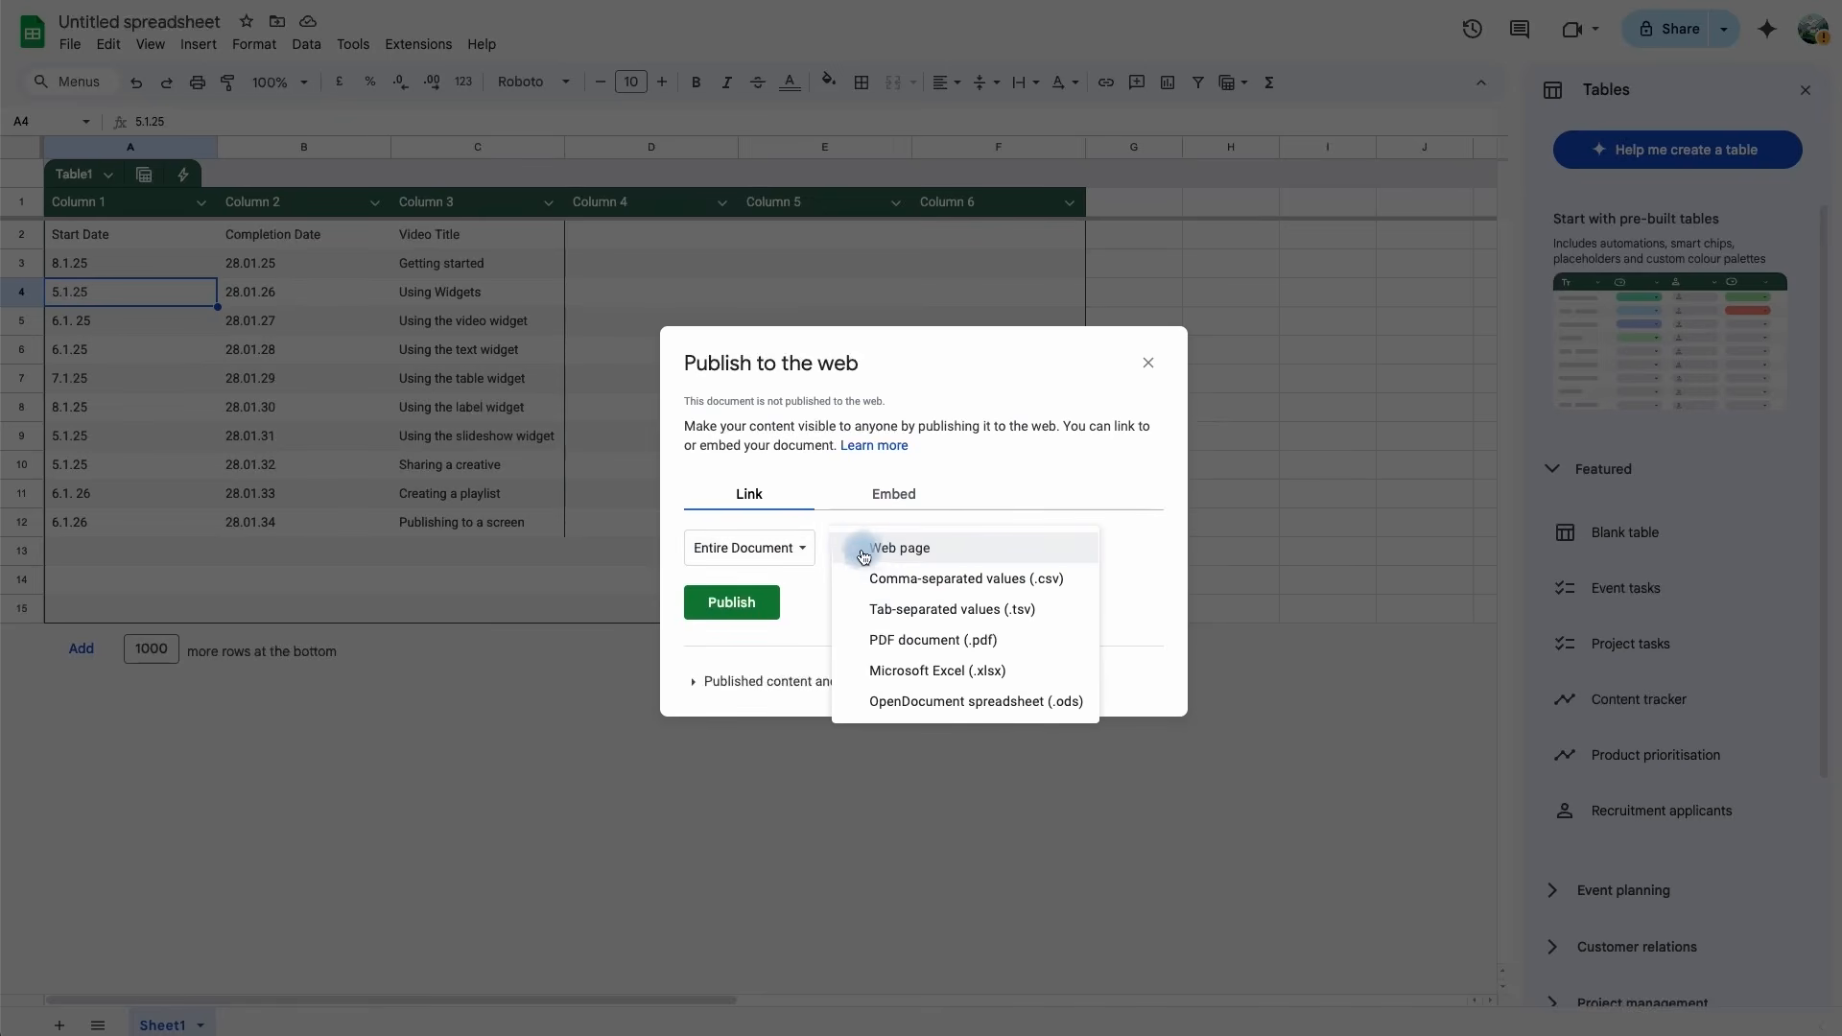
pyautogui.click(1047, 587)
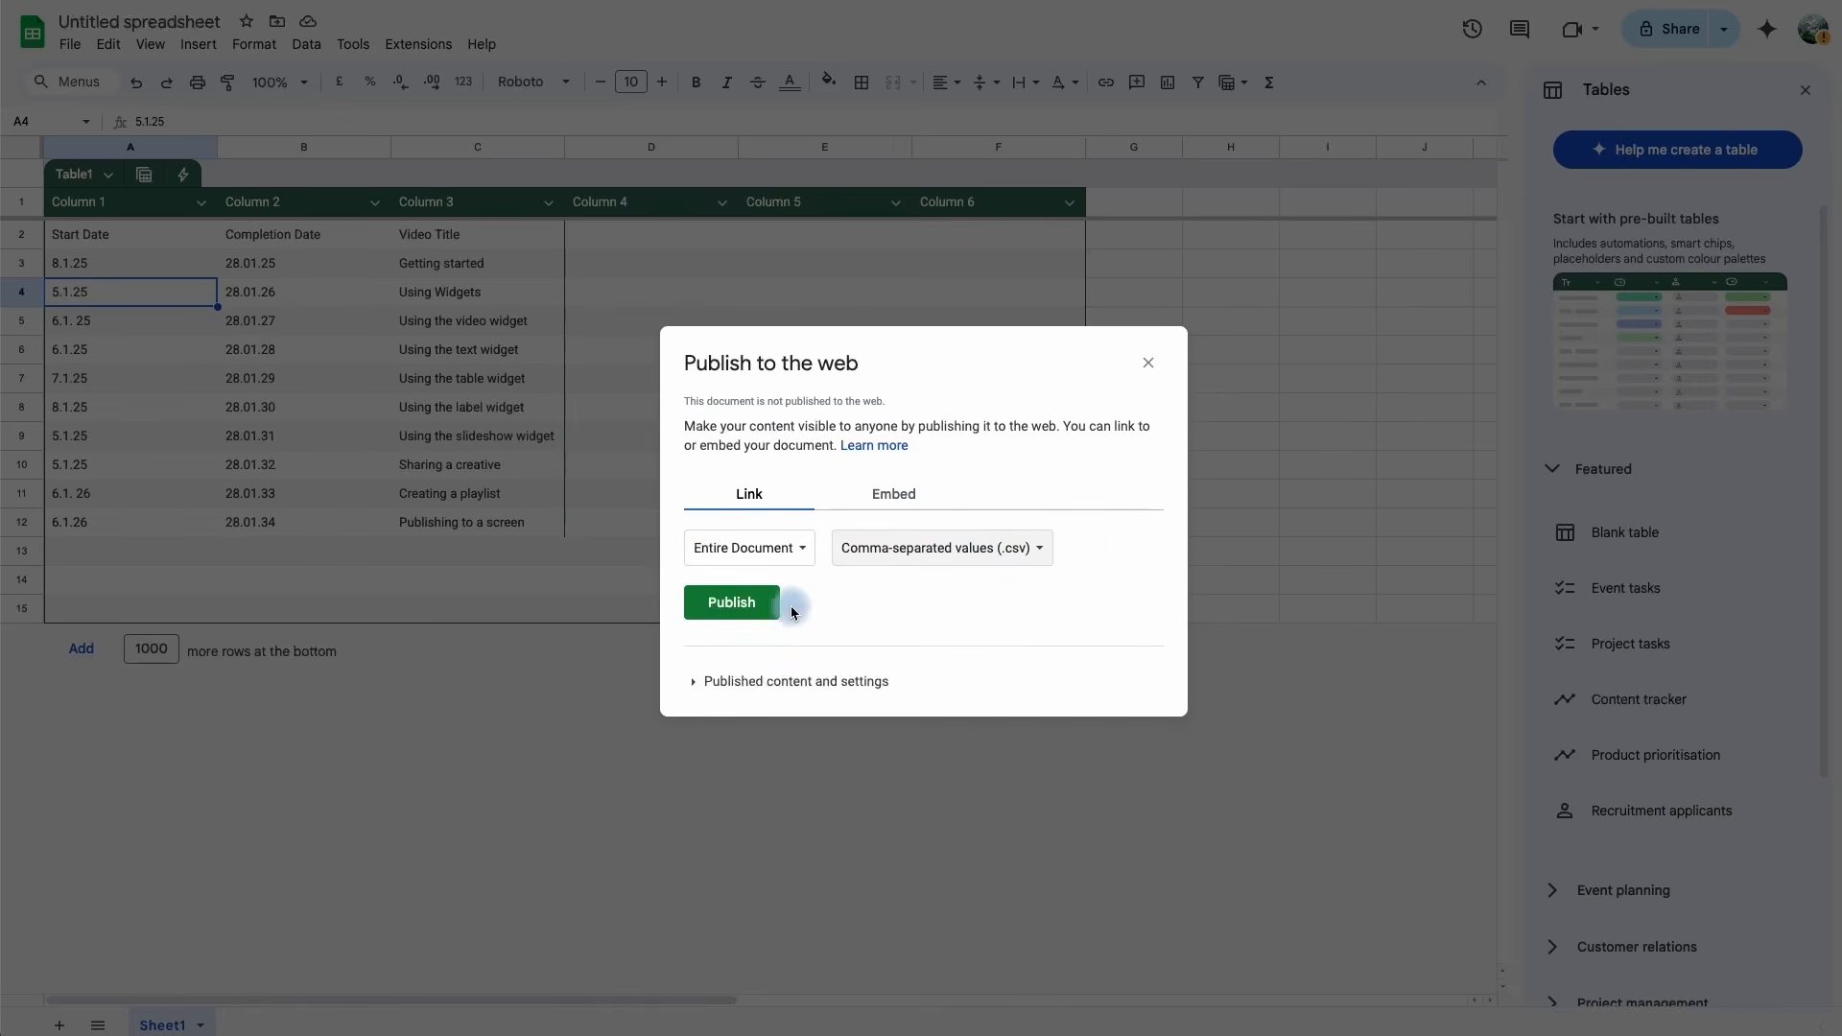
# - Publish the spreadsheet to the web and copy its published CSV link
pyautogui.click(753, 615)
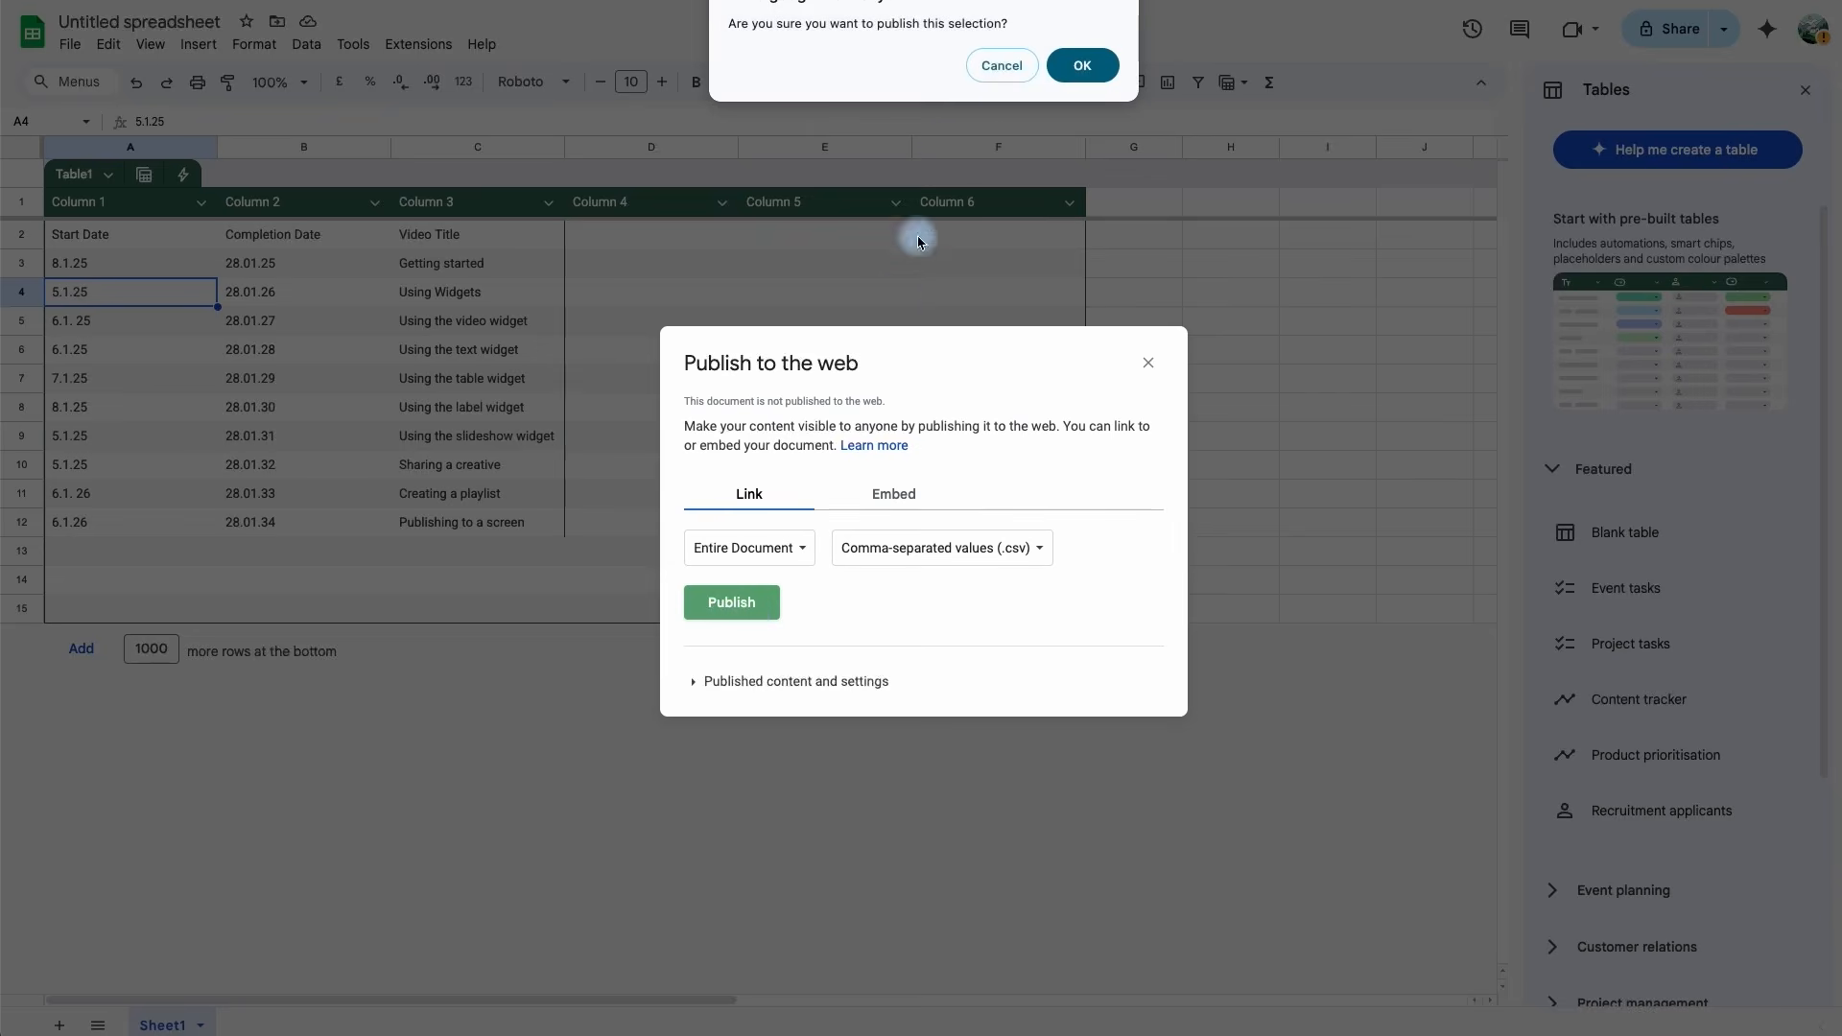
pyautogui.click(1071, 73)
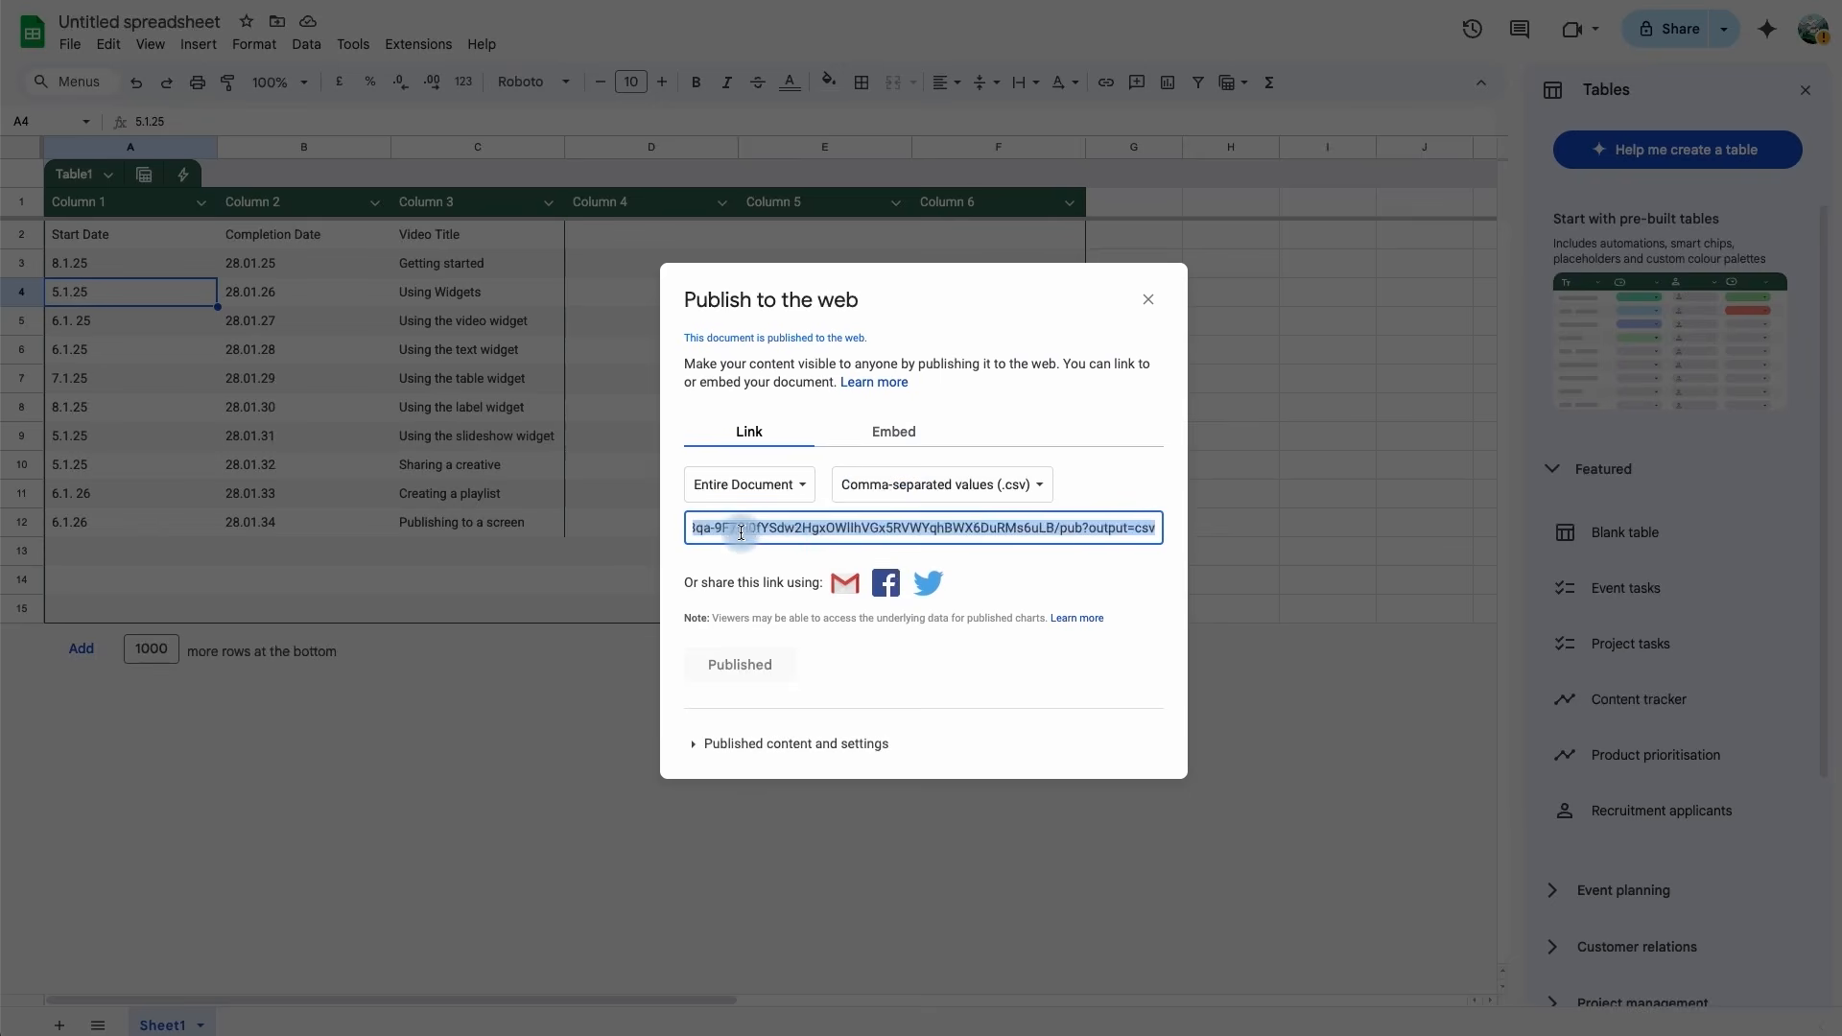
pyautogui.rightClick(880, 532)
pyautogui.click(907, 572)
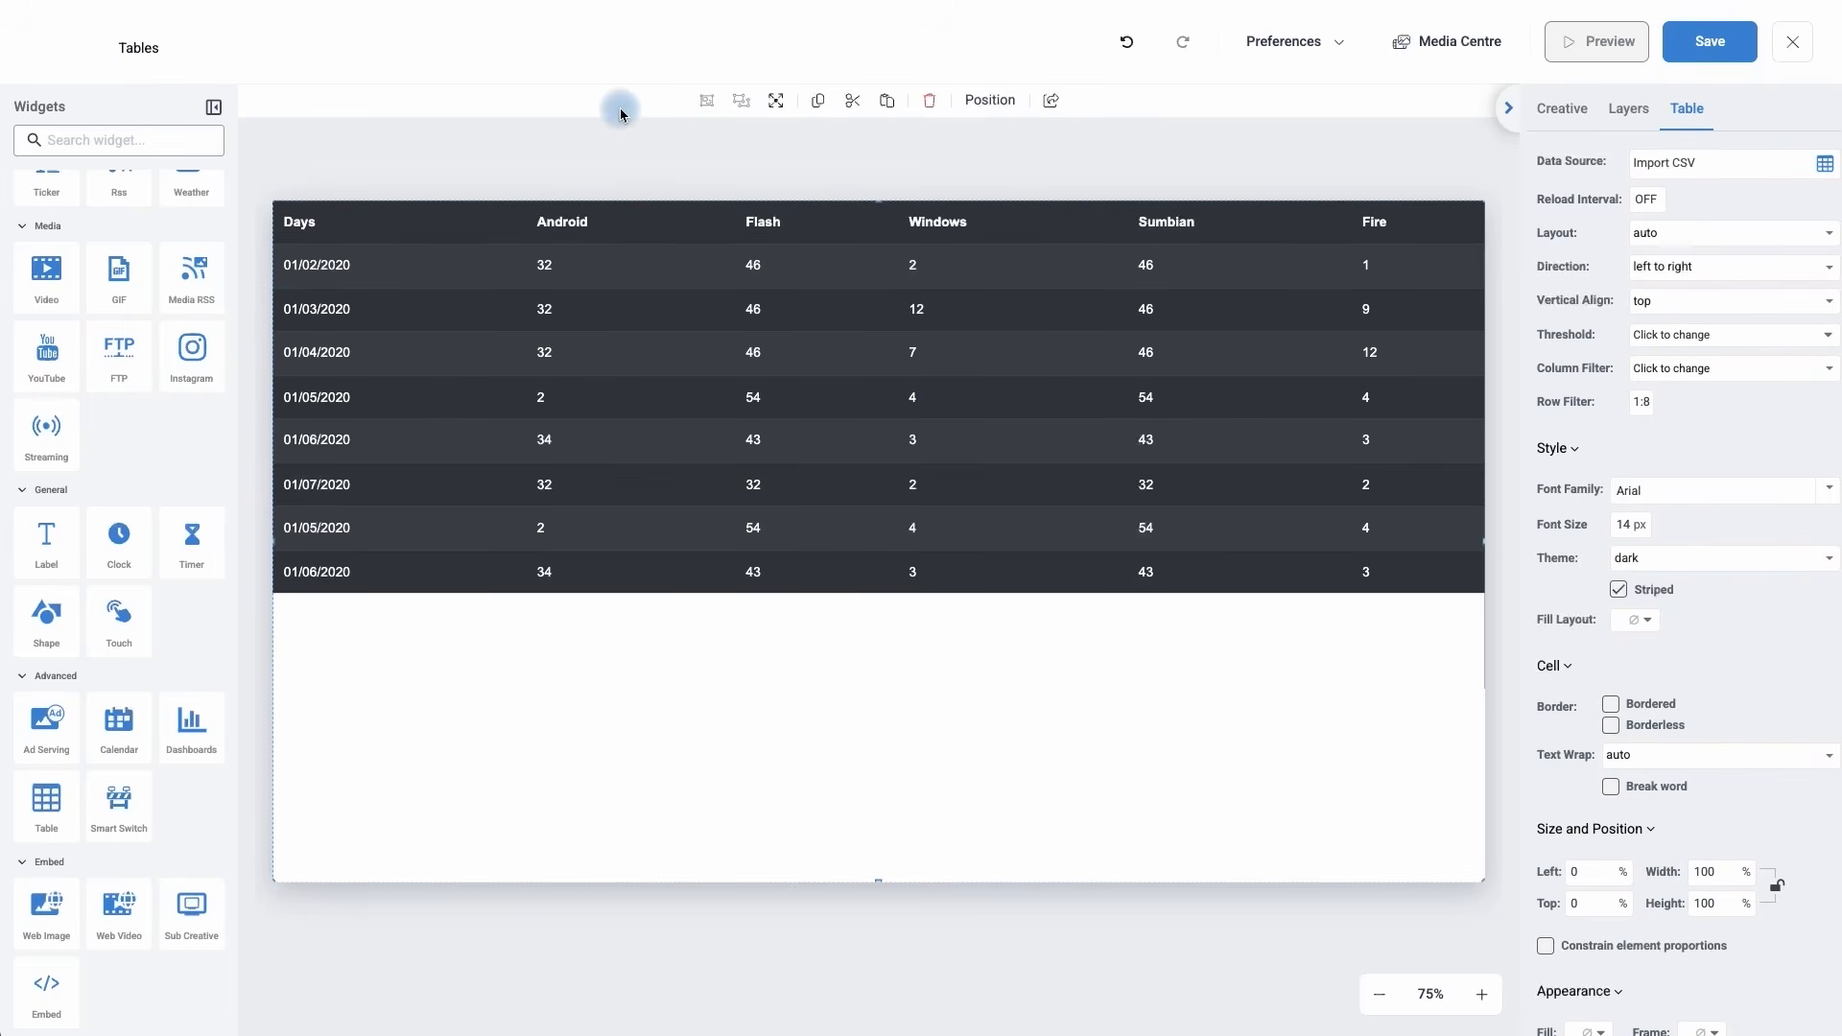
# - Switch to the Tables creative, replace the table data source's CSV fetch URL with the copied Google Sheets link, and apply it
pyautogui.click(1673, 165)
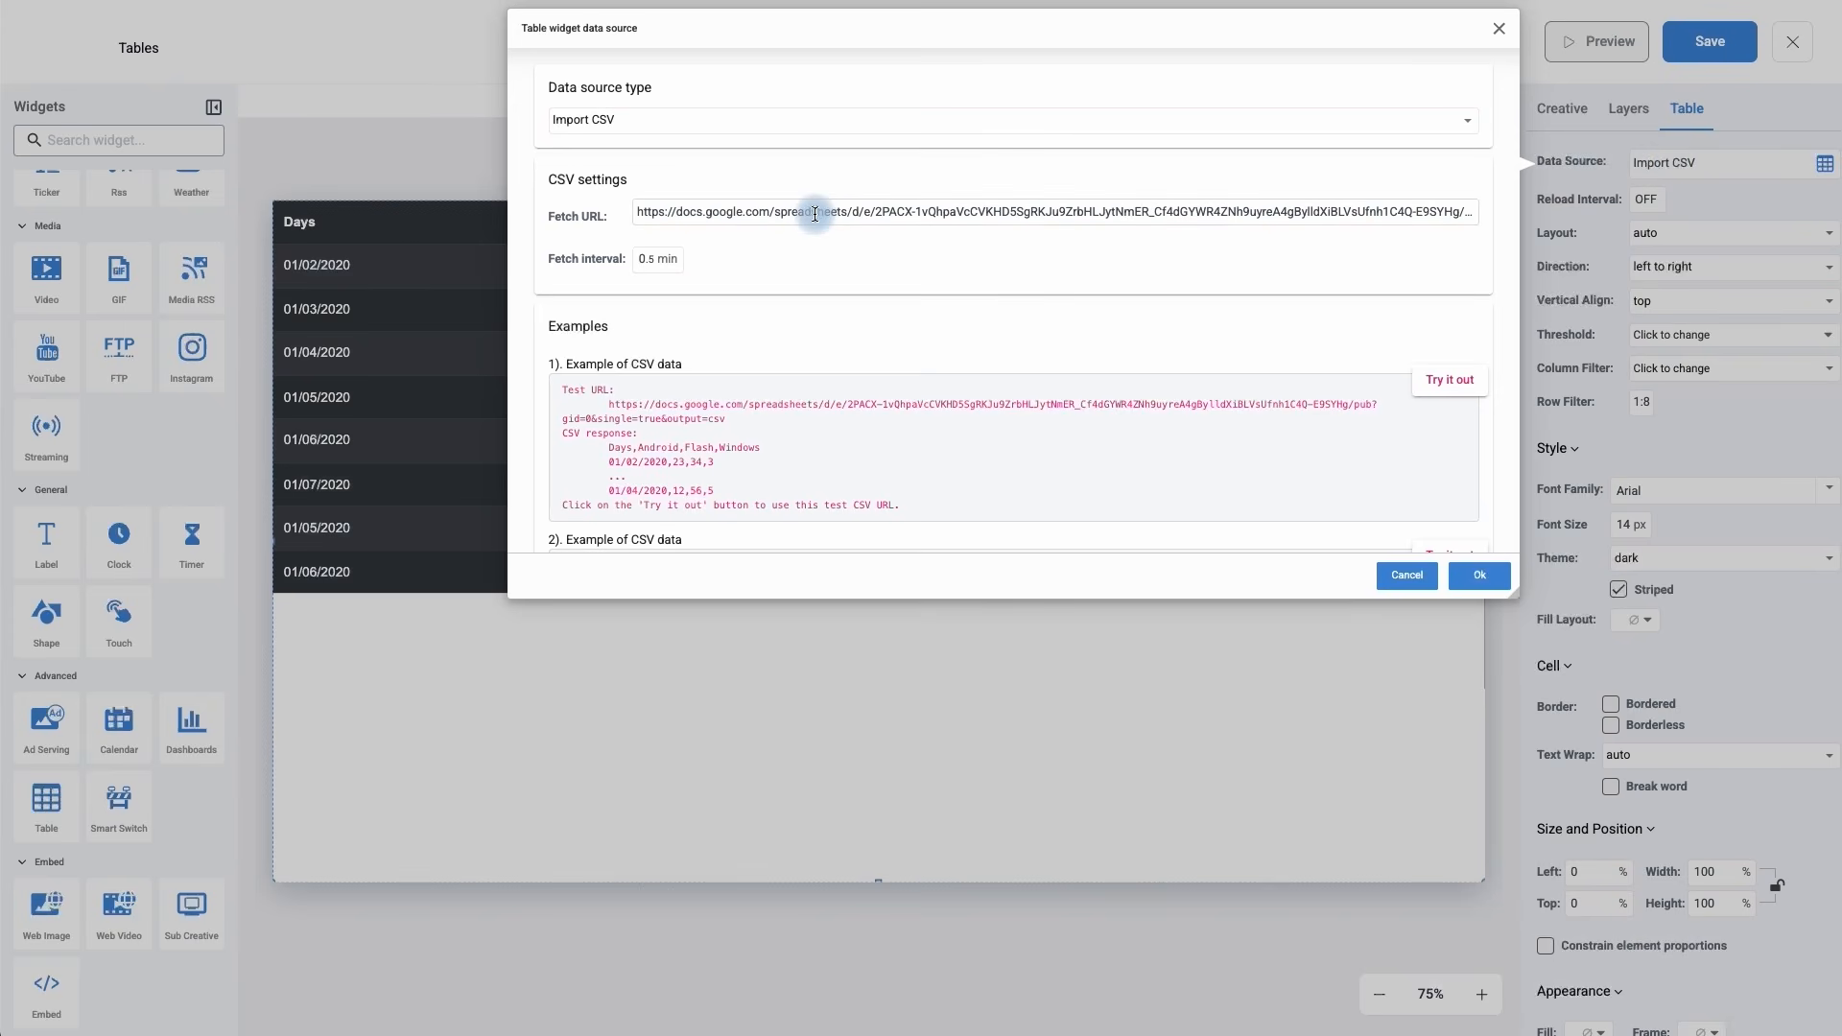
pyautogui.click(815, 213)
pyautogui.click(632, 220)
pyautogui.moveTo(636, 213); pyautogui.dragTo(1501, 231)
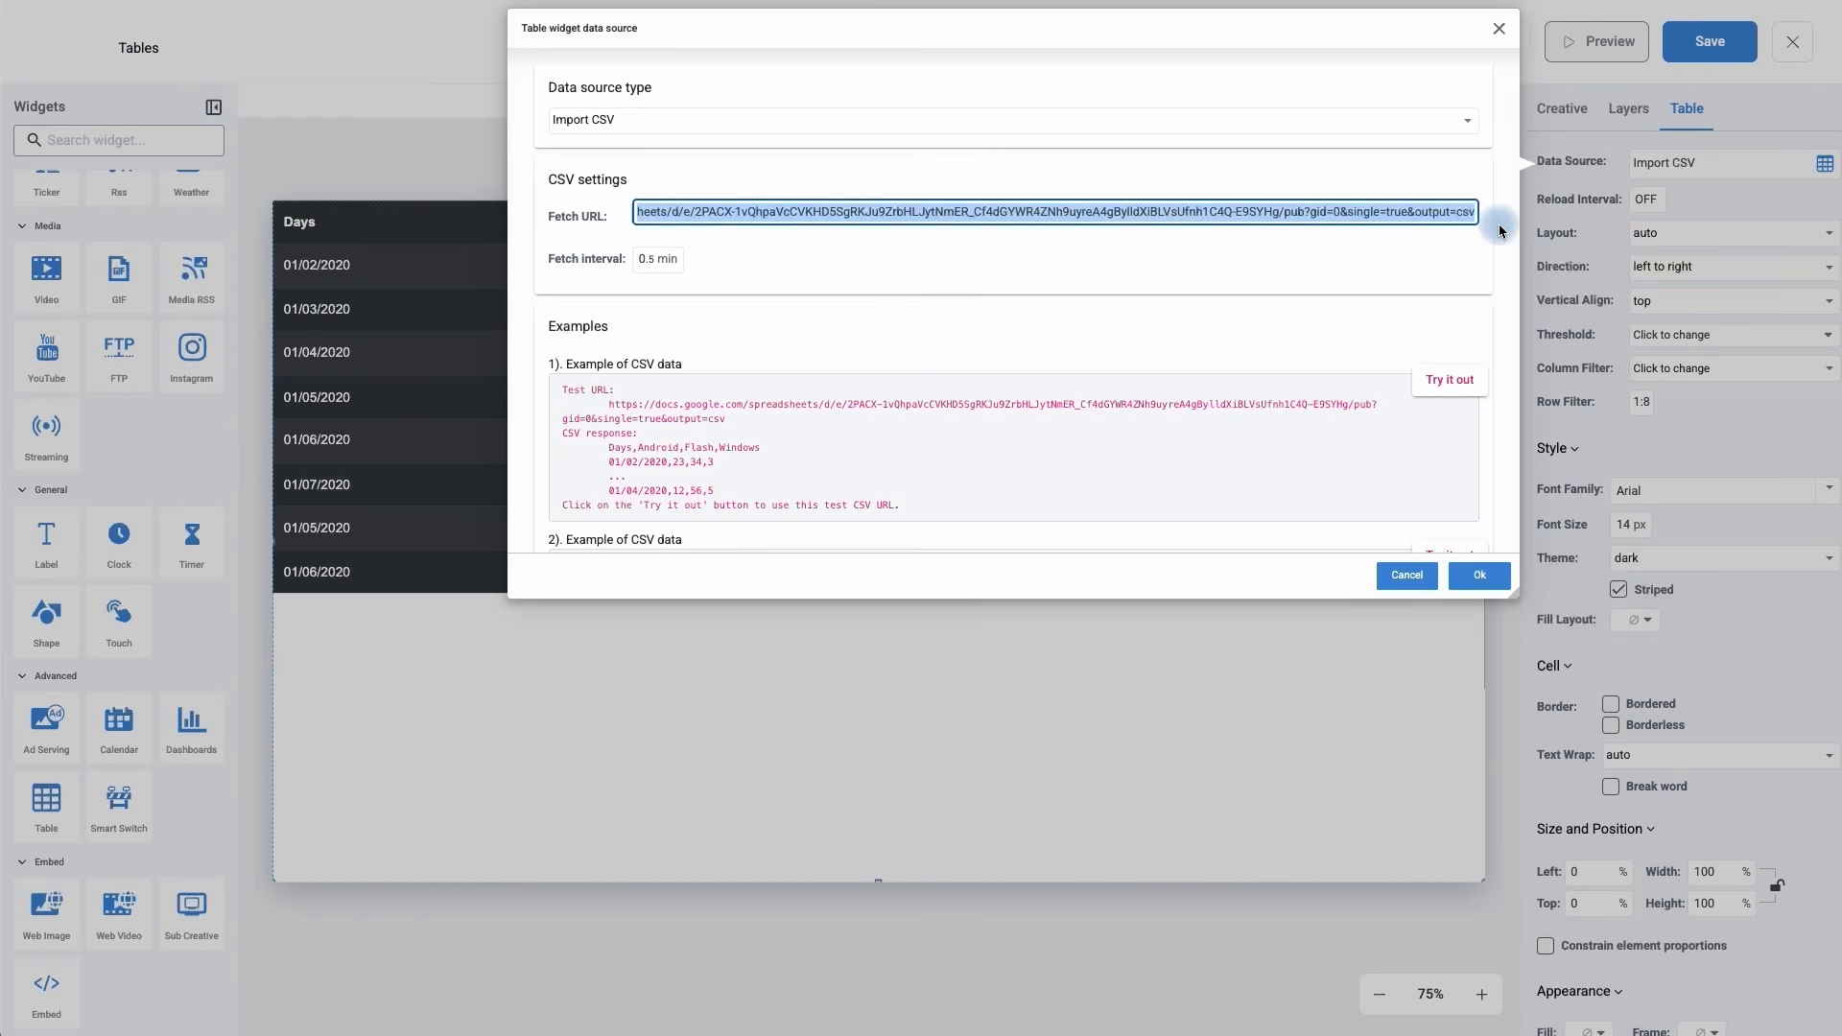
pyautogui.press('BackSpace')
pyautogui.hotkey('ctrl', 'v')
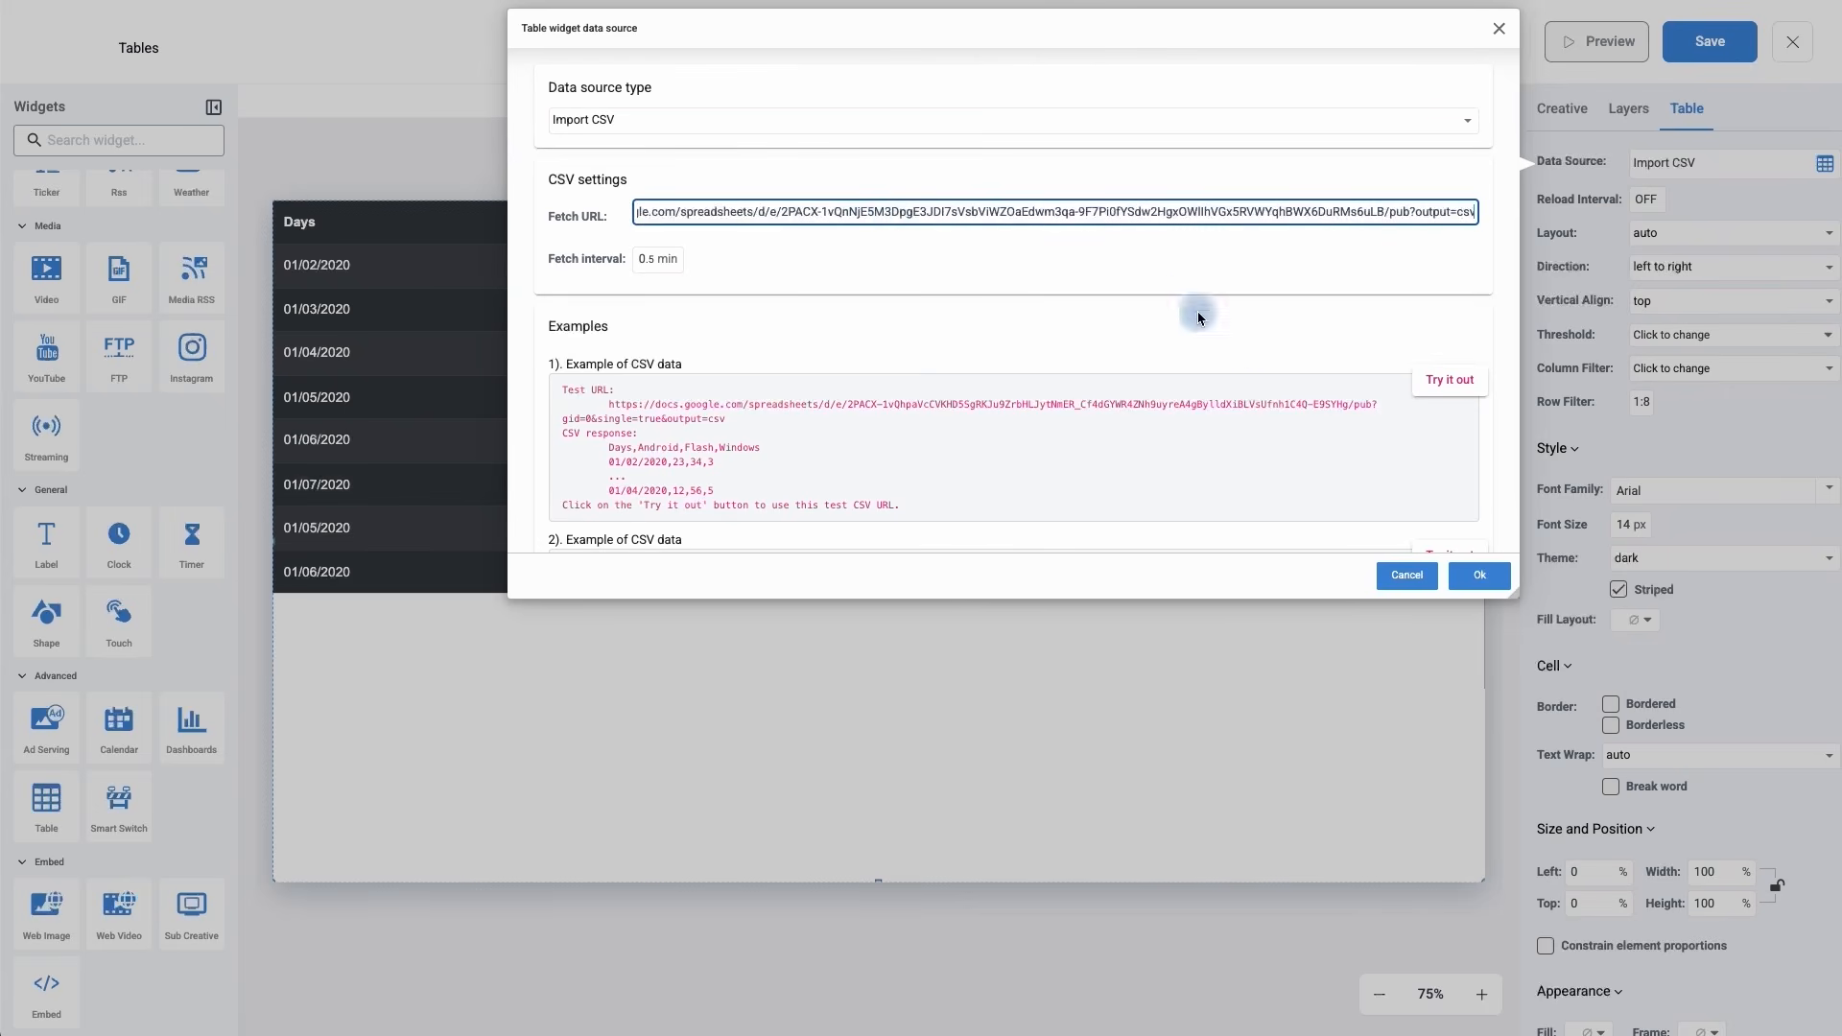
pyautogui.click(1485, 577)
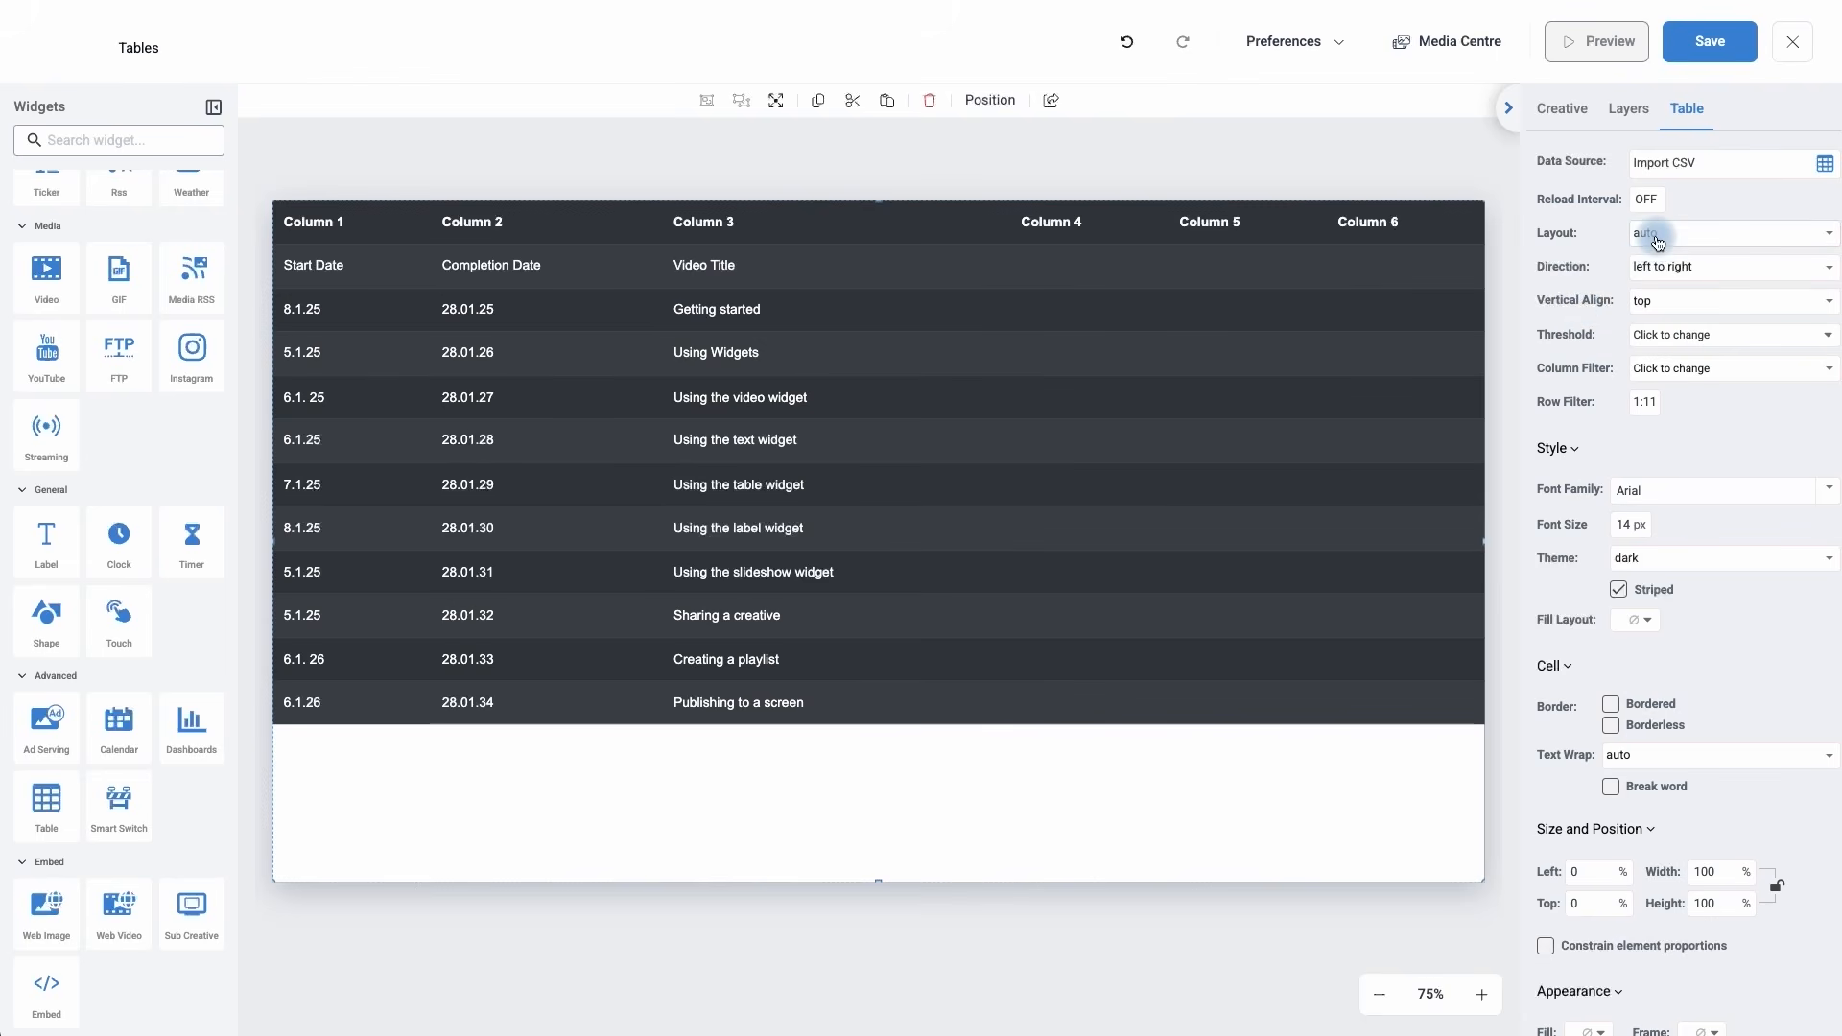
# - Set the table's layout to fixed, its direction to left to right and its vertical alignment to center
pyautogui.click(1656, 238)
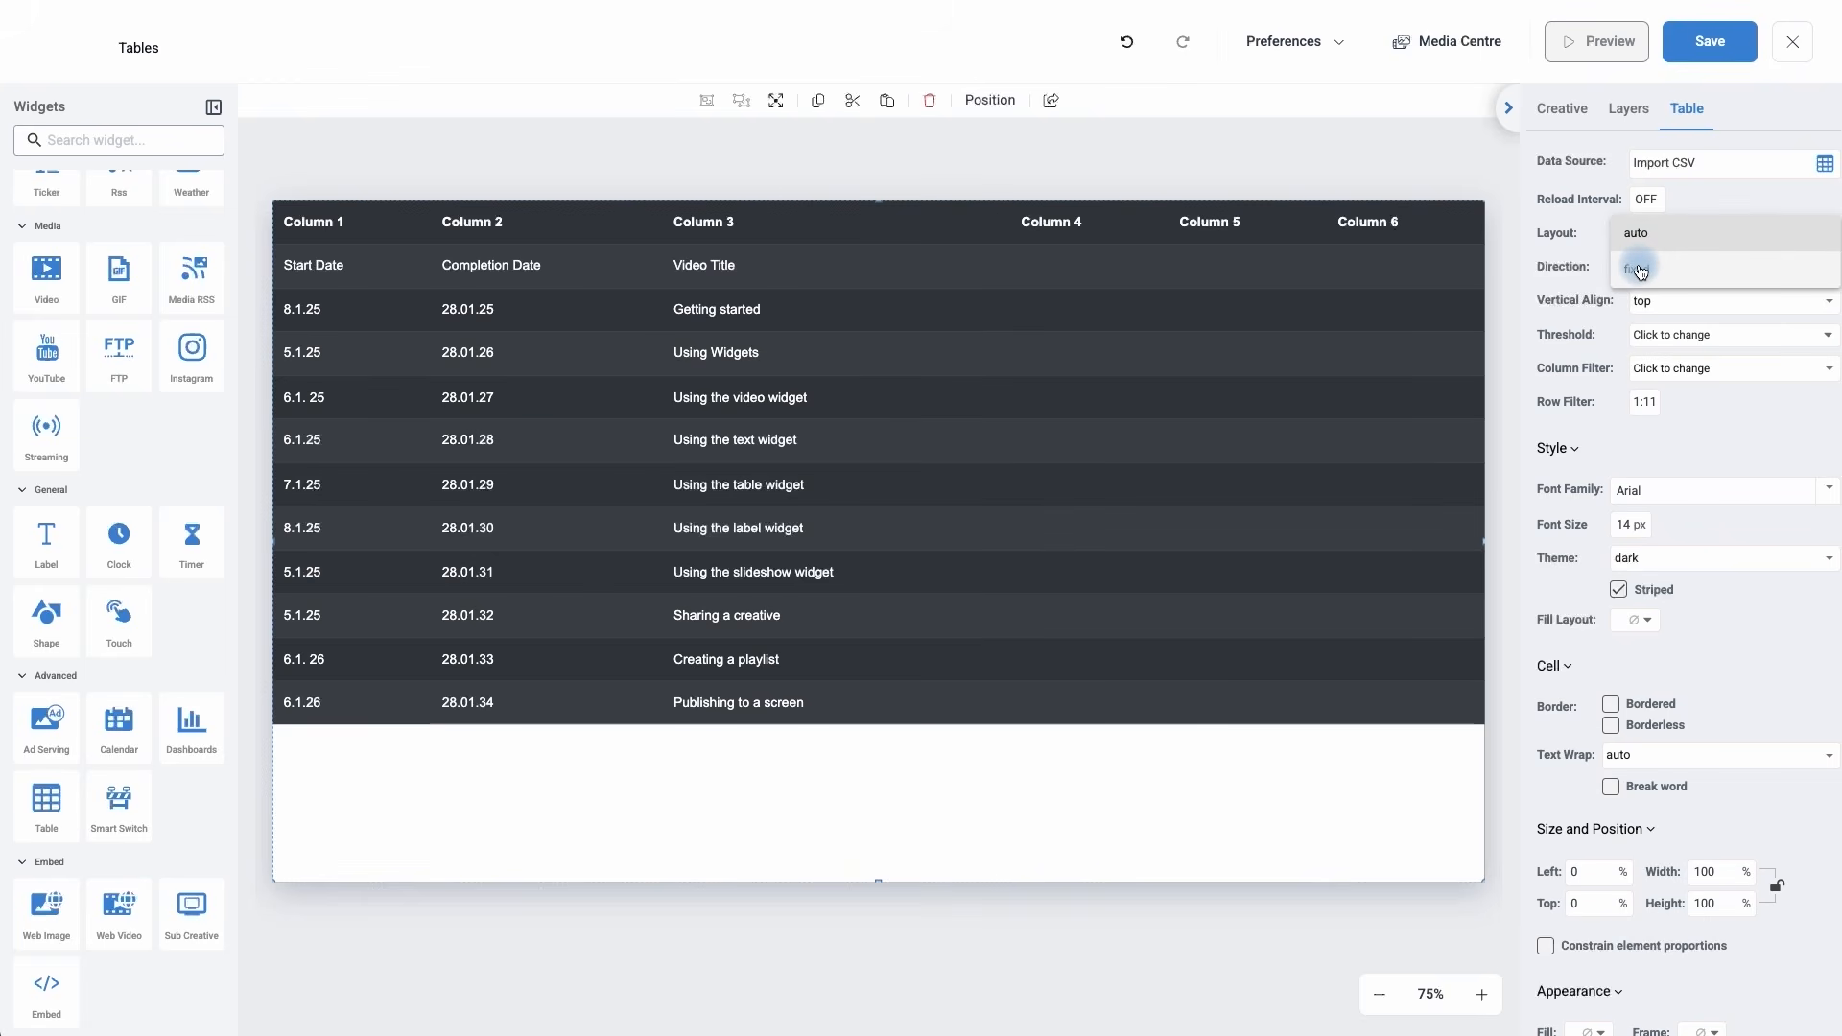
pyautogui.click(1641, 271)
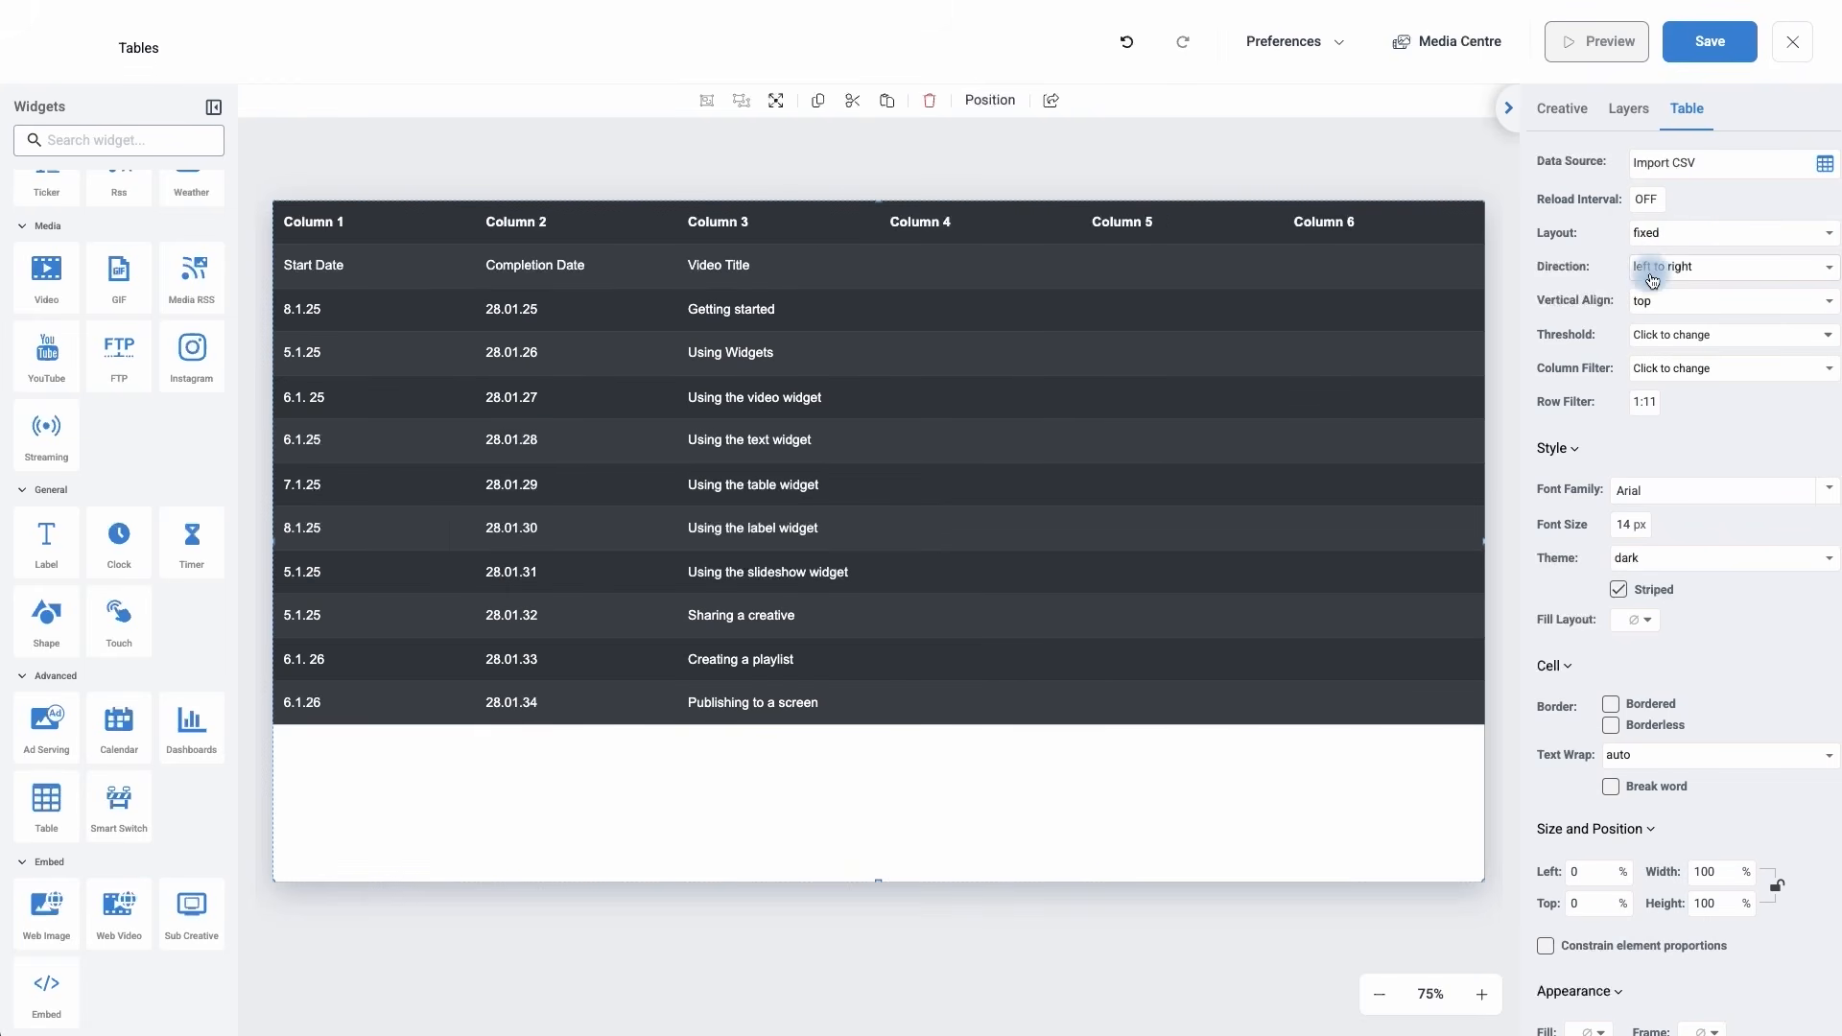
pyautogui.click(1656, 276)
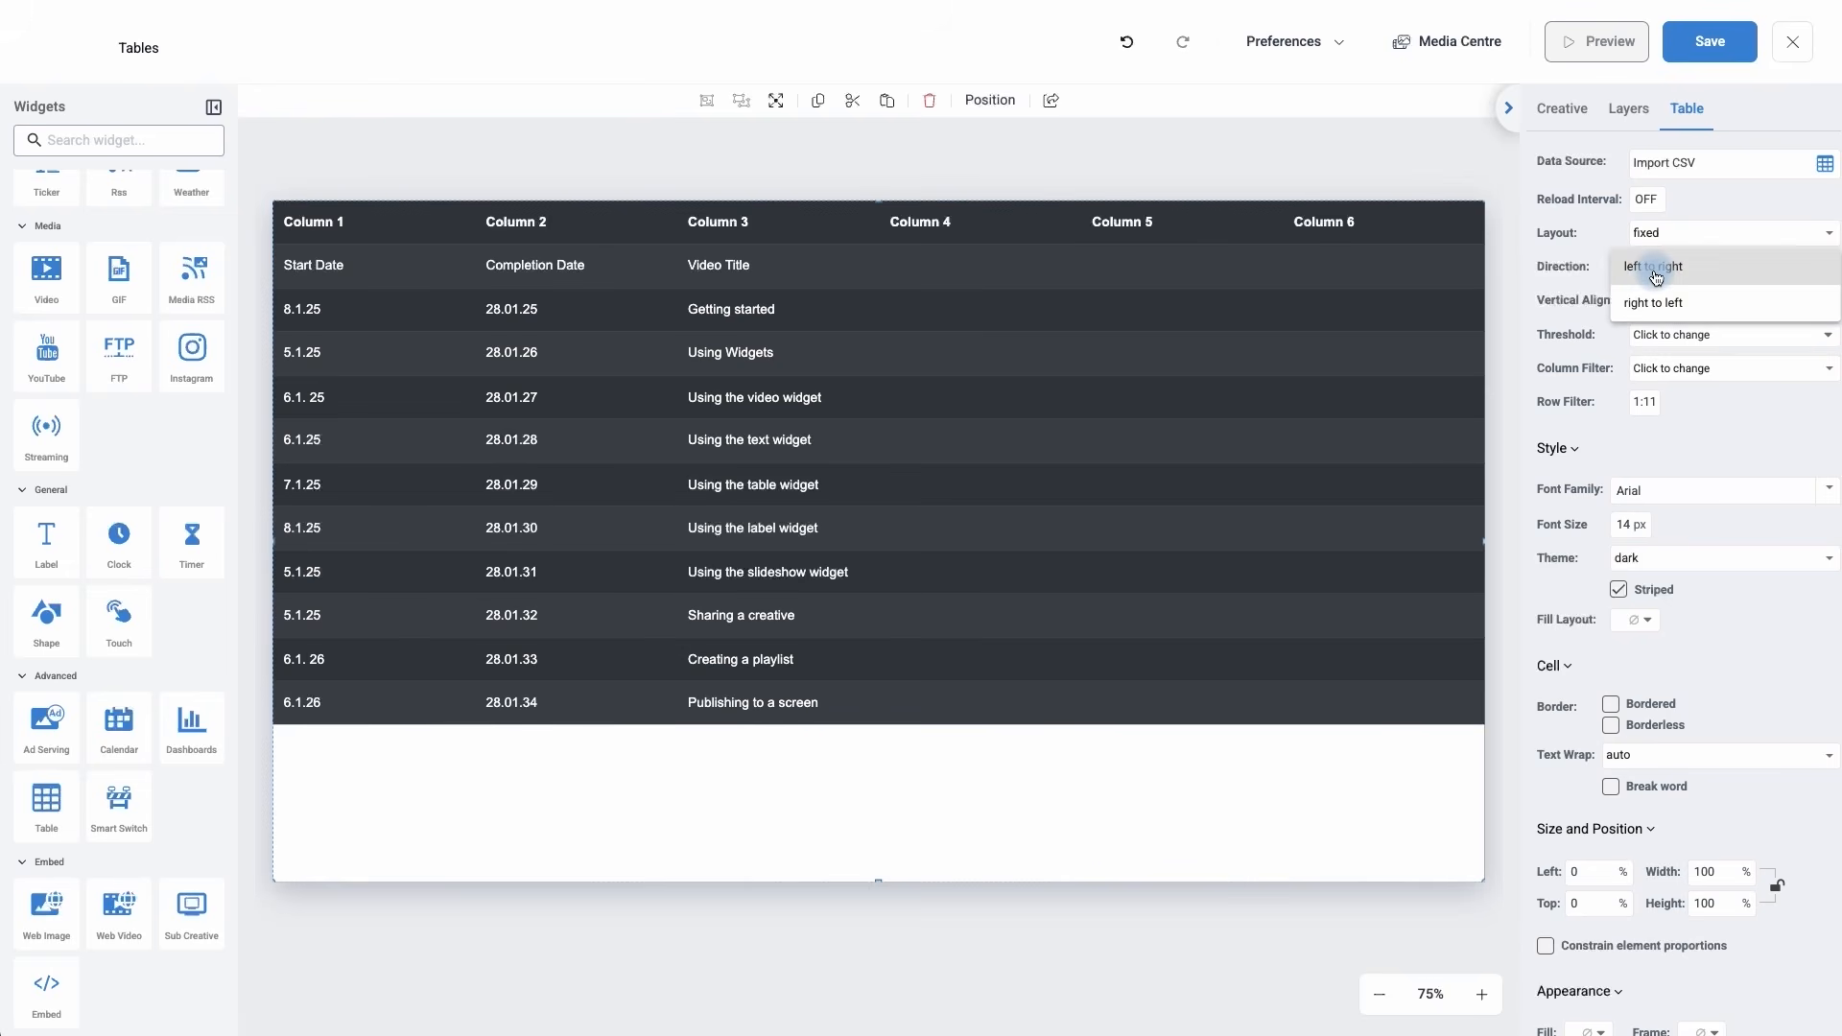
pyautogui.click(1655, 273)
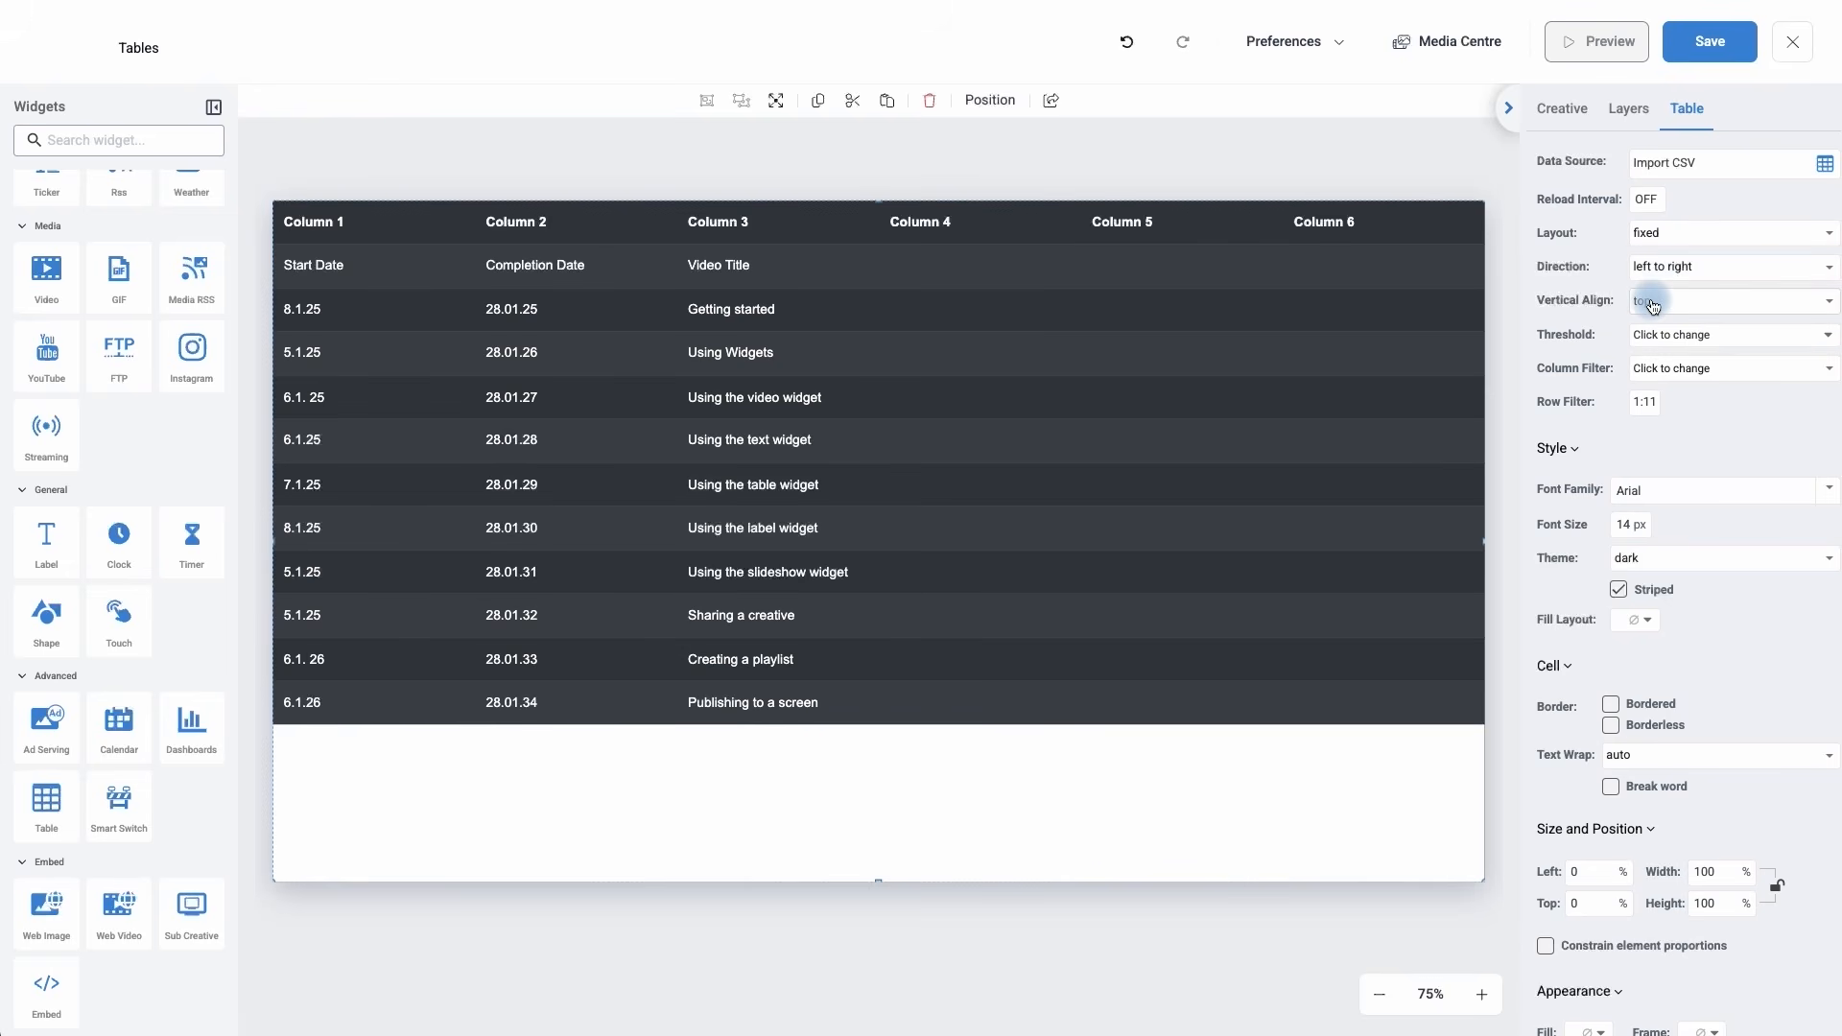
pyautogui.click(1653, 307)
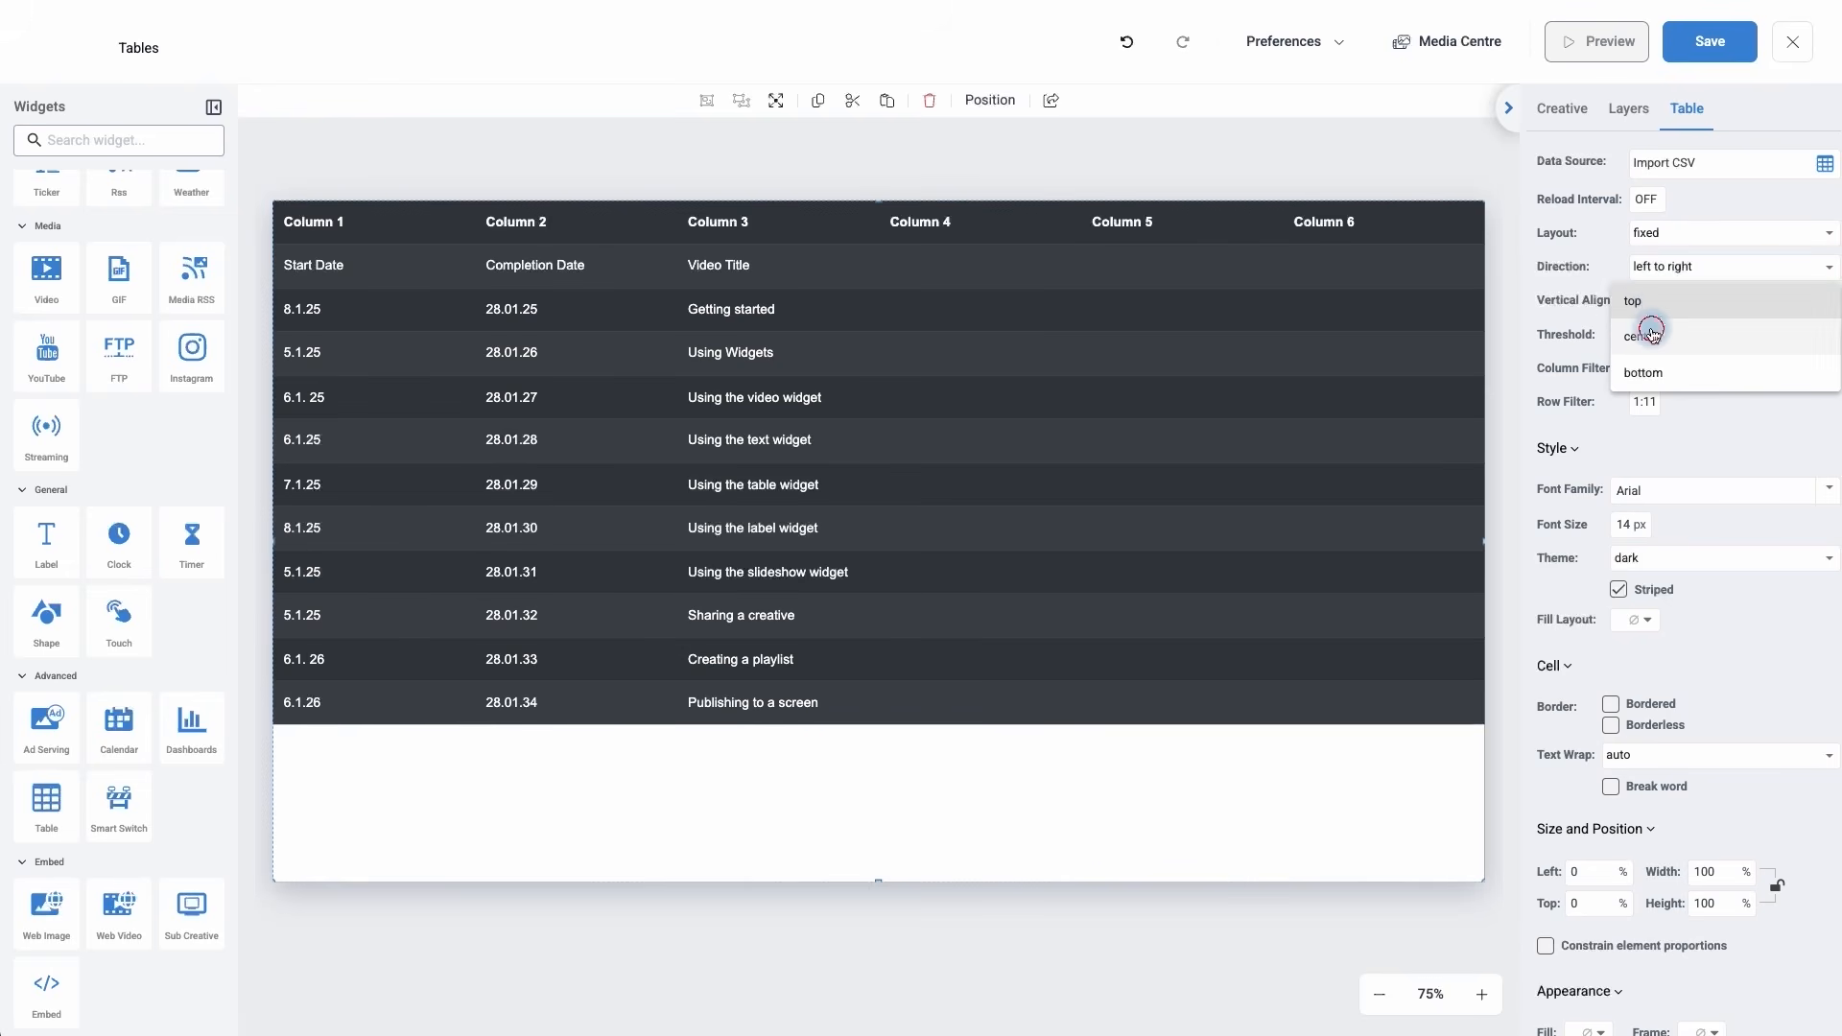
pyautogui.click(1660, 334)
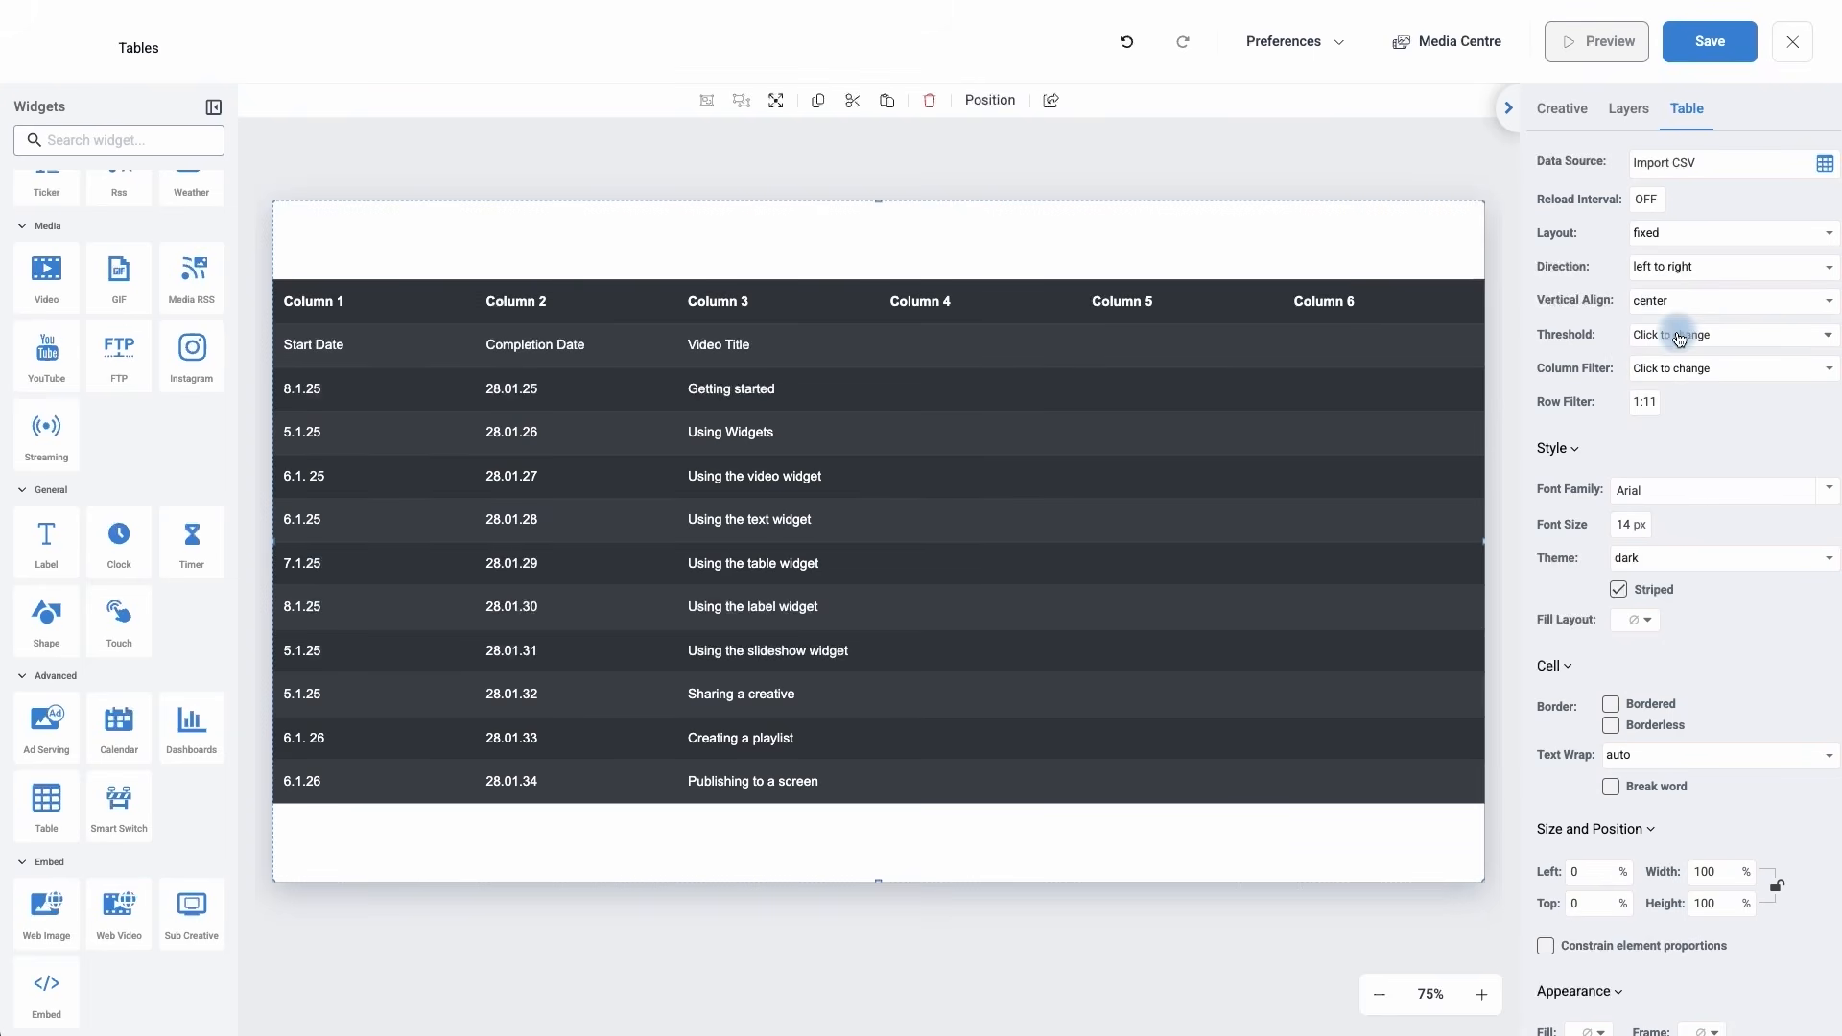
pyautogui.click(1675, 336)
pyautogui.click(1411, 259)
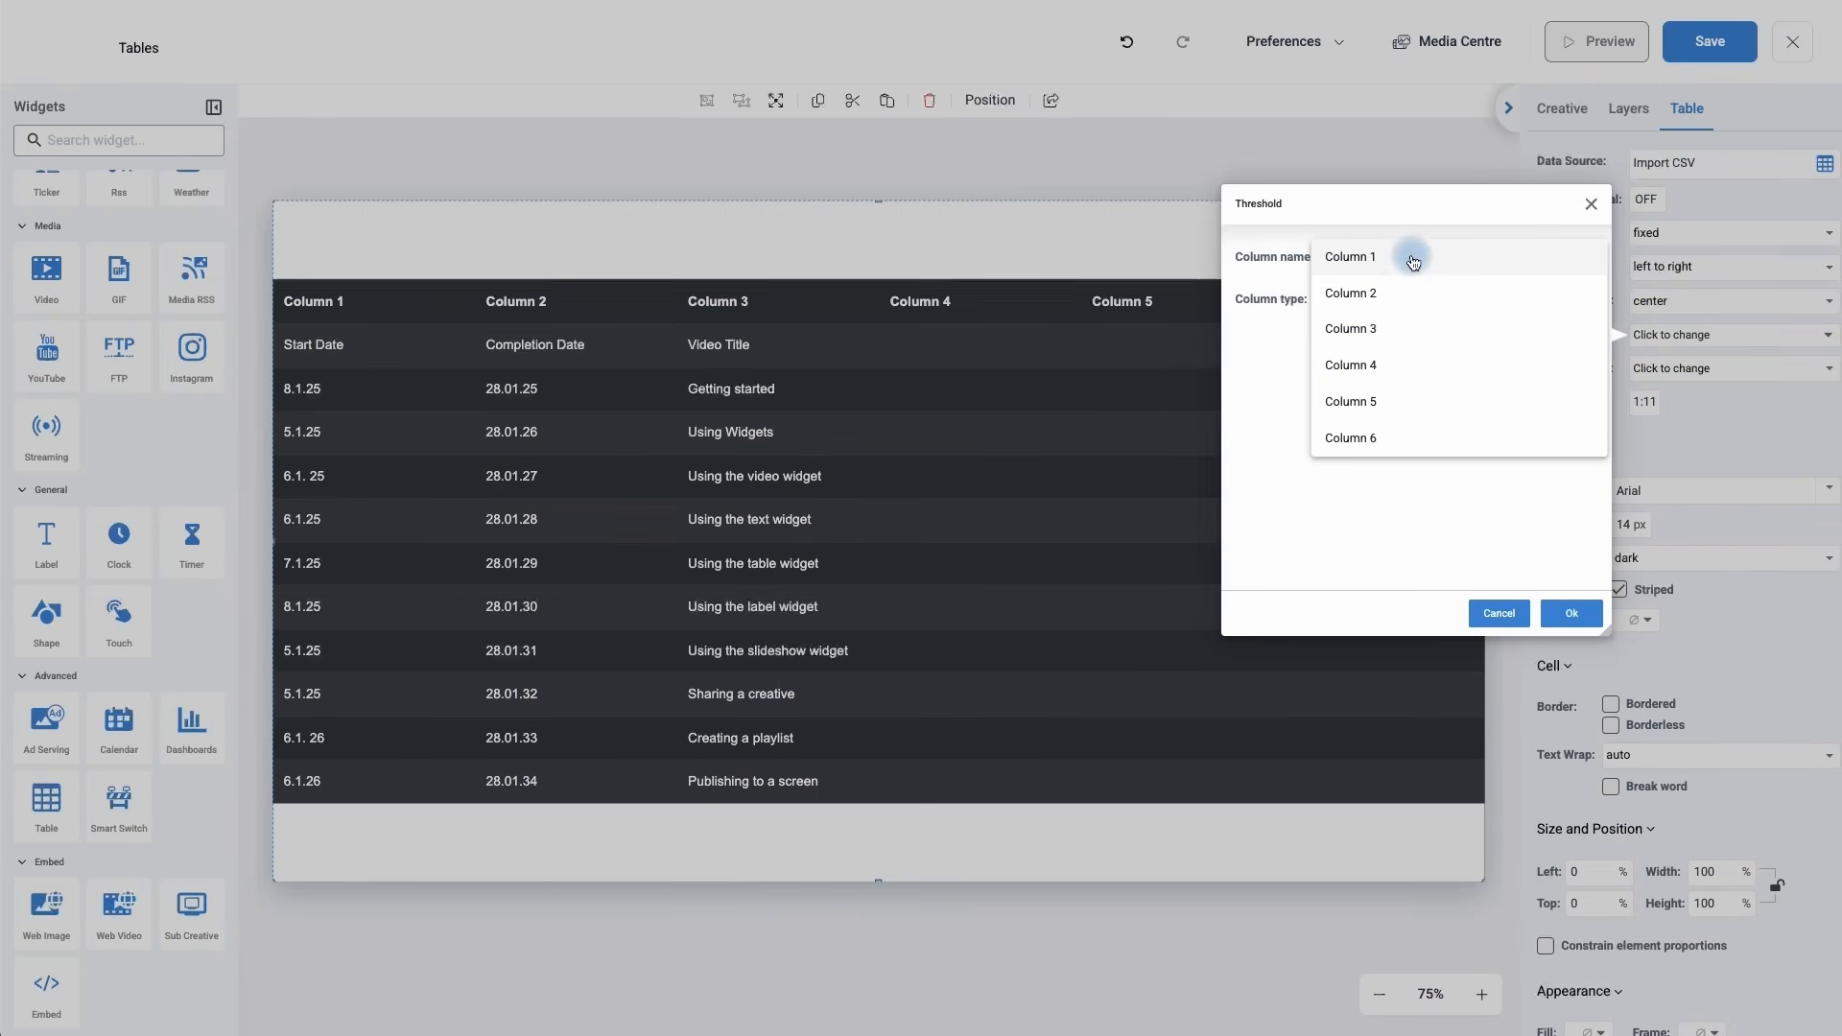
pyautogui.click(1411, 253)
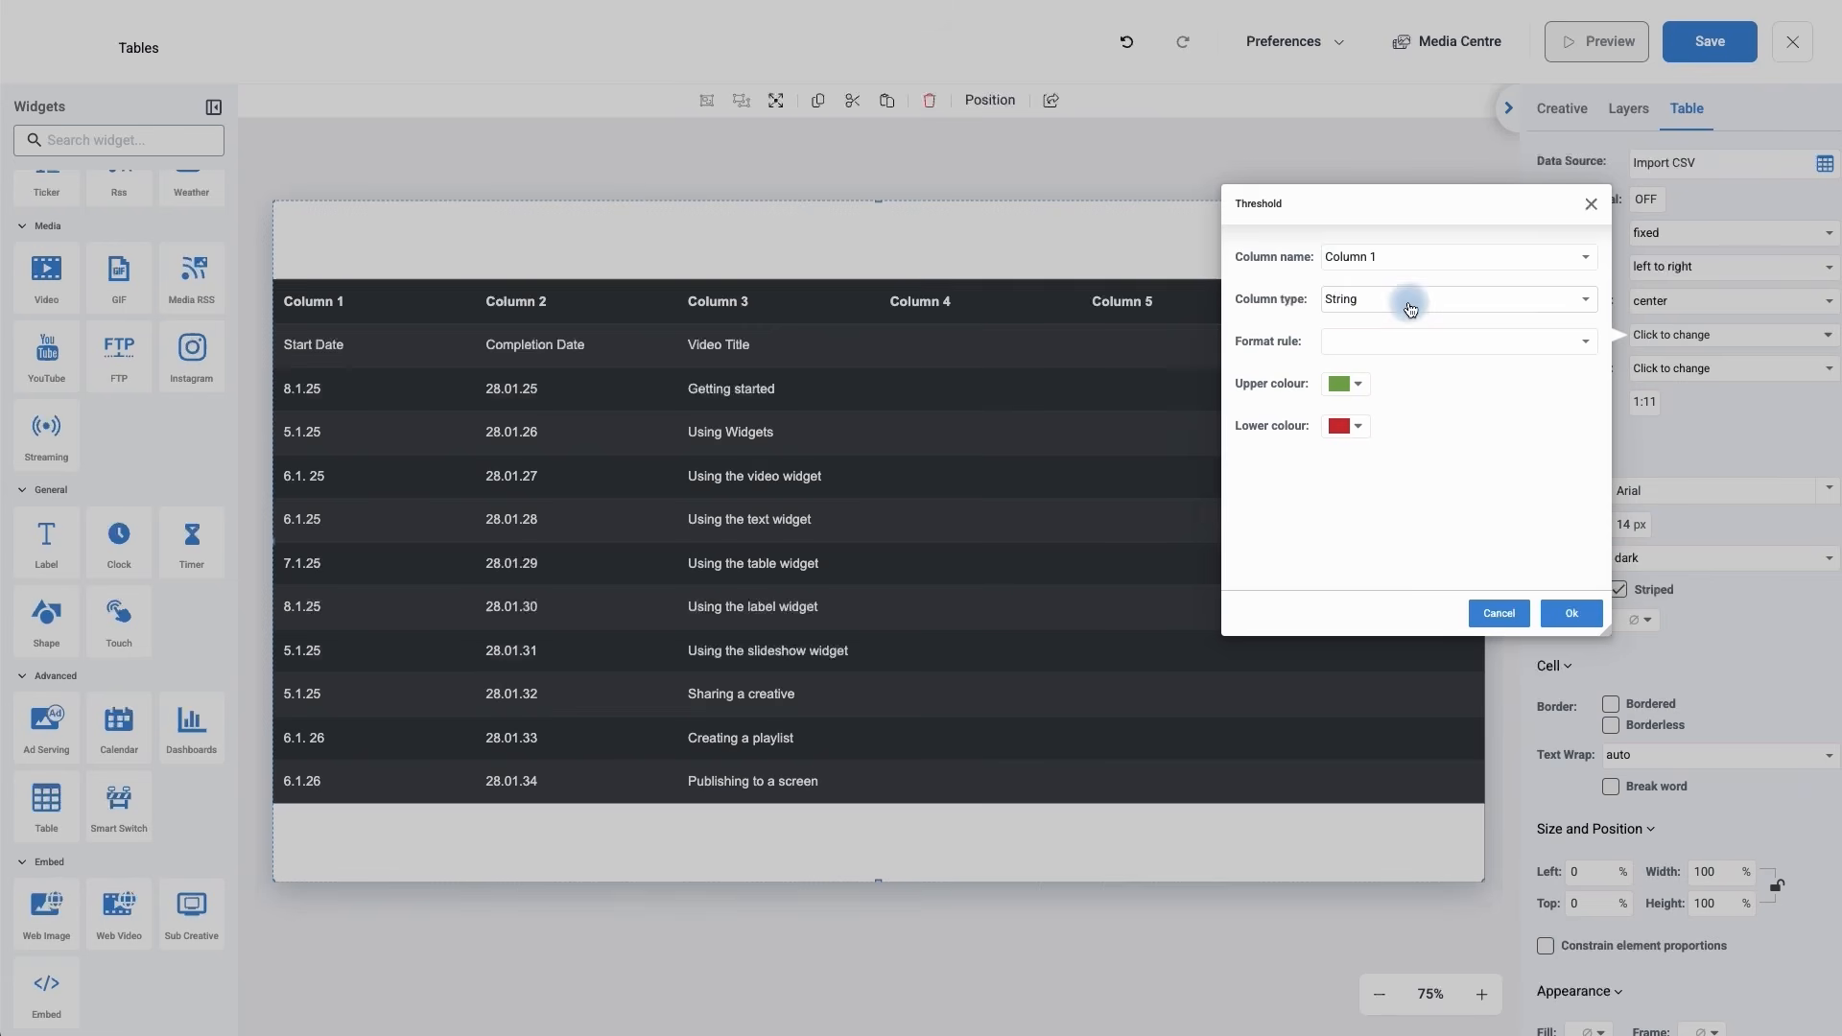
pyautogui.click(1410, 309)
pyautogui.click(1387, 336)
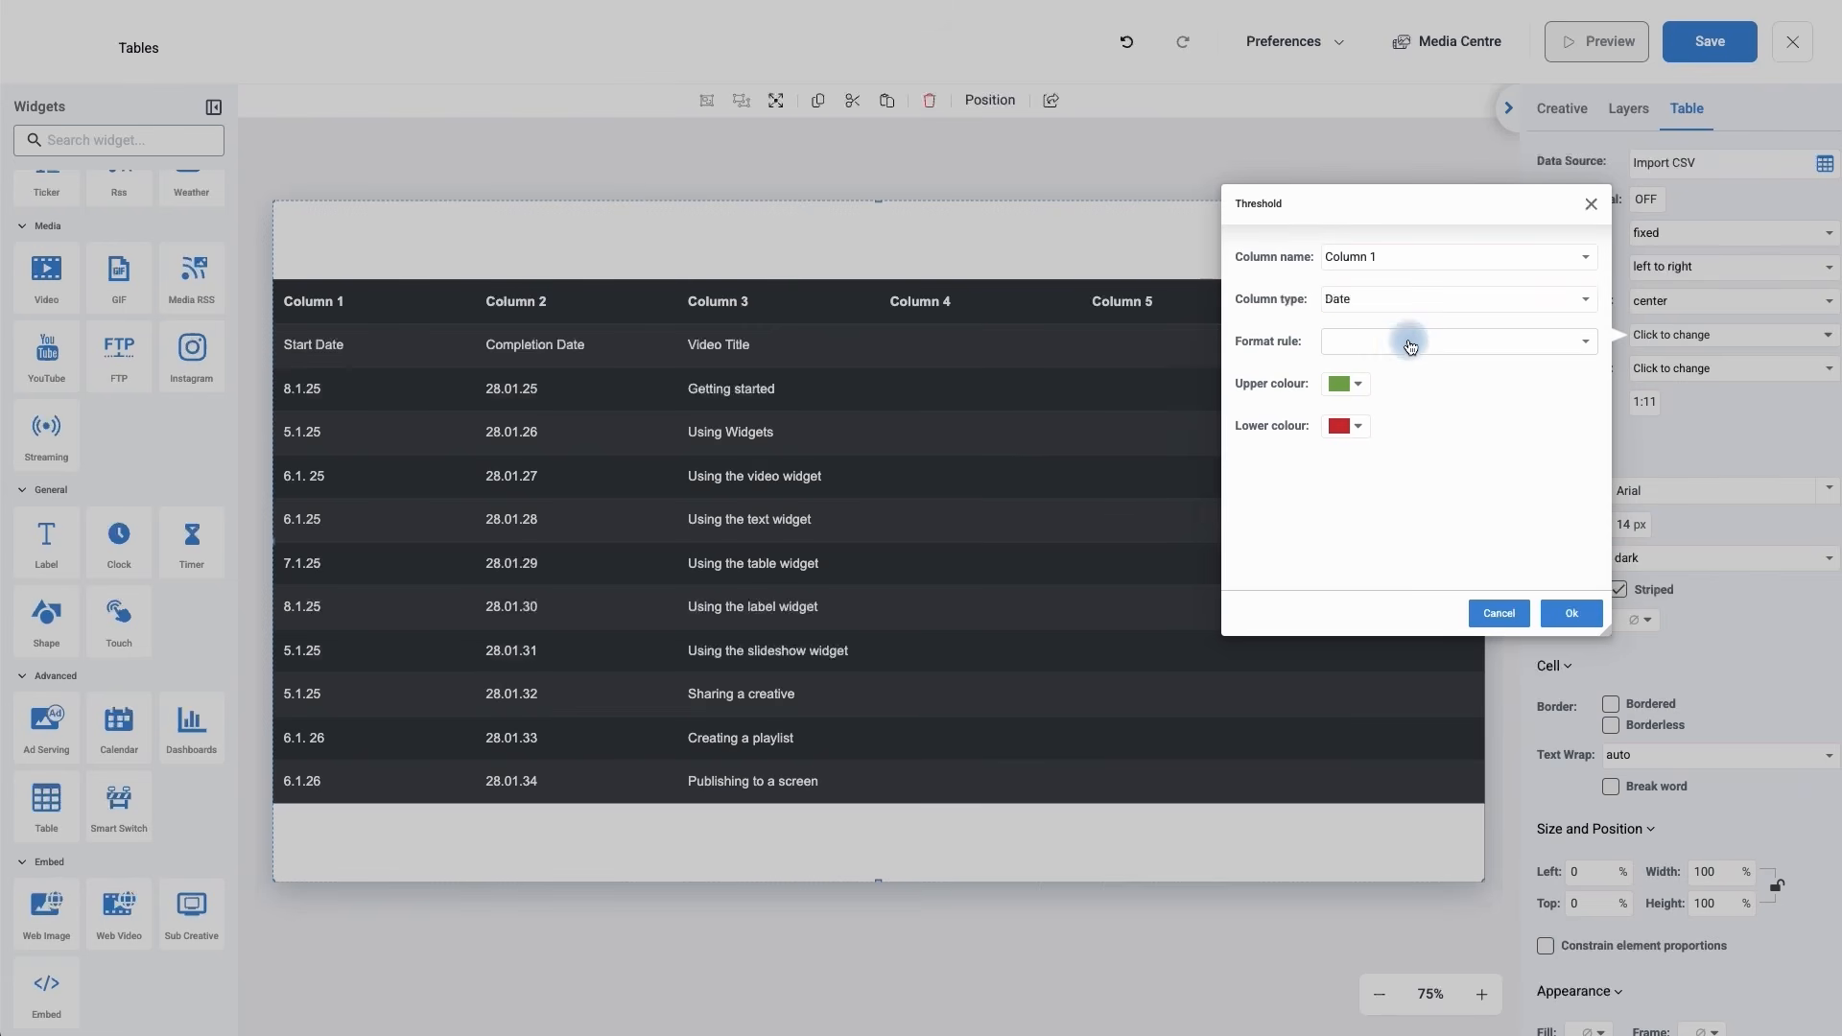
pyautogui.click(1398, 348)
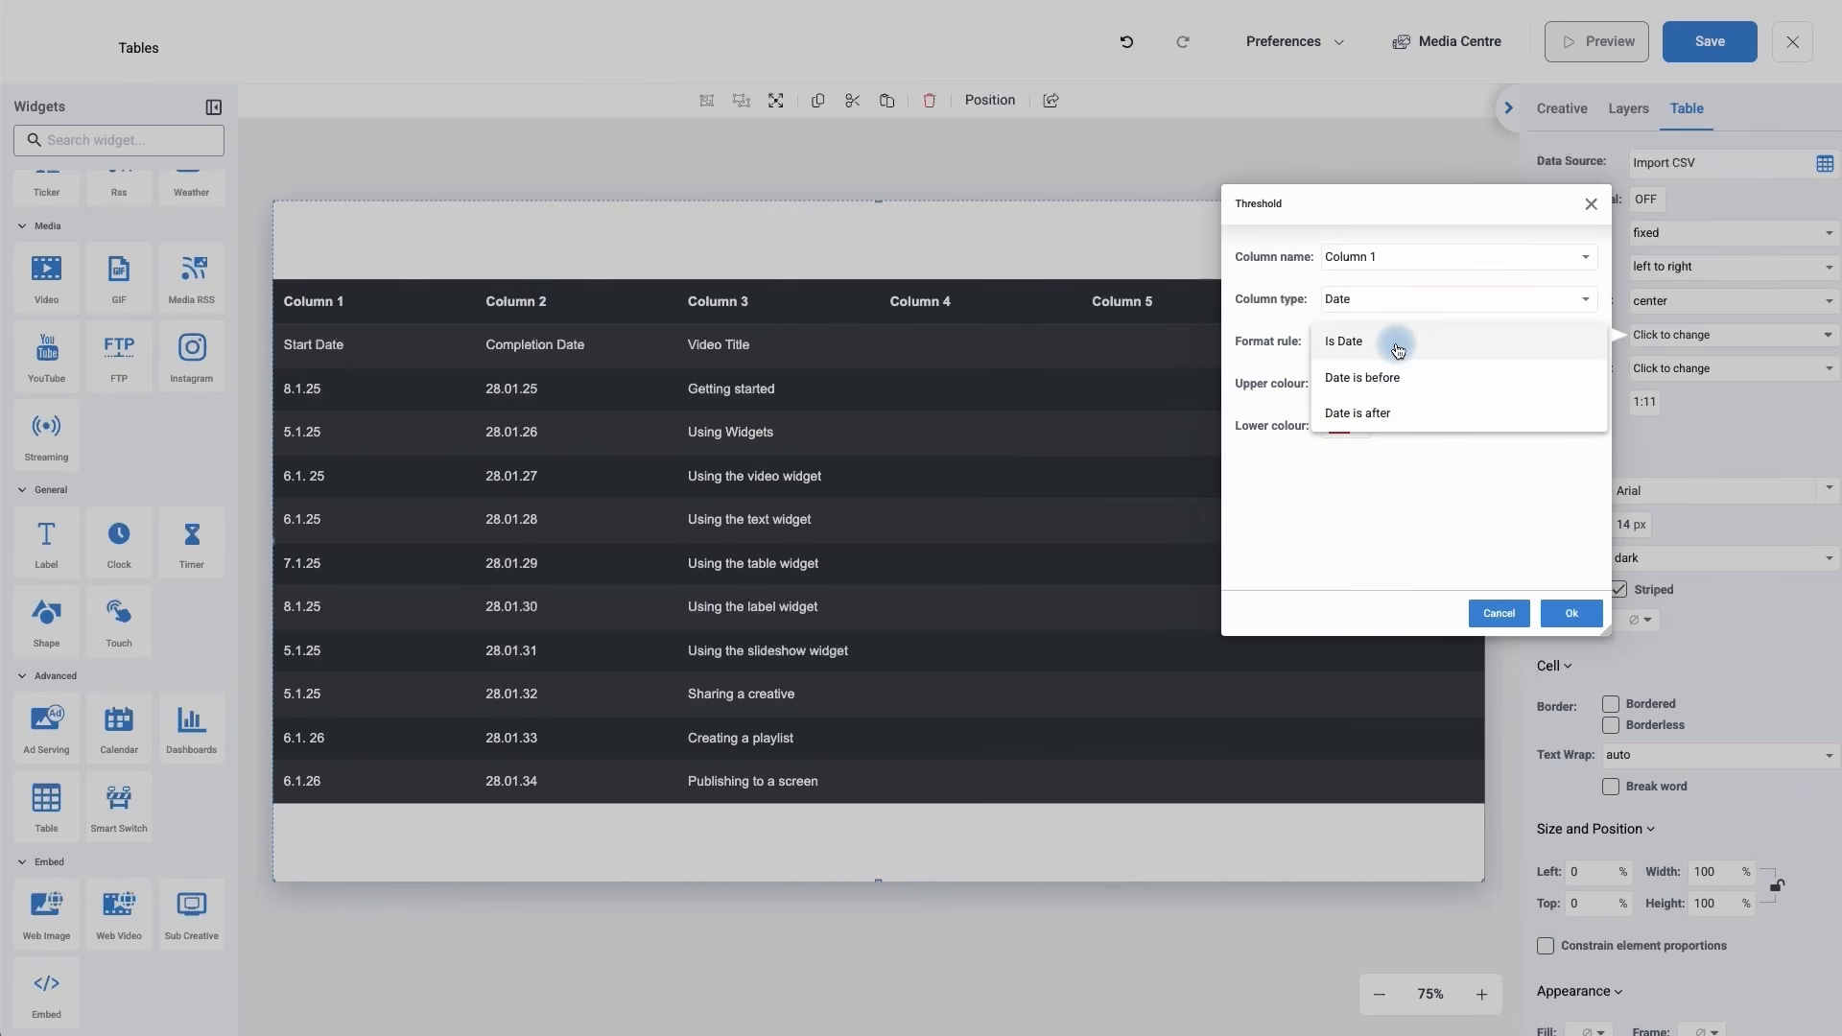
pyautogui.click(1492, 614)
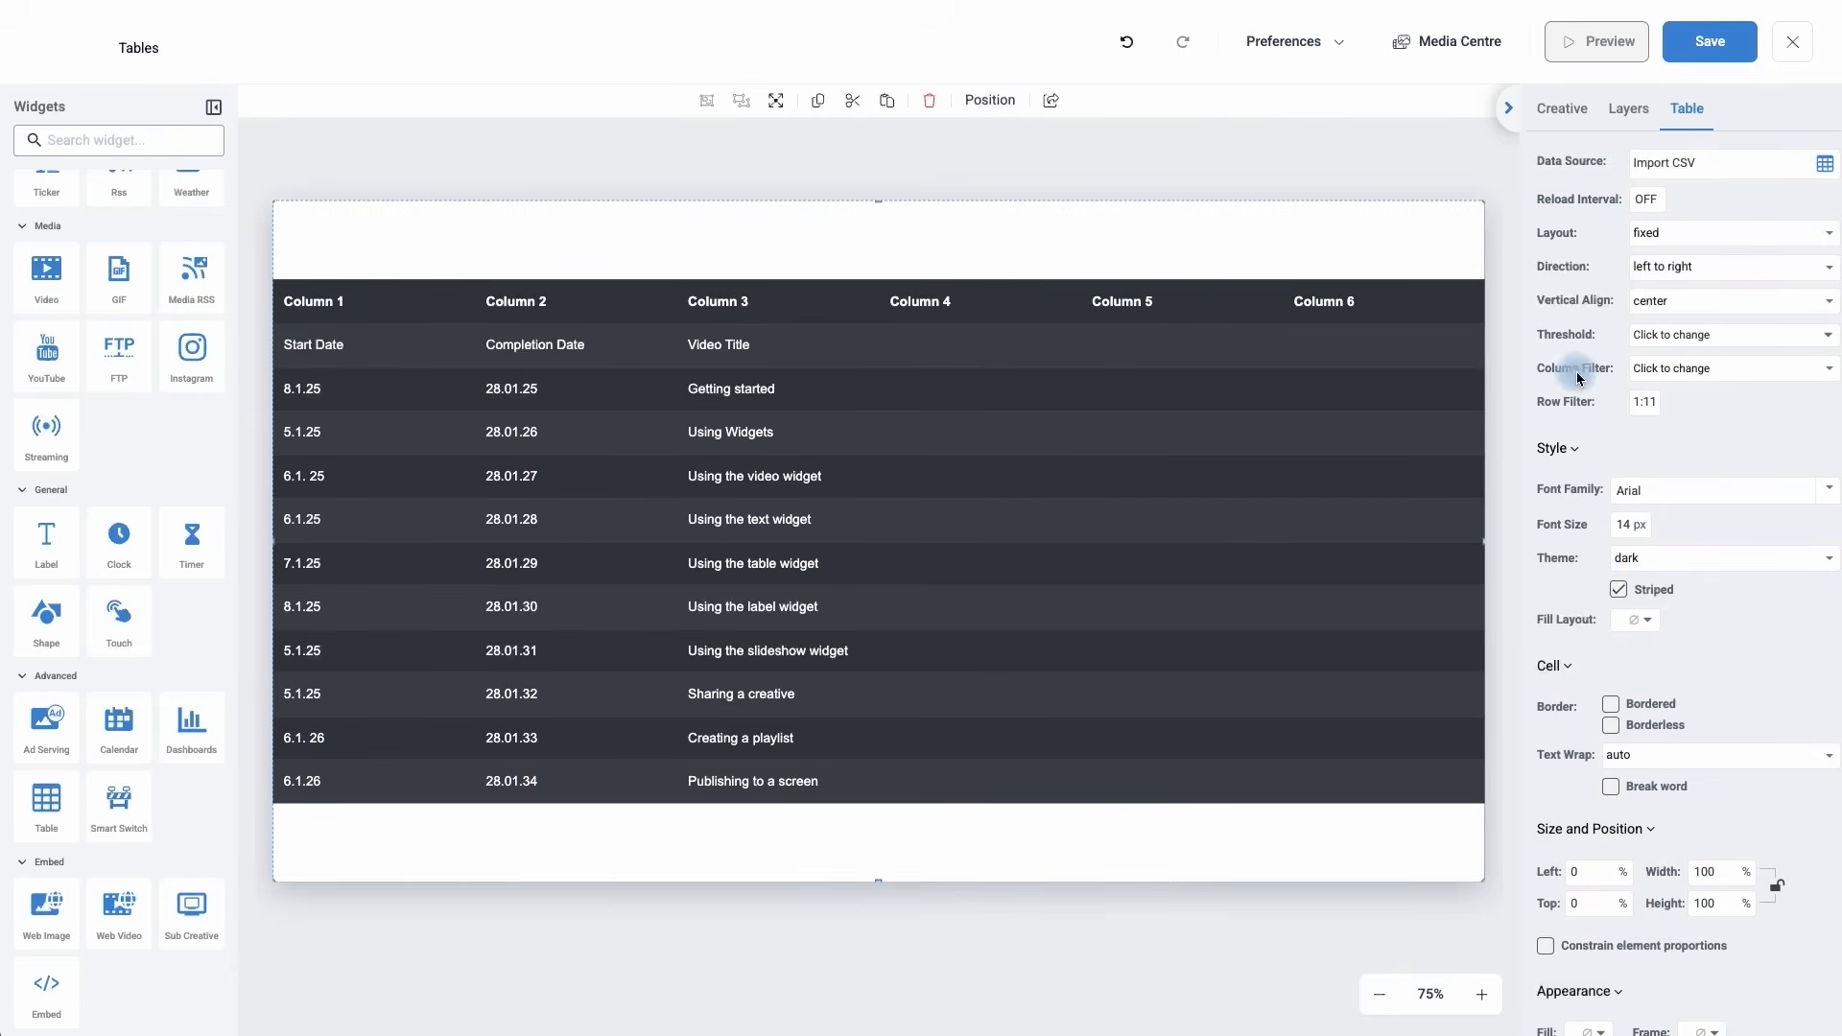
# - Filter out Column 4, Column 5 and Column 6 so the table only includes the first three columns
pyautogui.click(1665, 372)
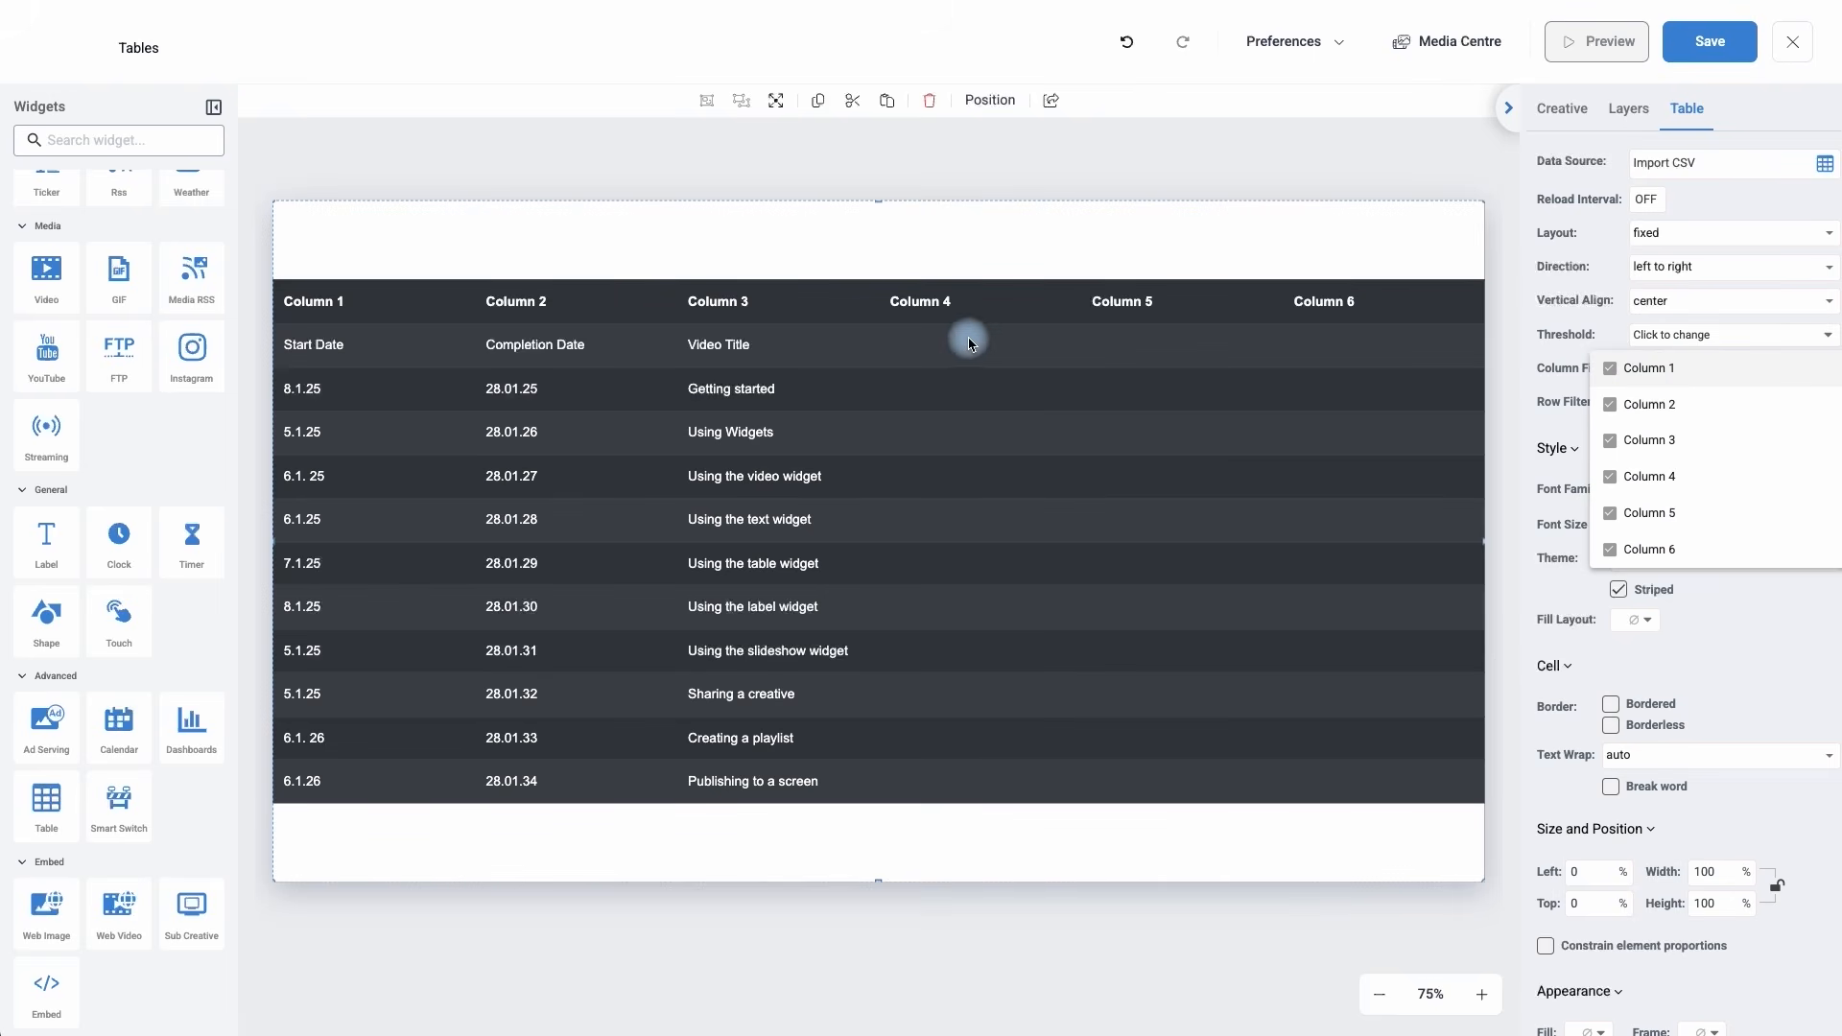
pyautogui.click(1611, 549)
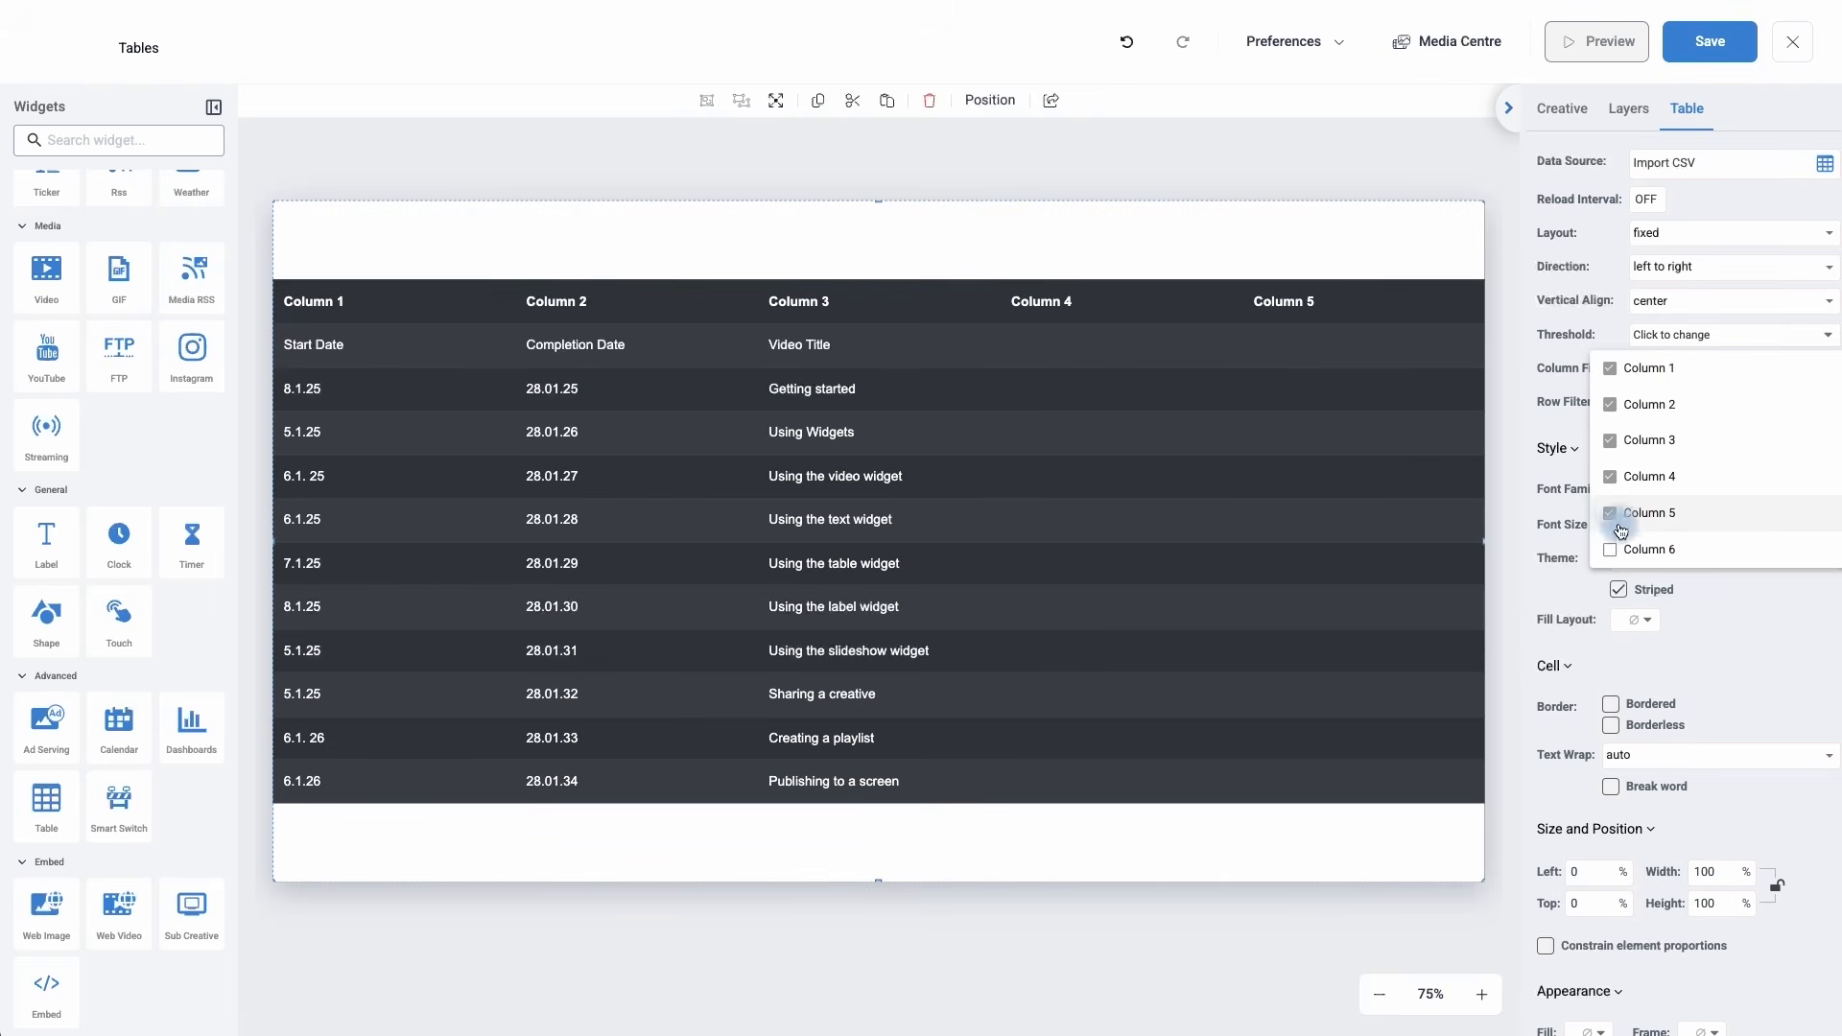
pyautogui.click(1614, 516)
pyautogui.click(1612, 478)
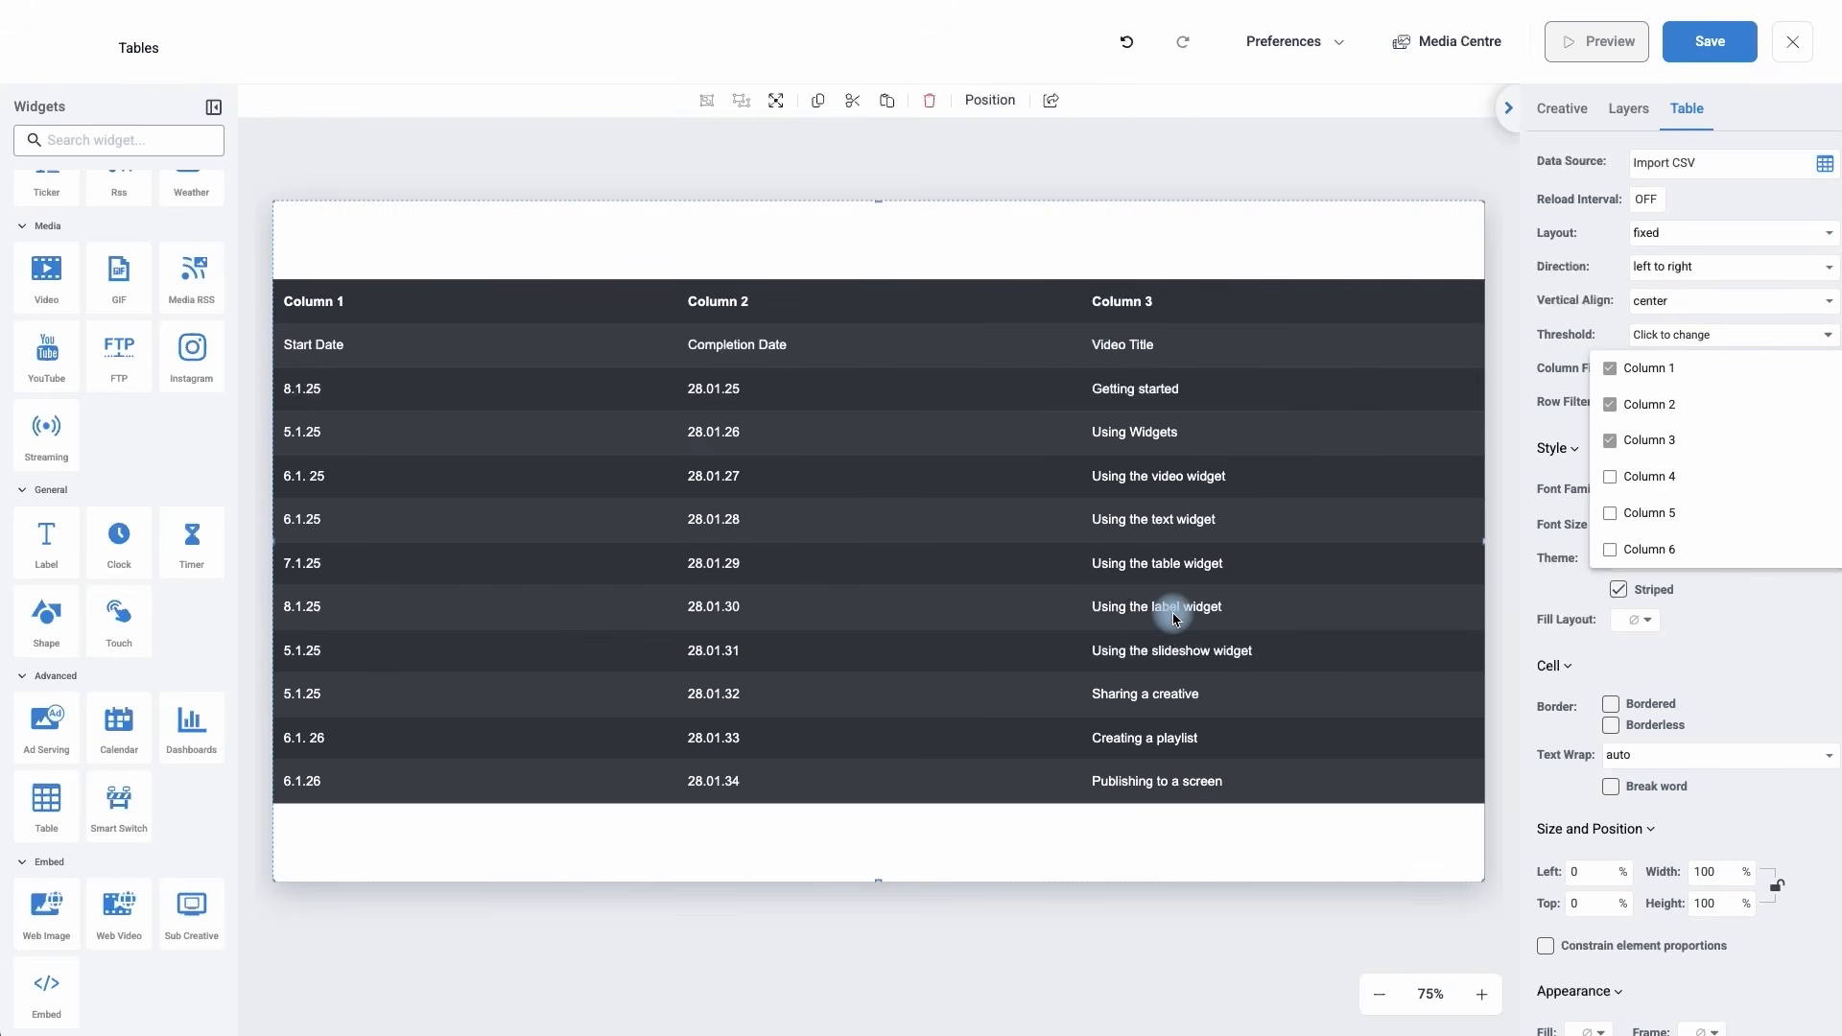
pyautogui.click(1579, 336)
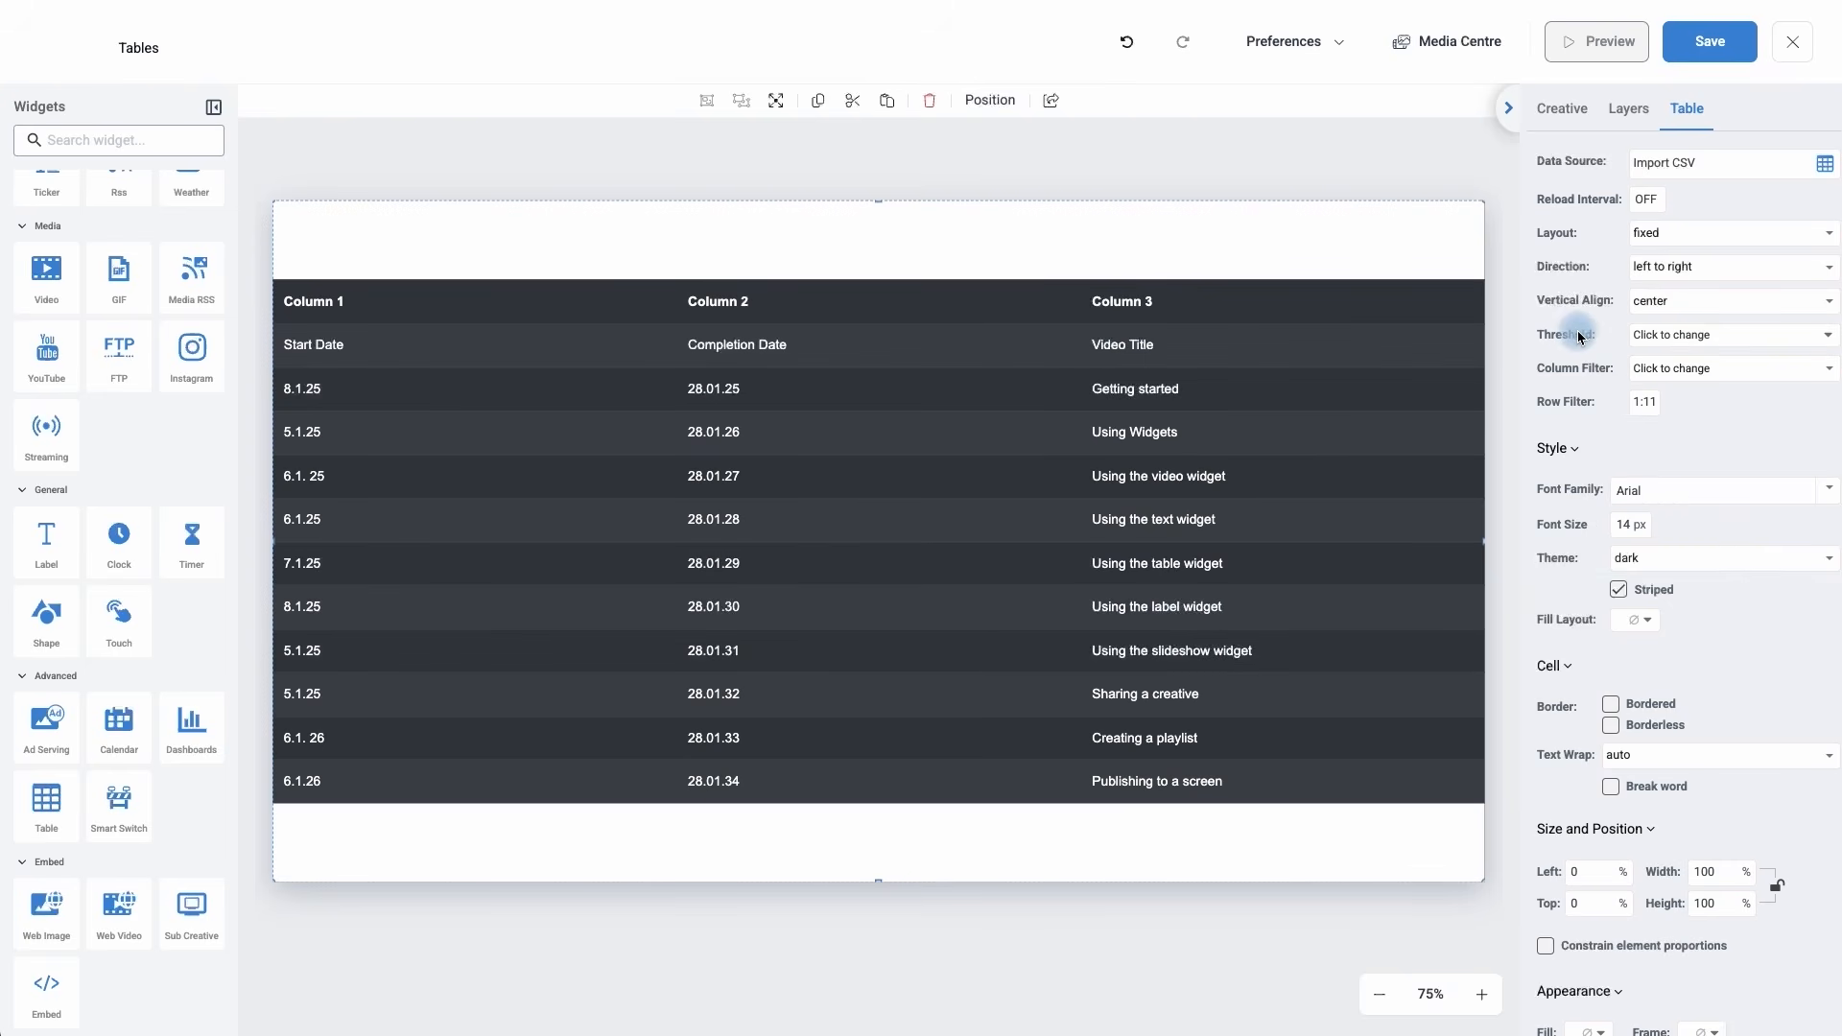
pyautogui.click(1648, 407)
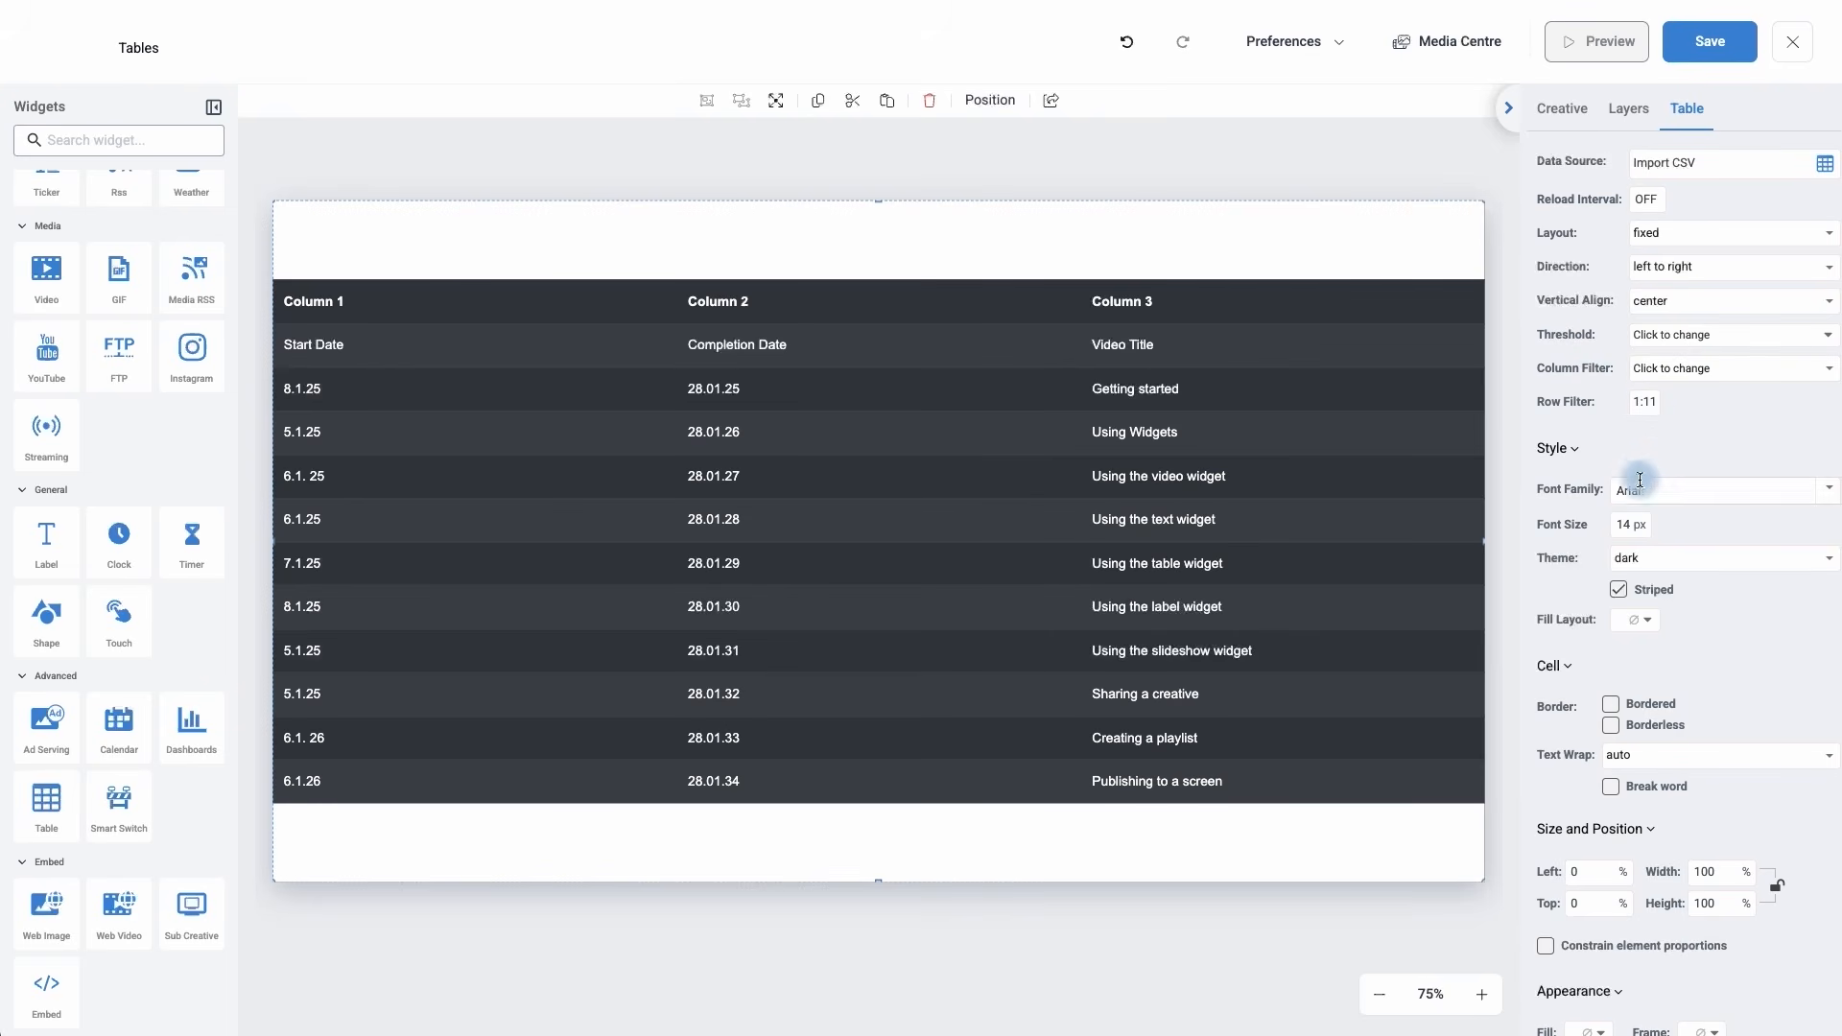
pyautogui.click(1010, 411)
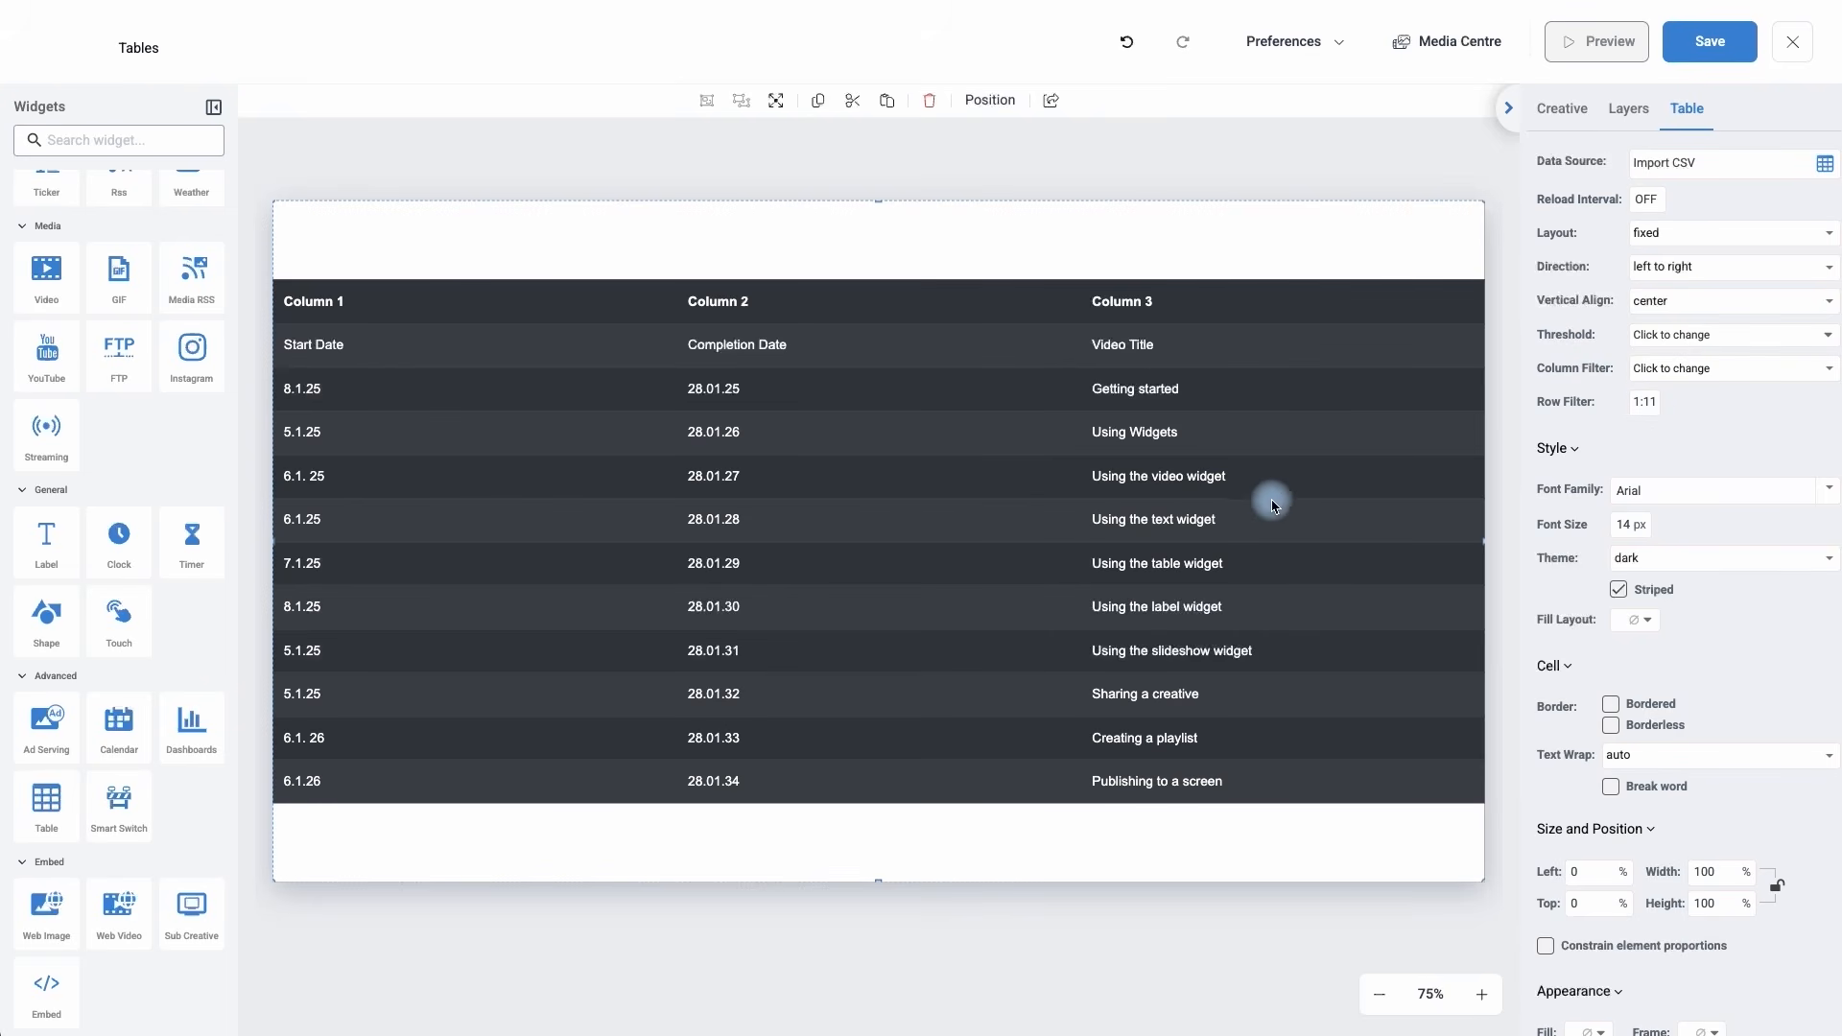
# - Set the table's font family to Roboto
pyautogui.click(1641, 489)
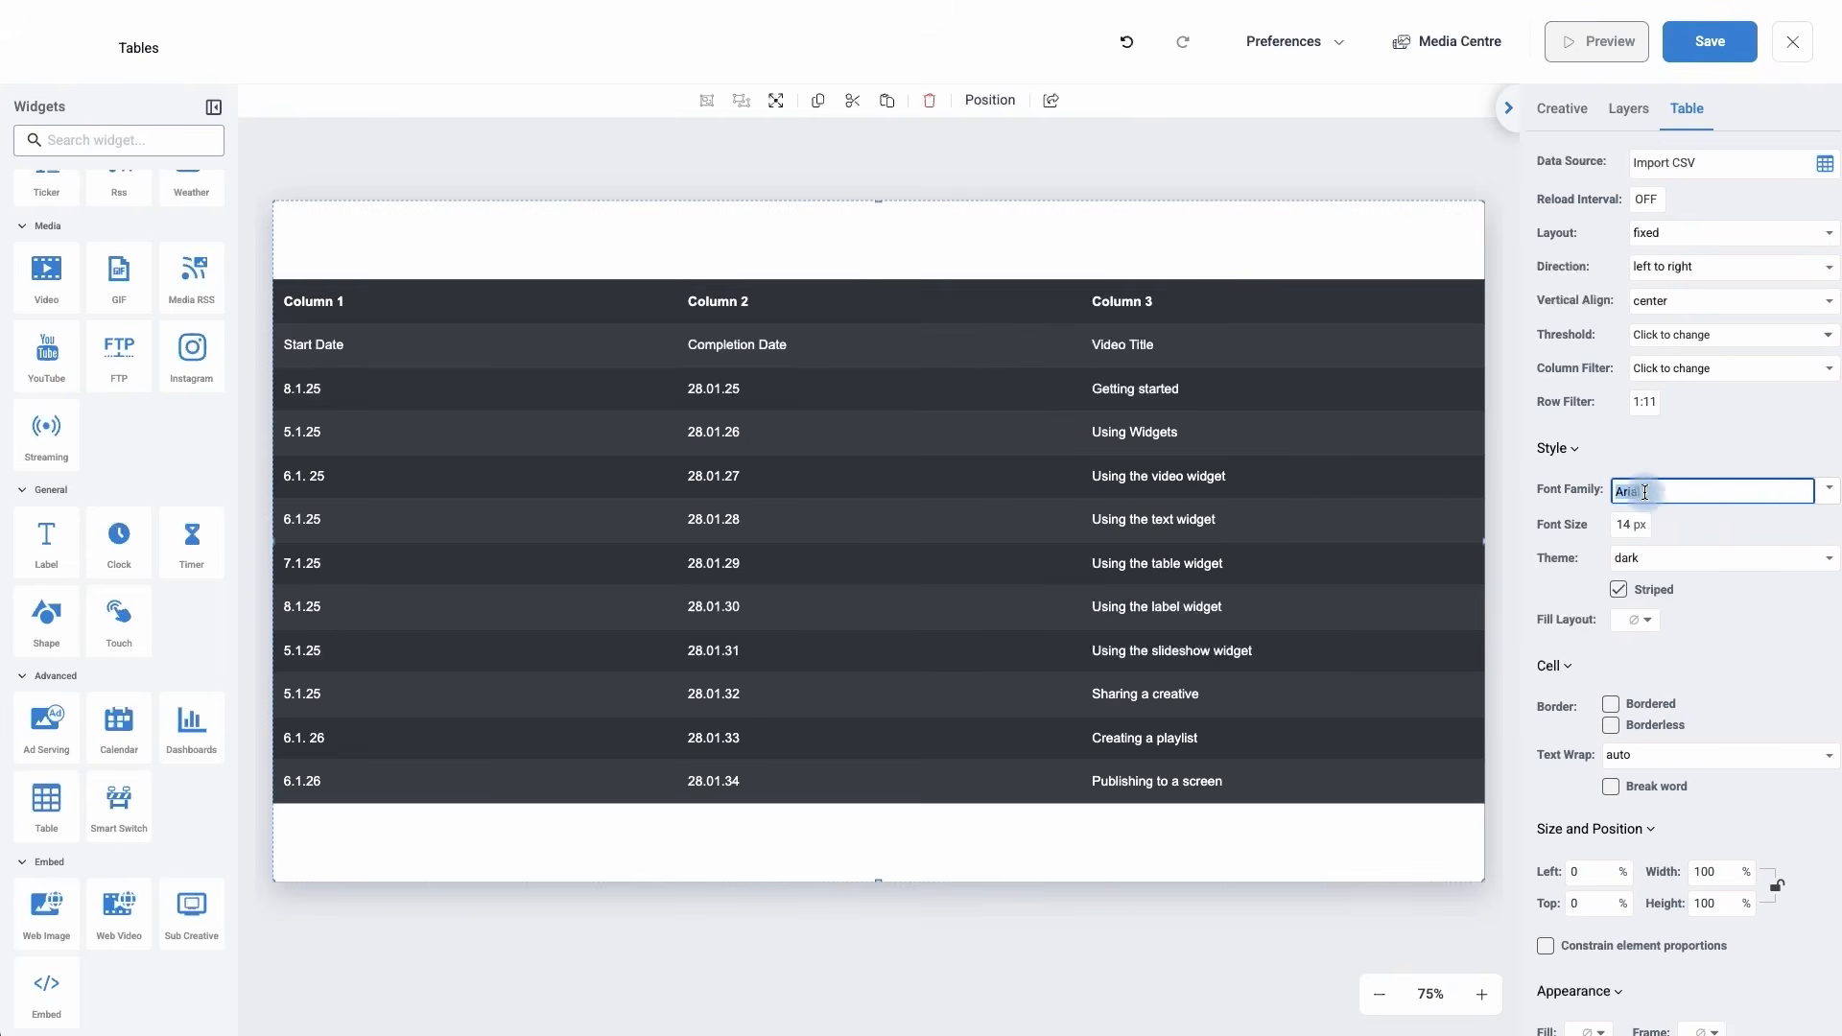
pyautogui.click(1832, 501)
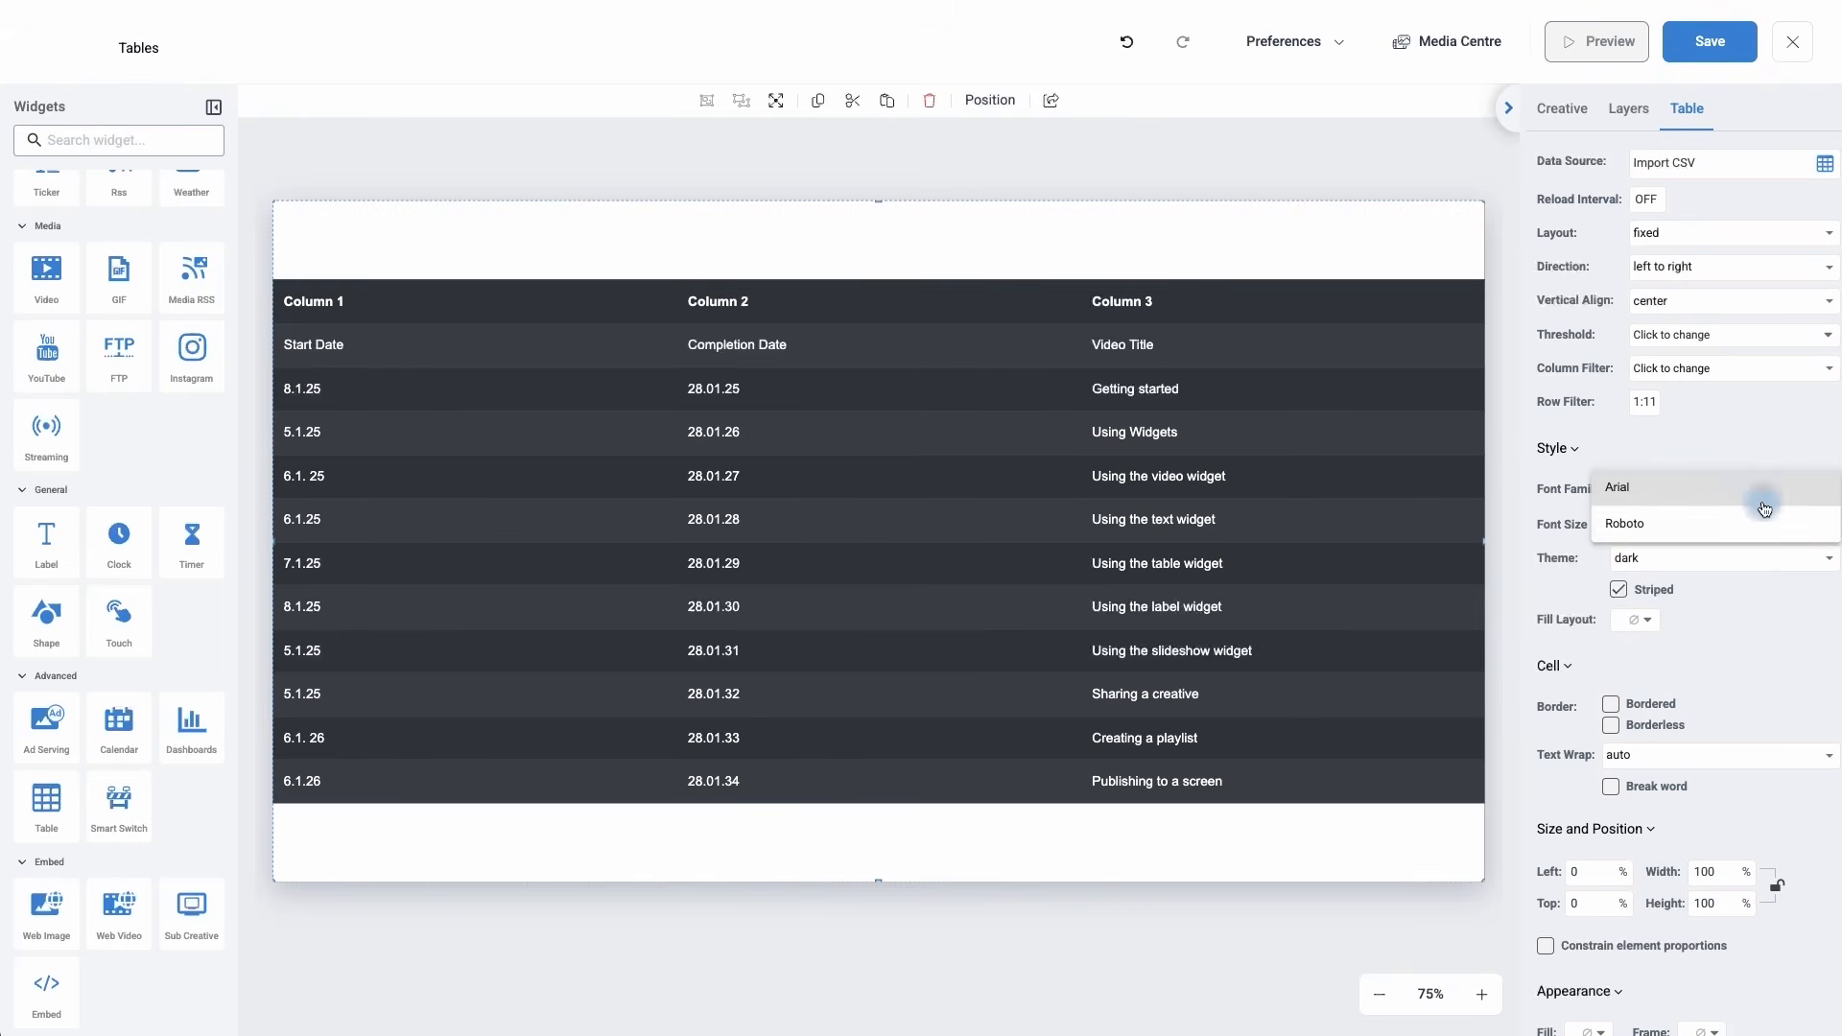
pyautogui.click(1608, 540)
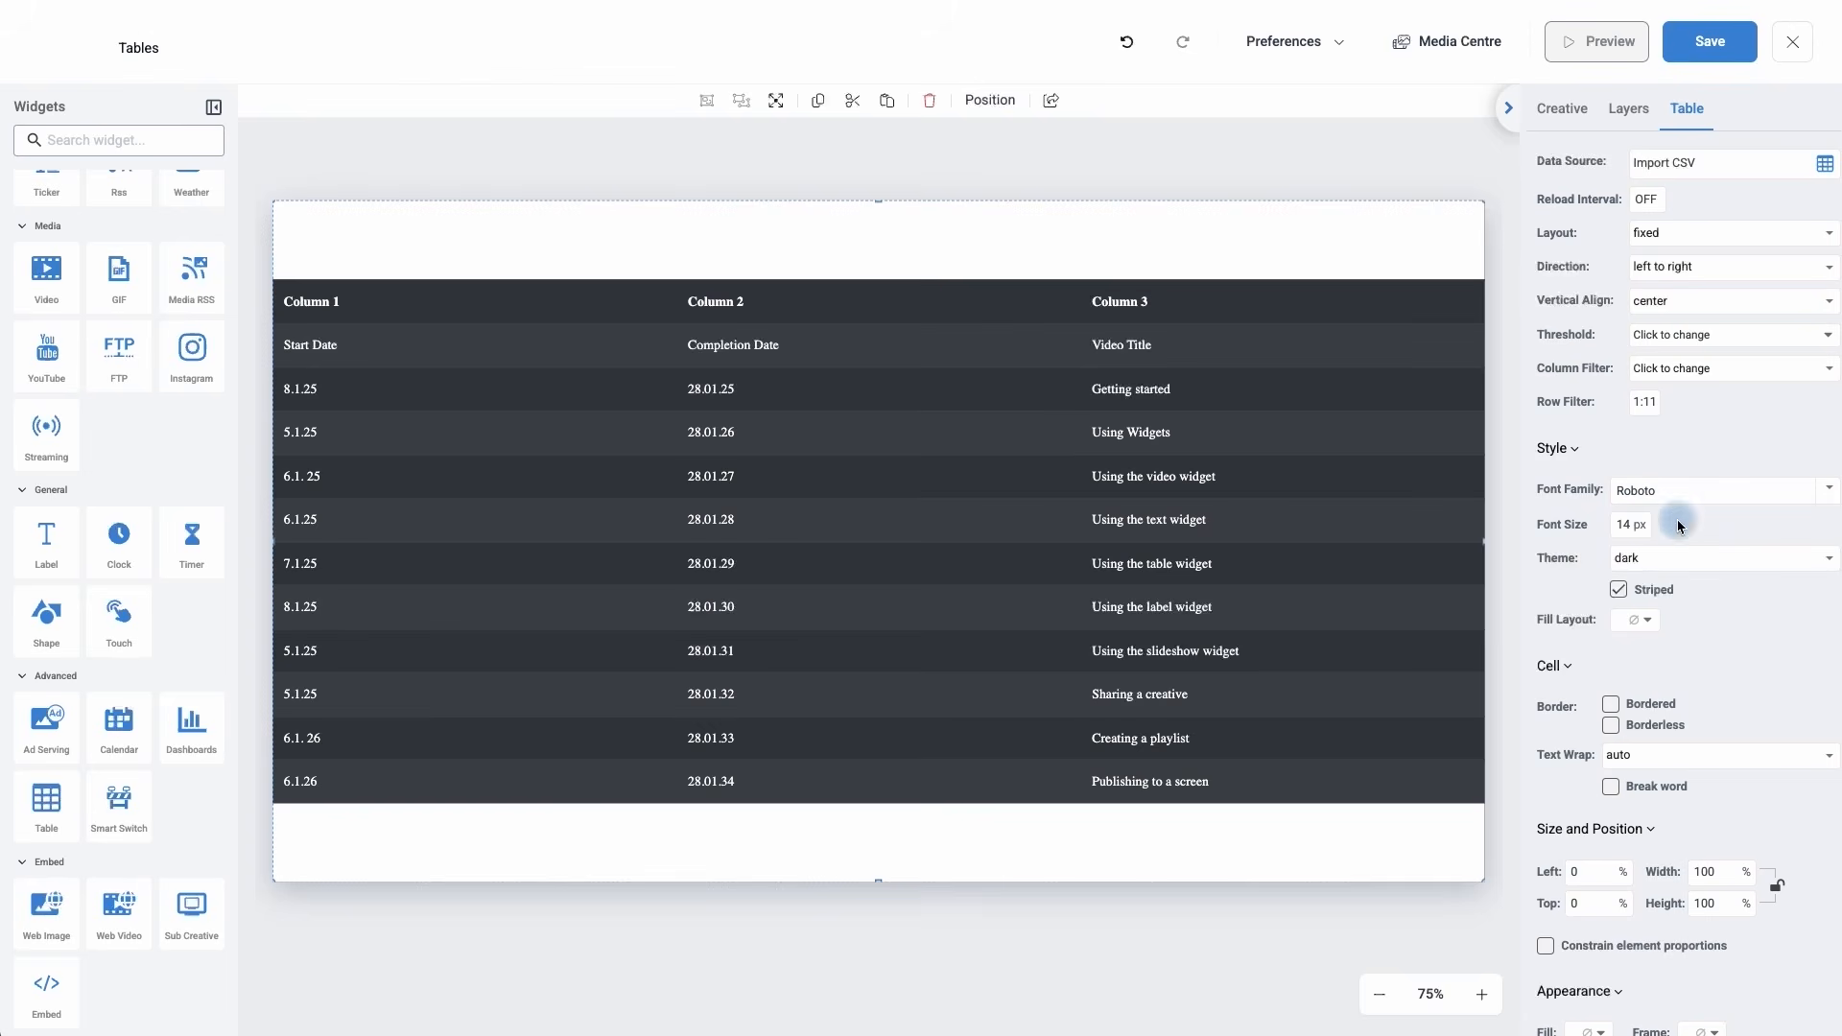
# - Set the table's font size to 24 px
pyautogui.doubleClick(1618, 526)
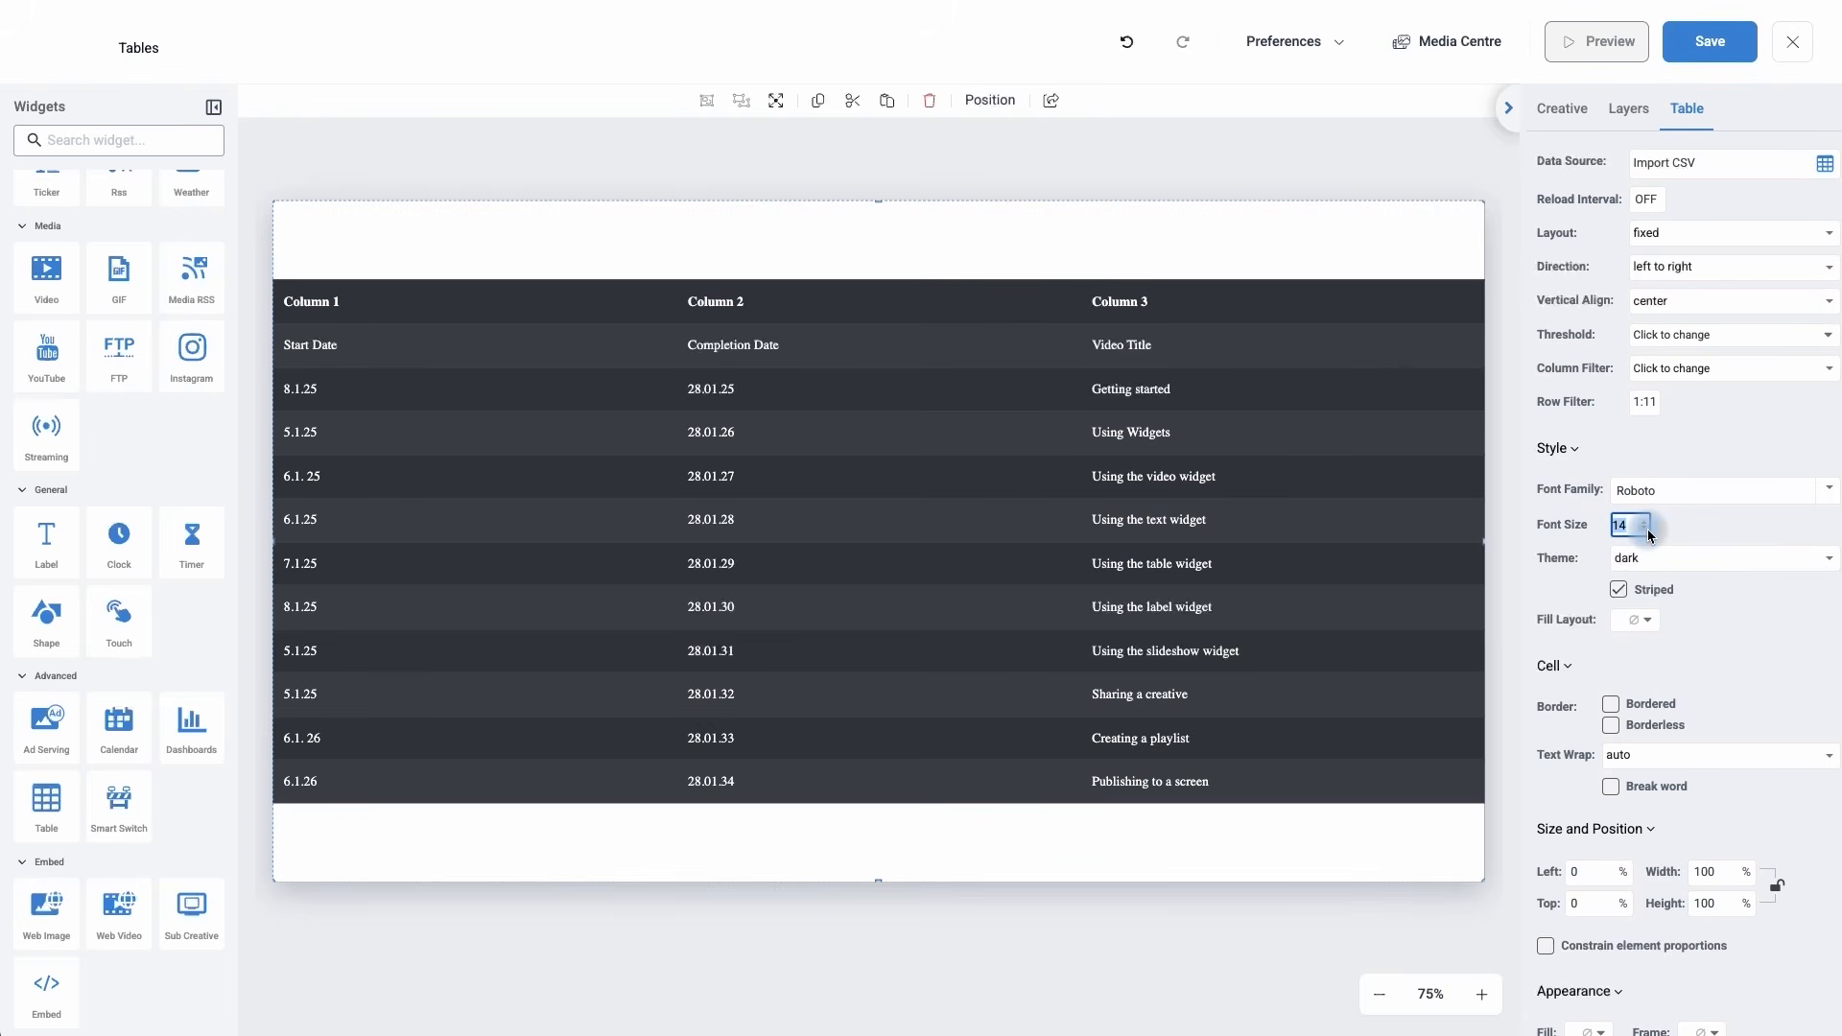
pyautogui.click(1721, 526)
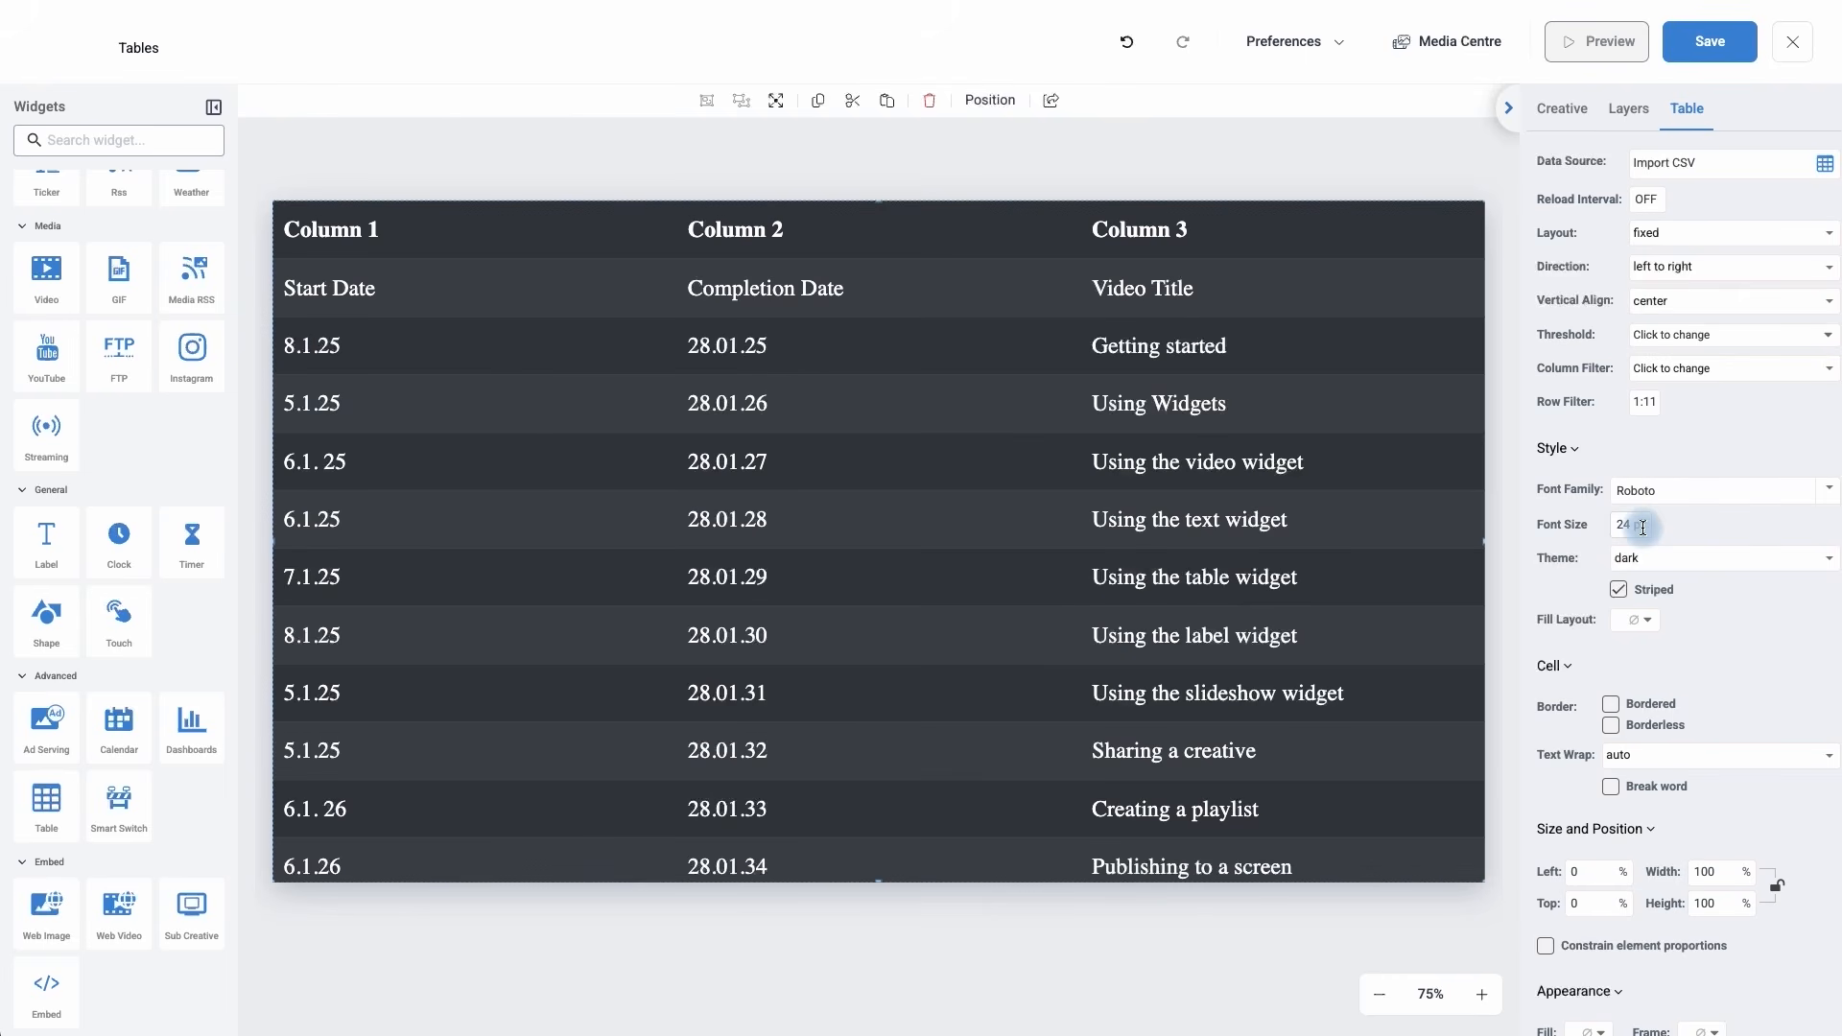
# - Try the light theme on the table and return it to the dark theme
pyautogui.click(1643, 564)
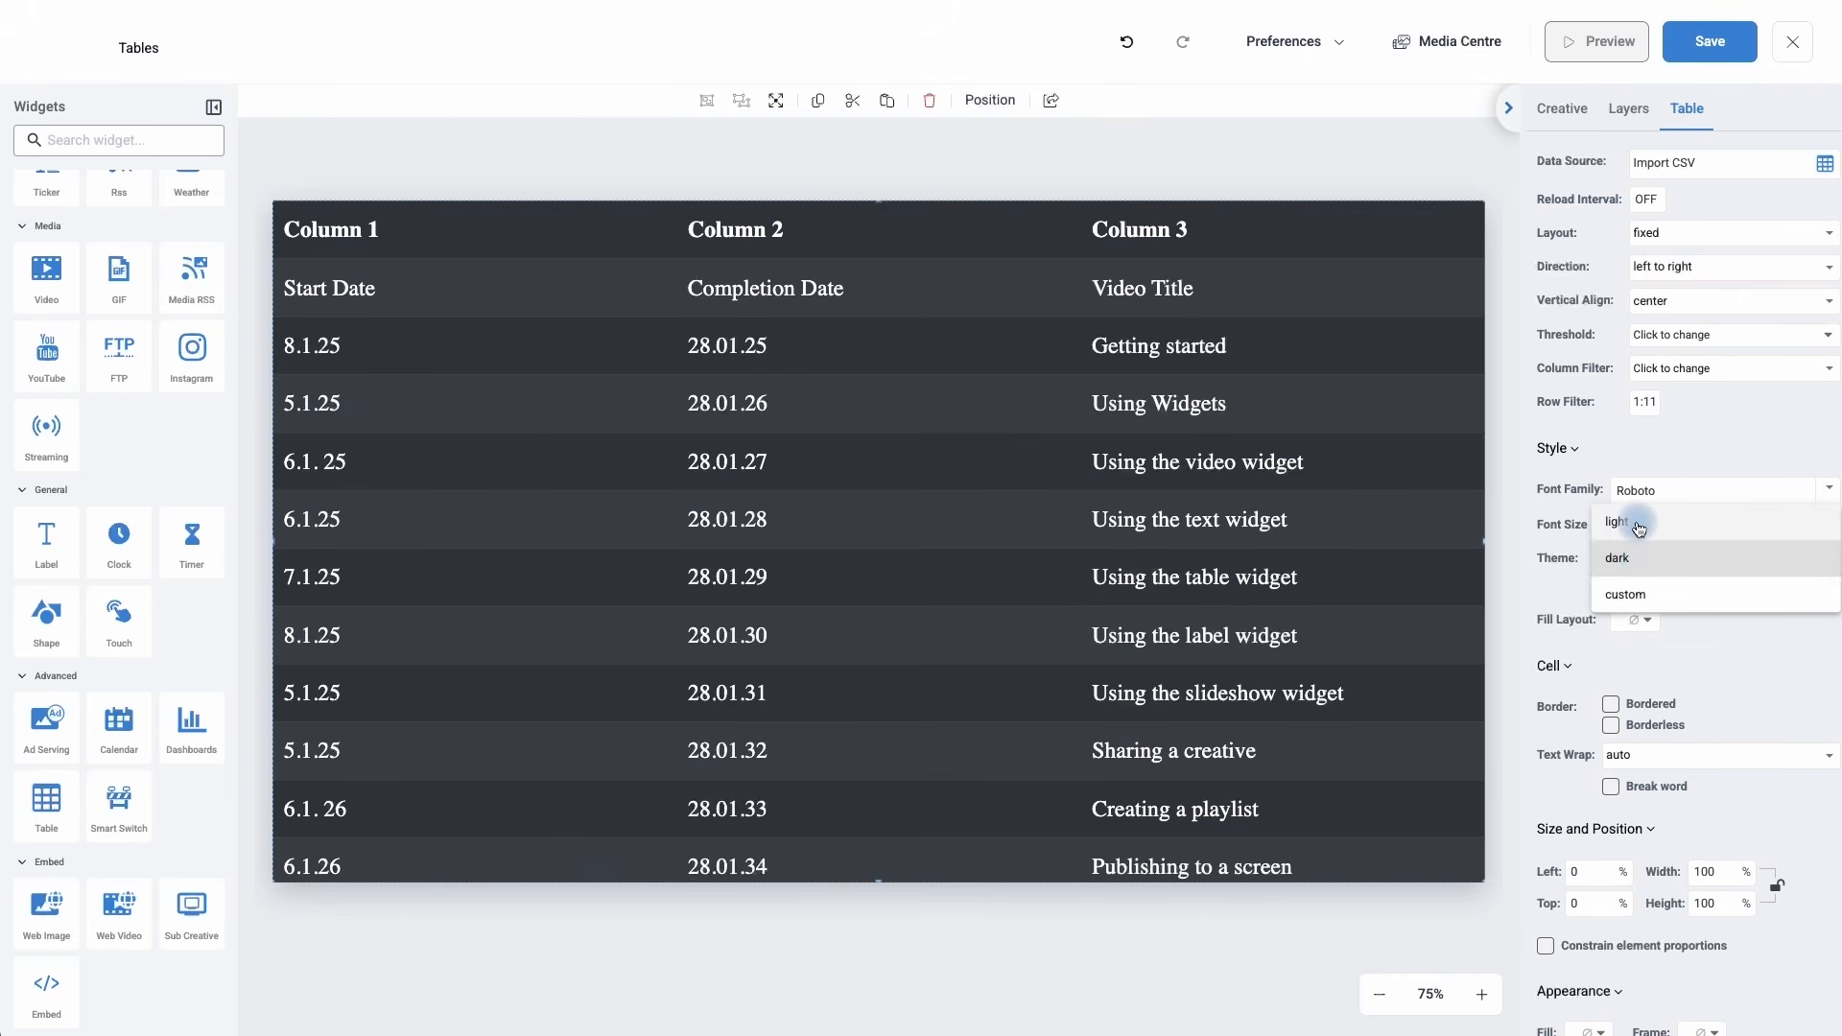
pyautogui.click(1632, 523)
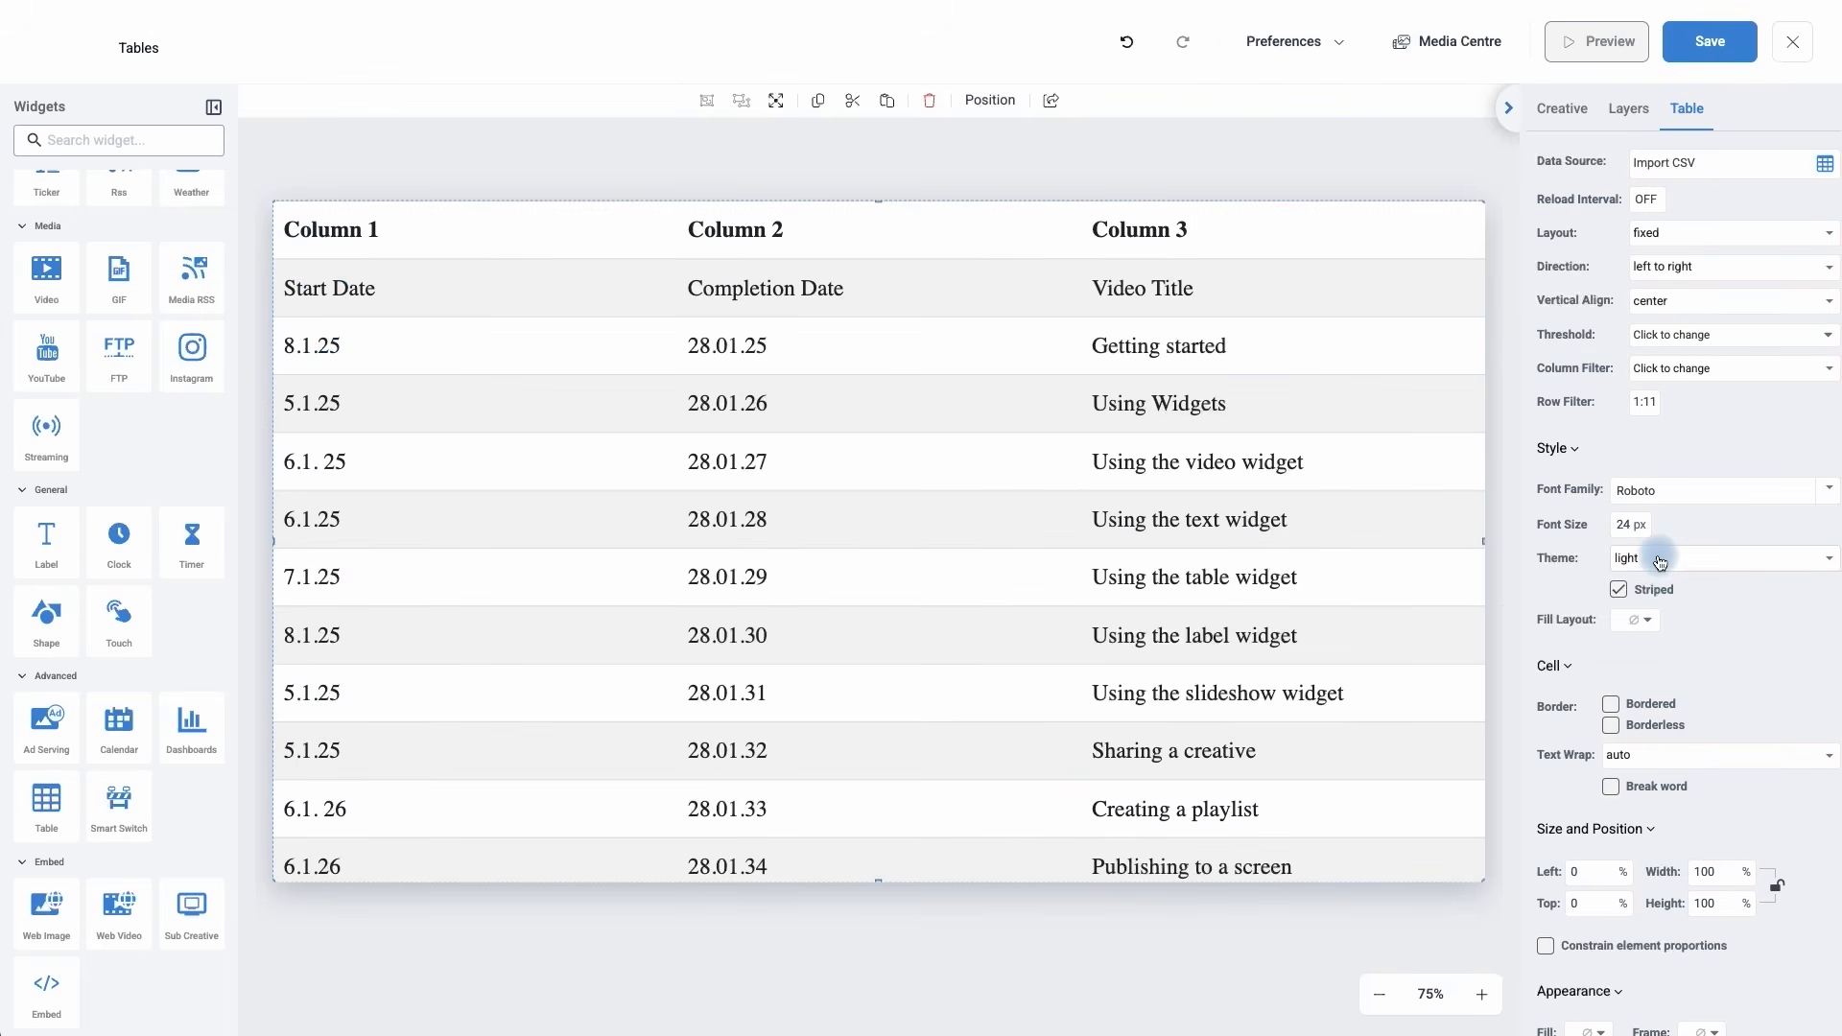
pyautogui.click(1659, 557)
pyautogui.click(1638, 595)
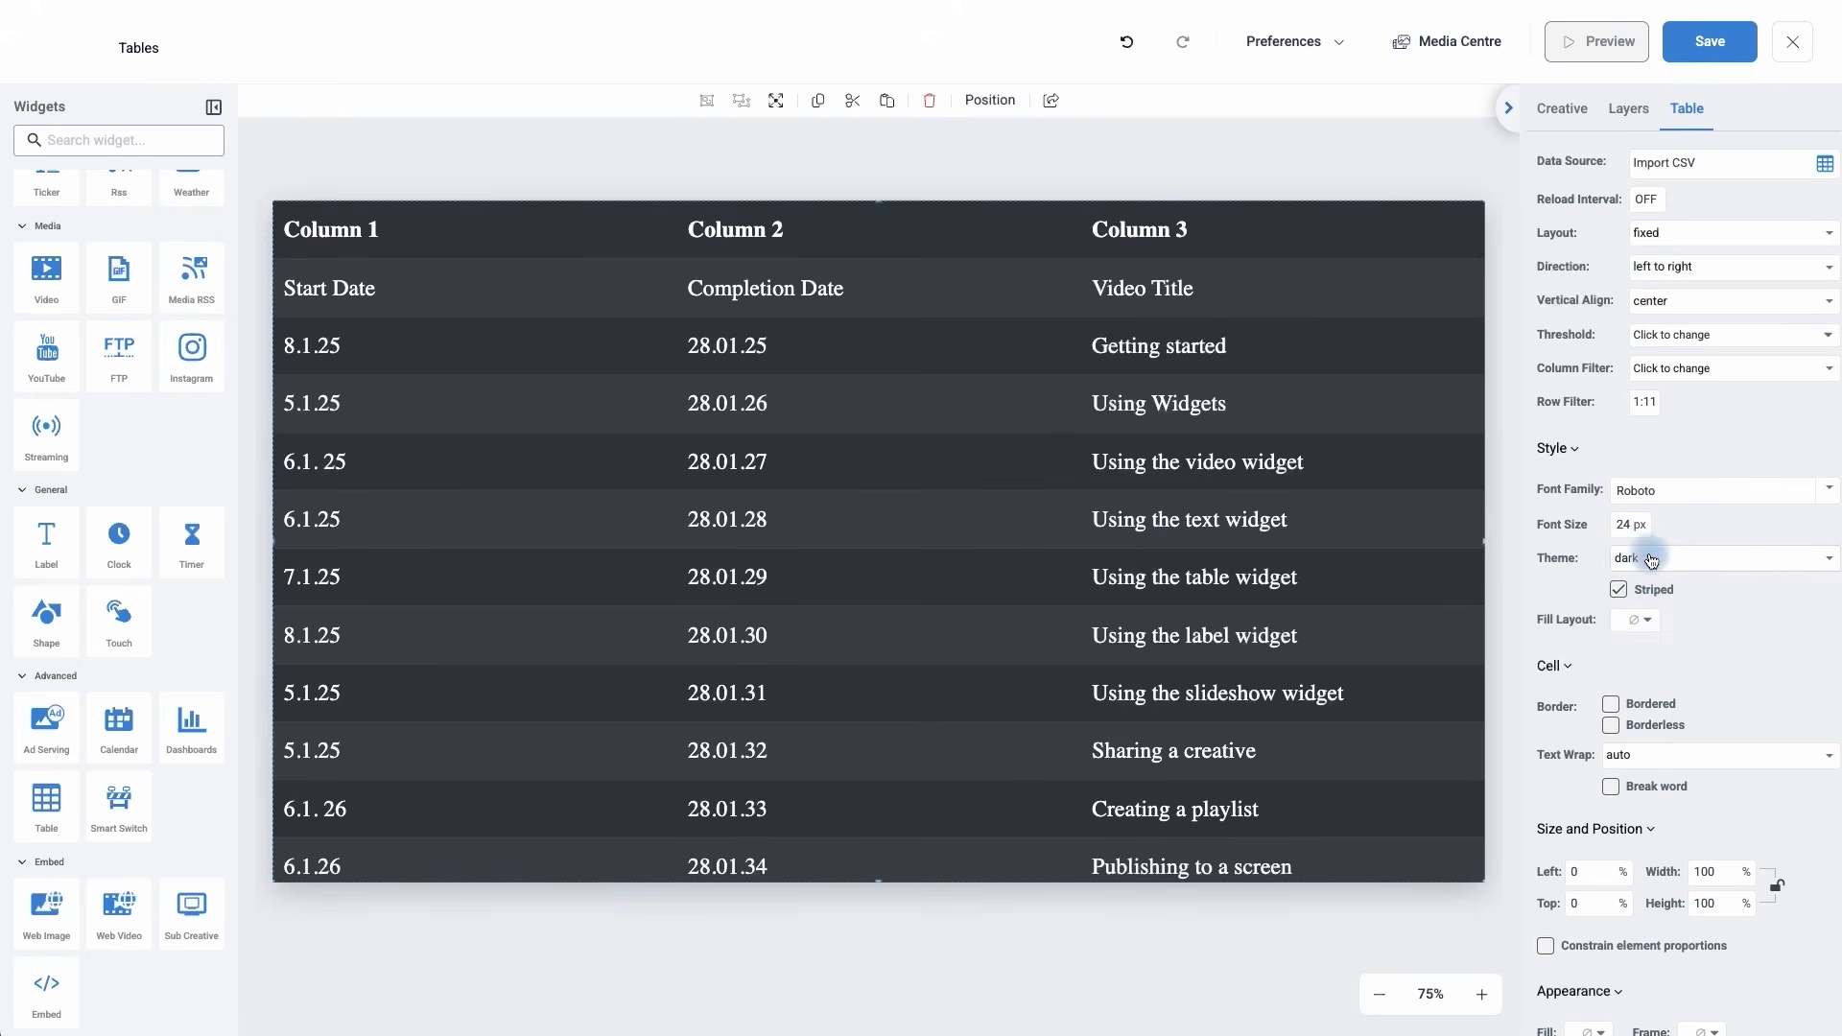
# - Set the table's fill layout color to 99ff99 at 100 opacity and enable the Bordered option for its cells
pyautogui.click(1647, 624)
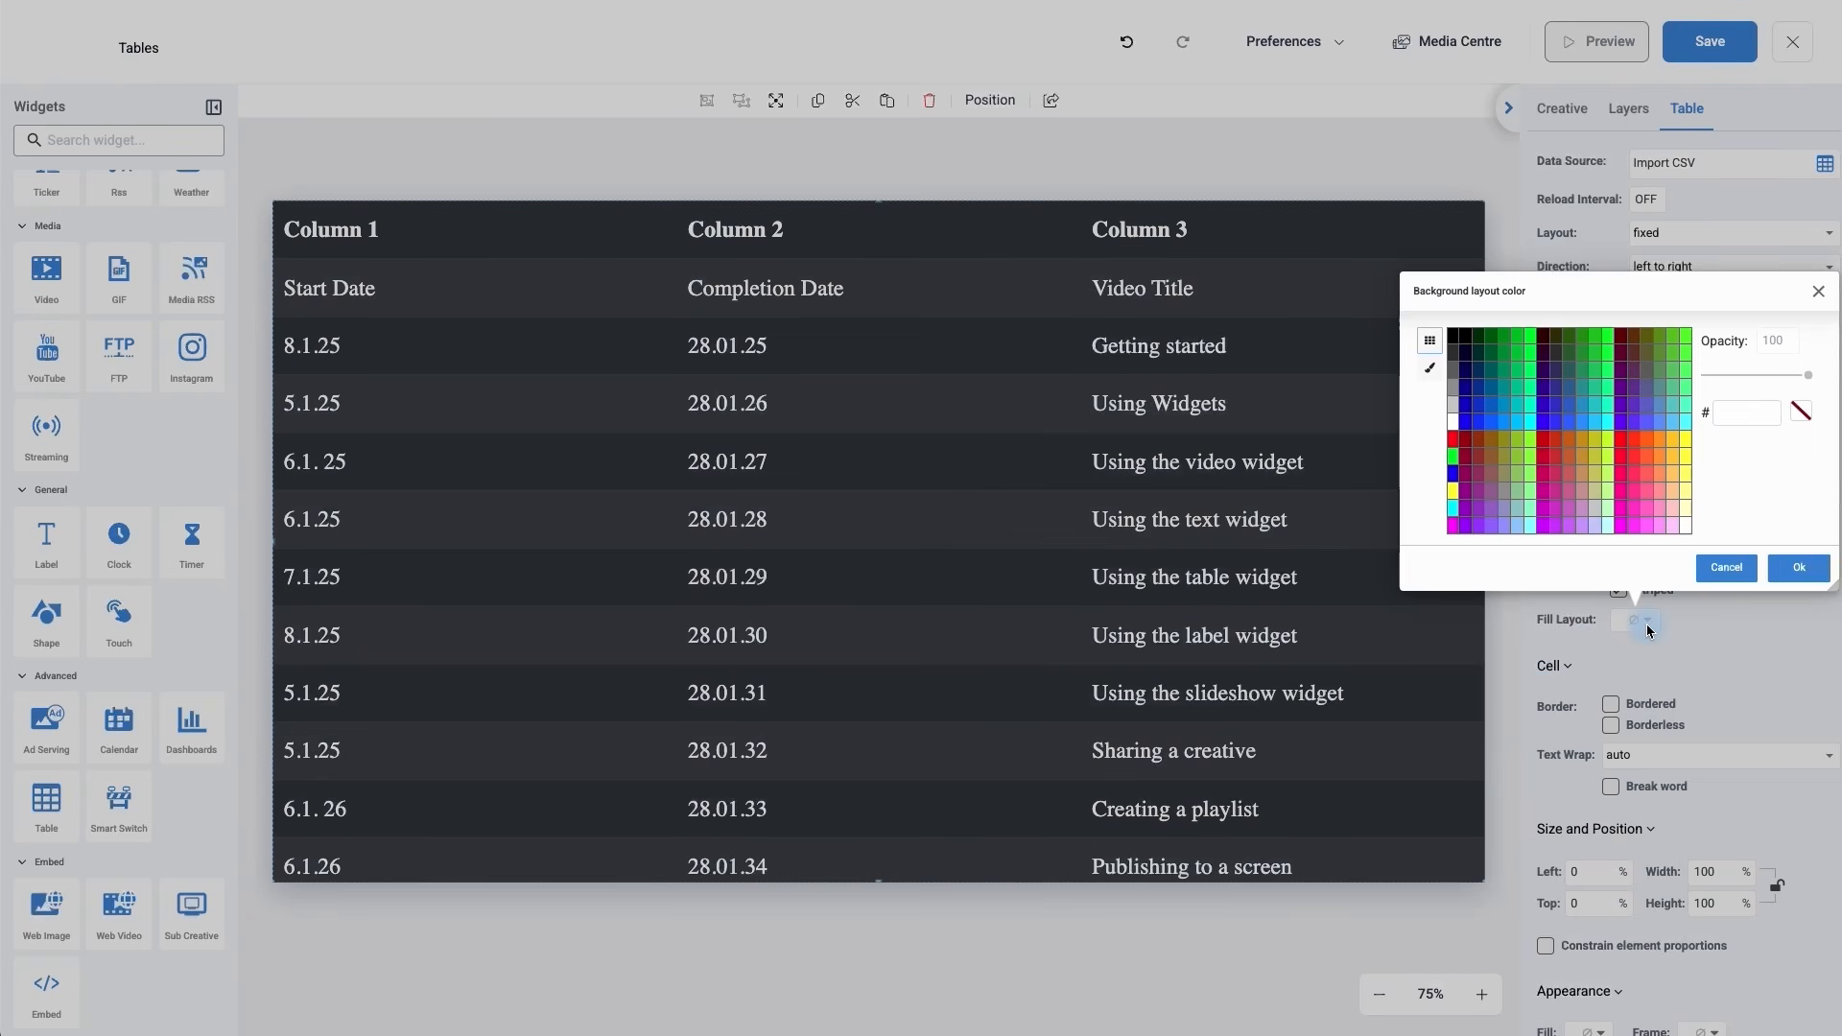
pyautogui.click(1530, 491)
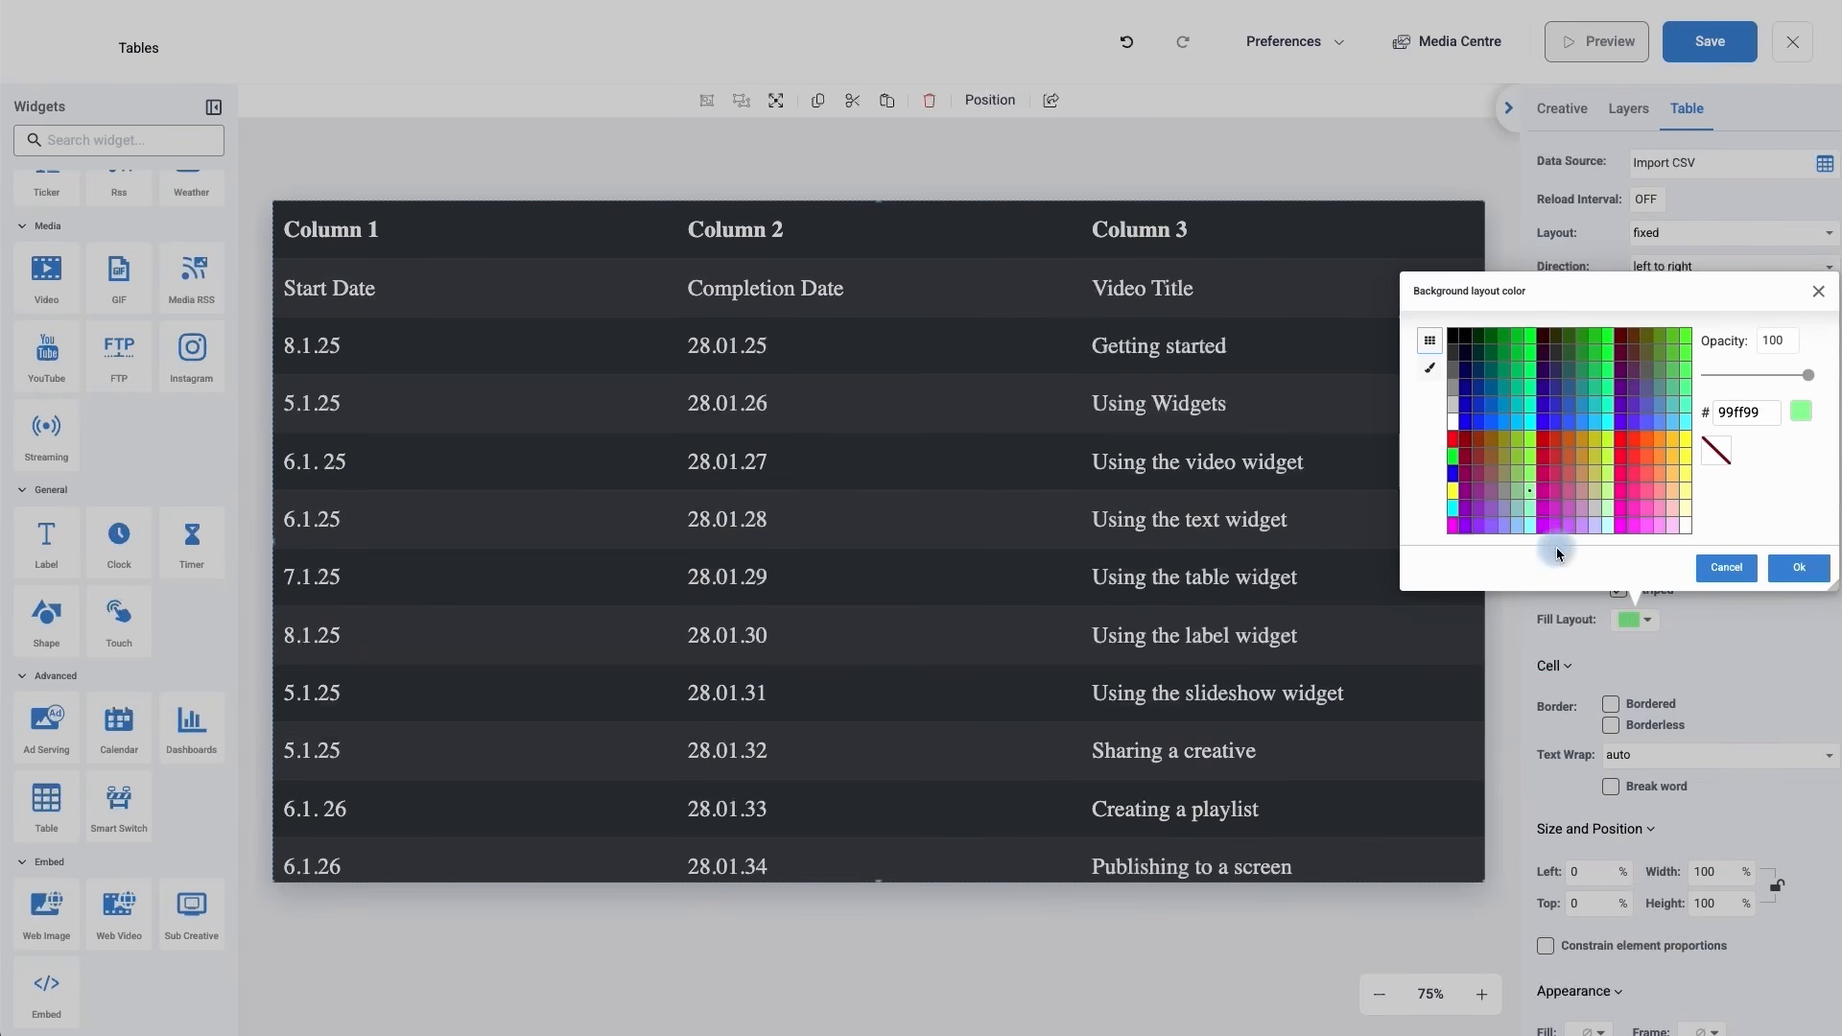
pyautogui.click(1798, 568)
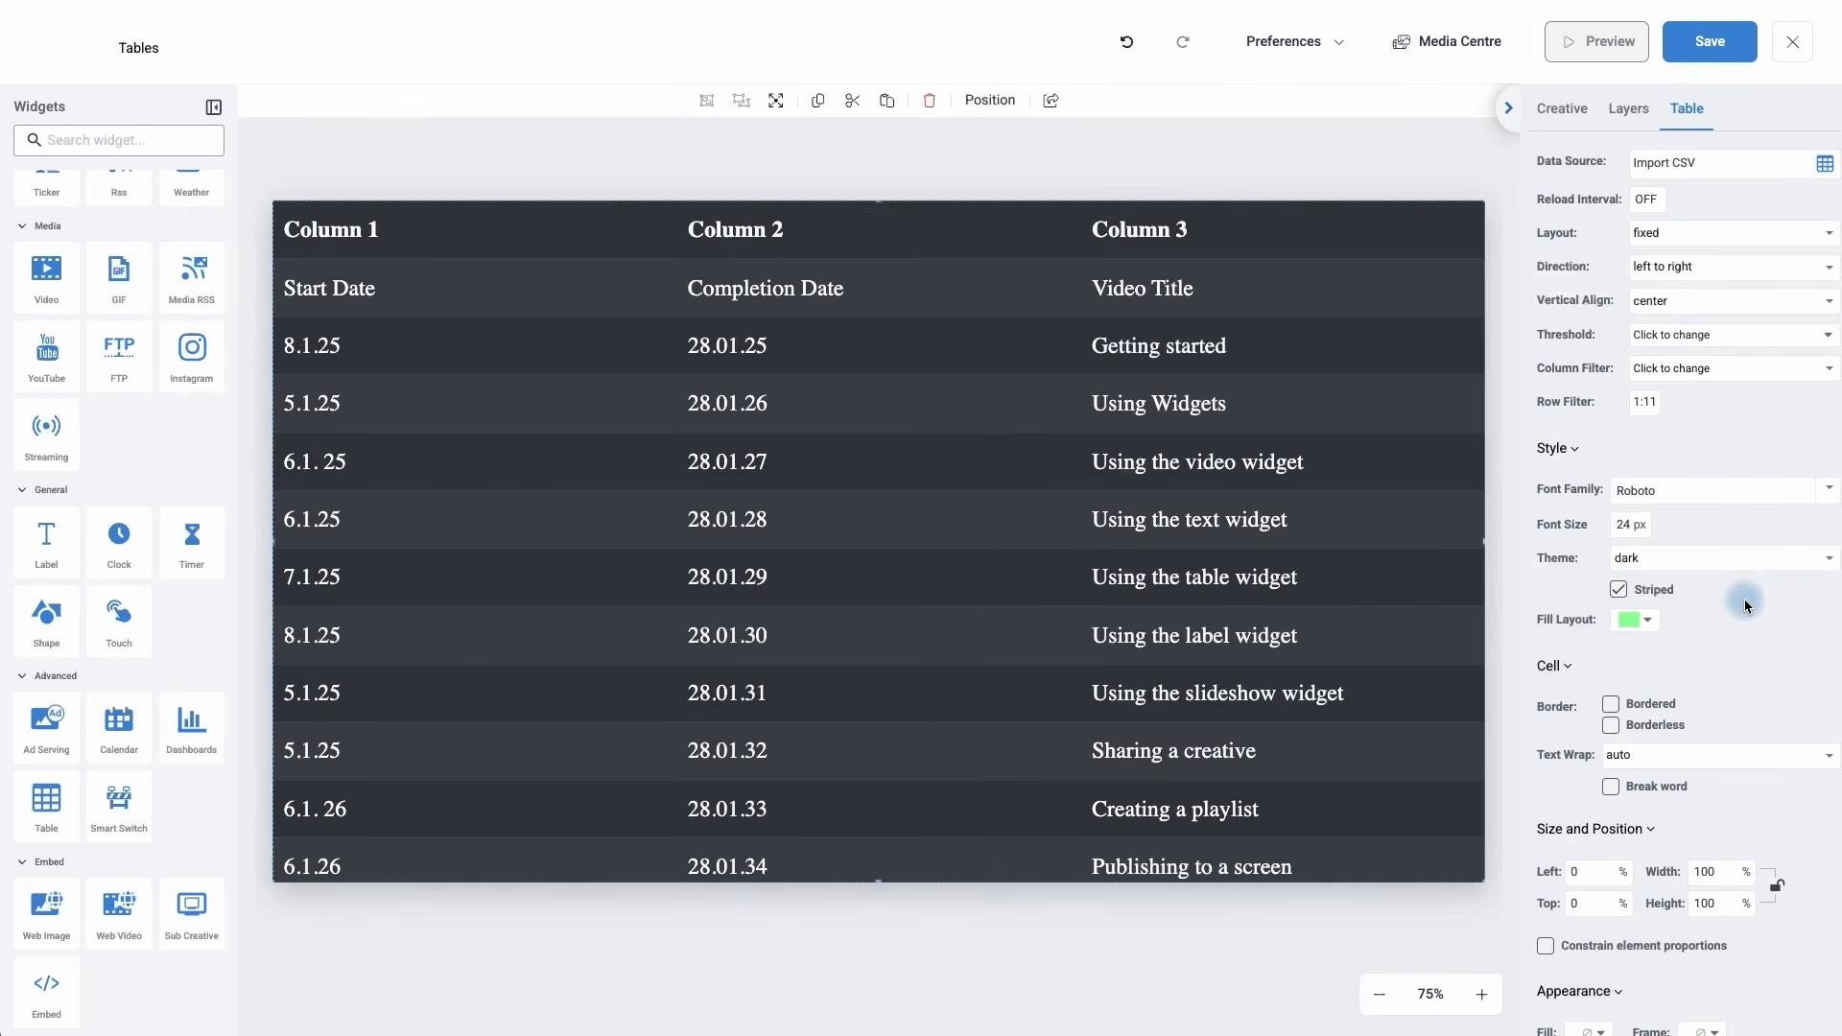
pyautogui.scroll(-1, 1674, 614)
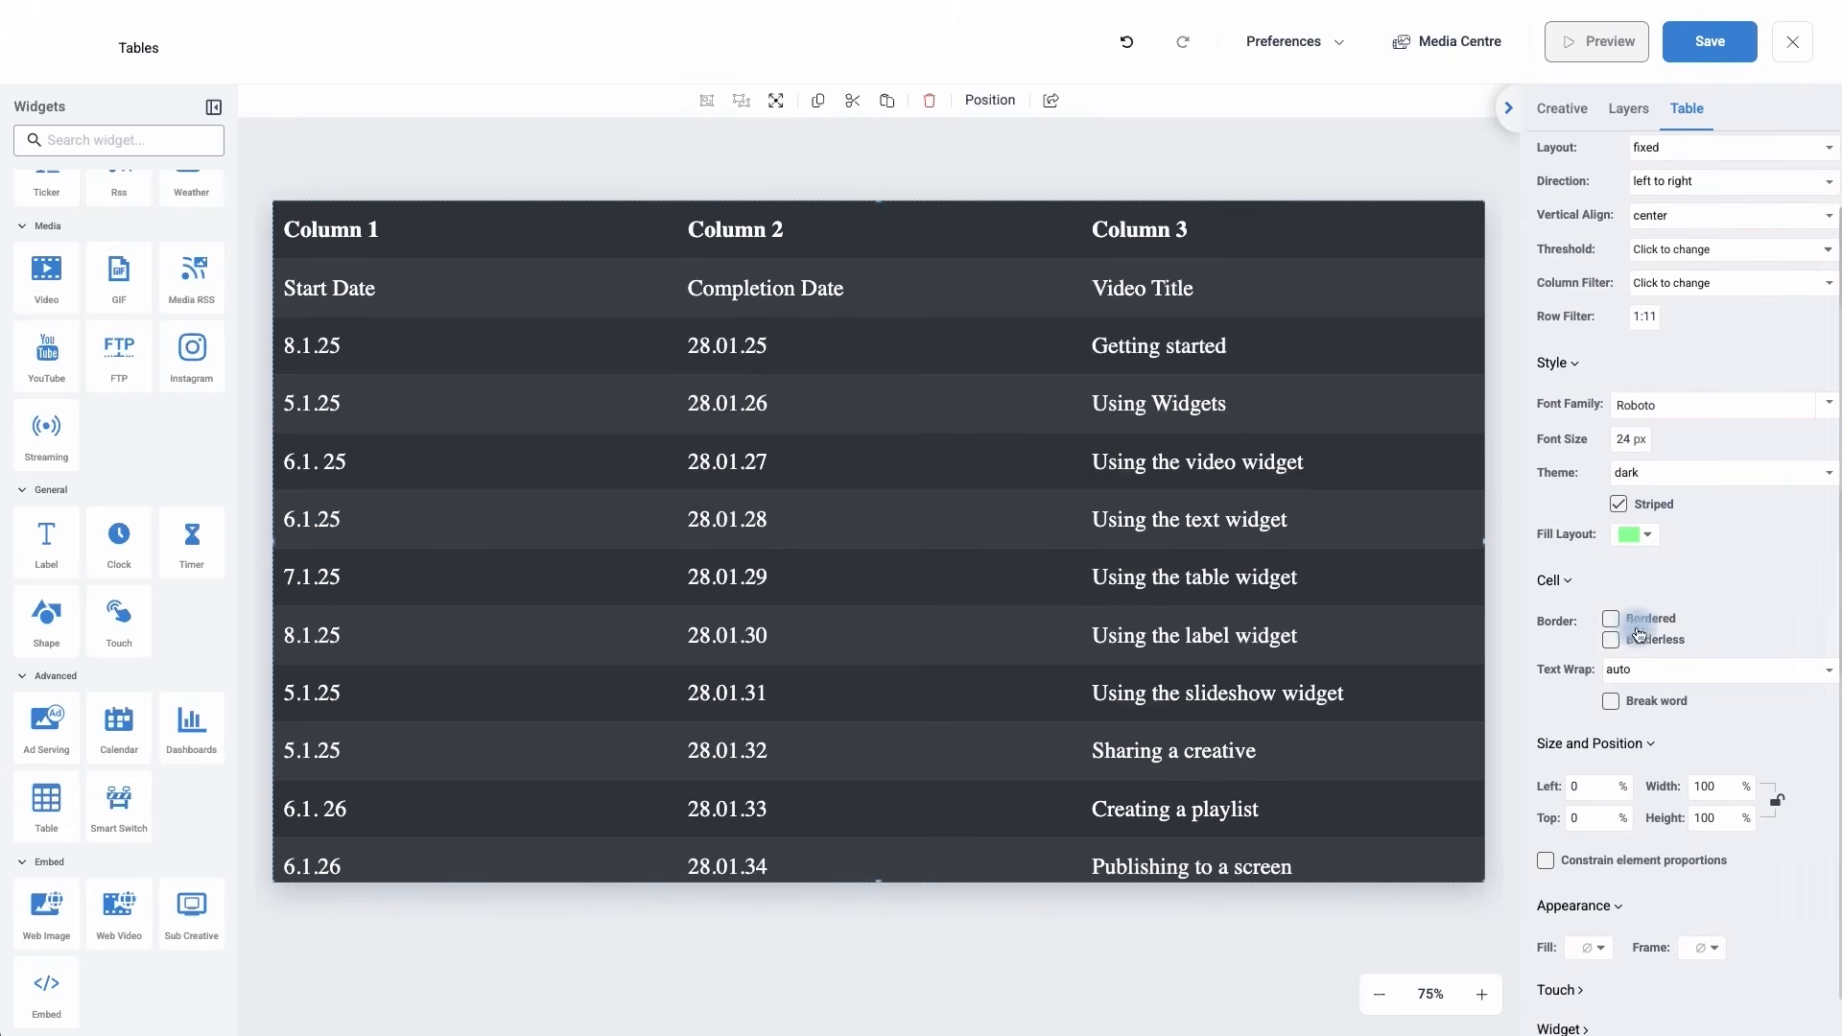
pyautogui.click(1611, 619)
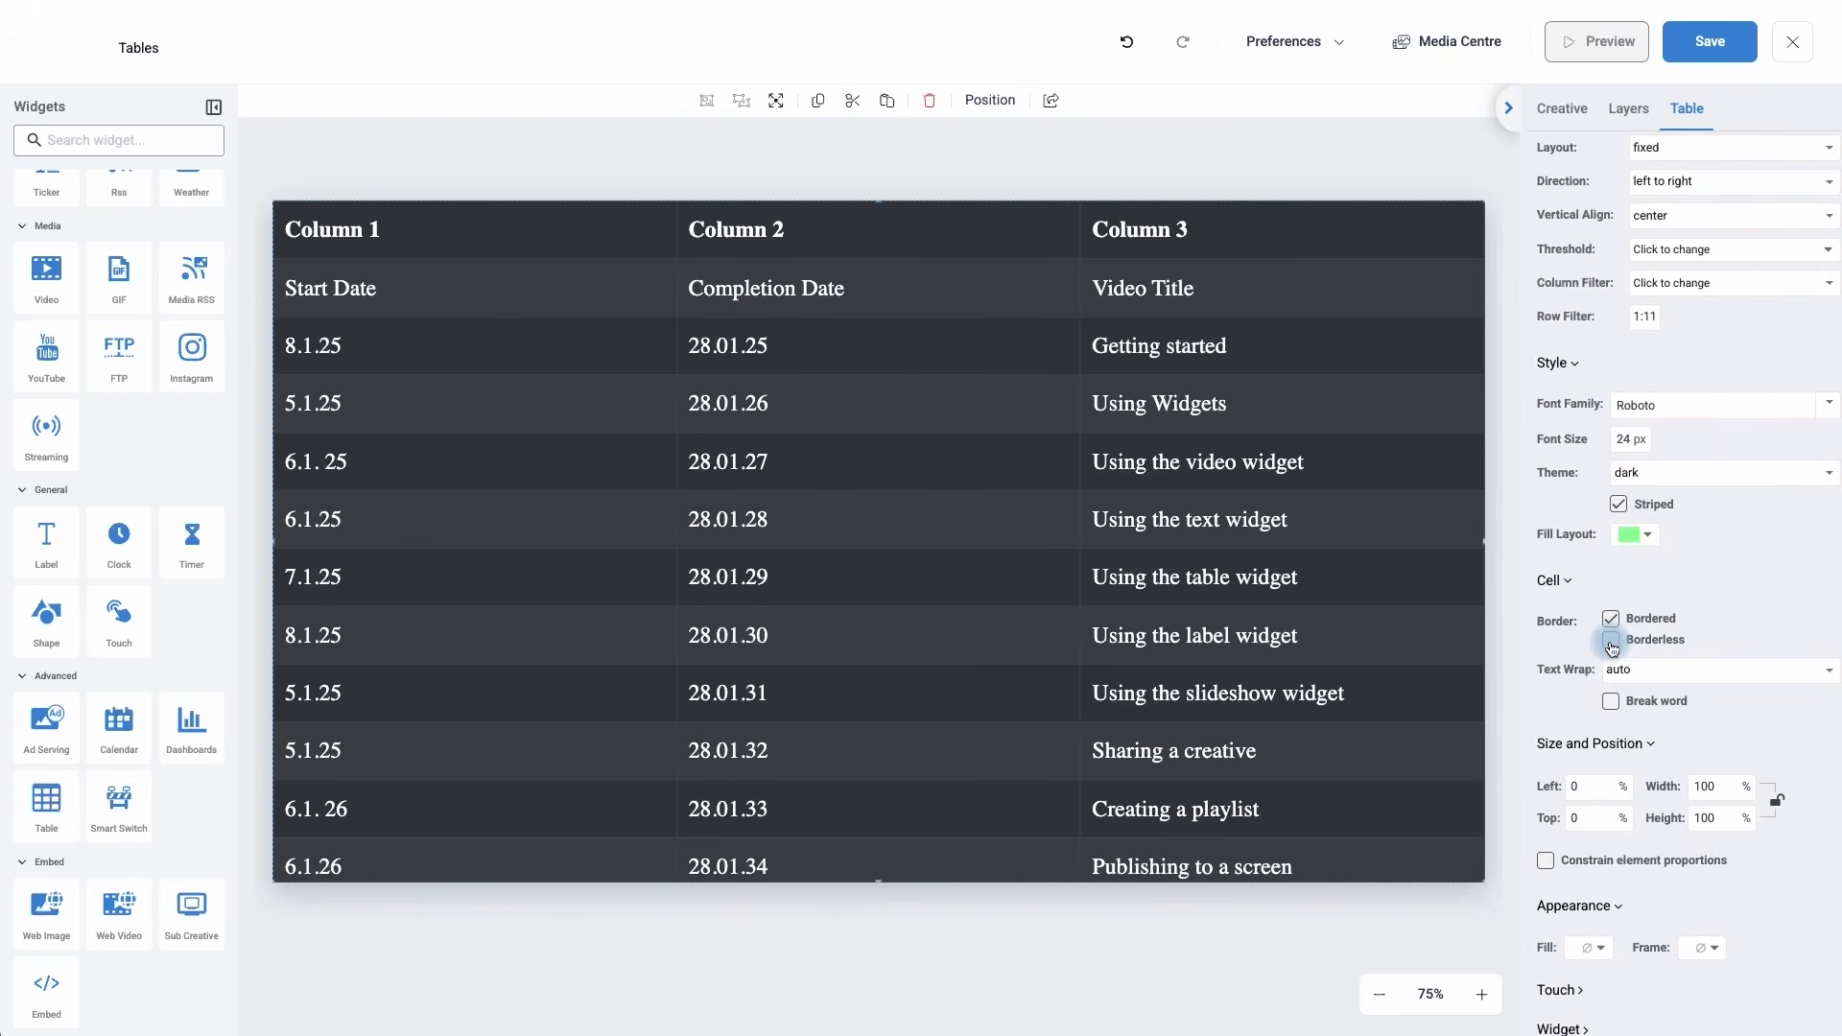
# - Try the truncate text wrap option on the table cells and return it to auto
pyautogui.click(1643, 675)
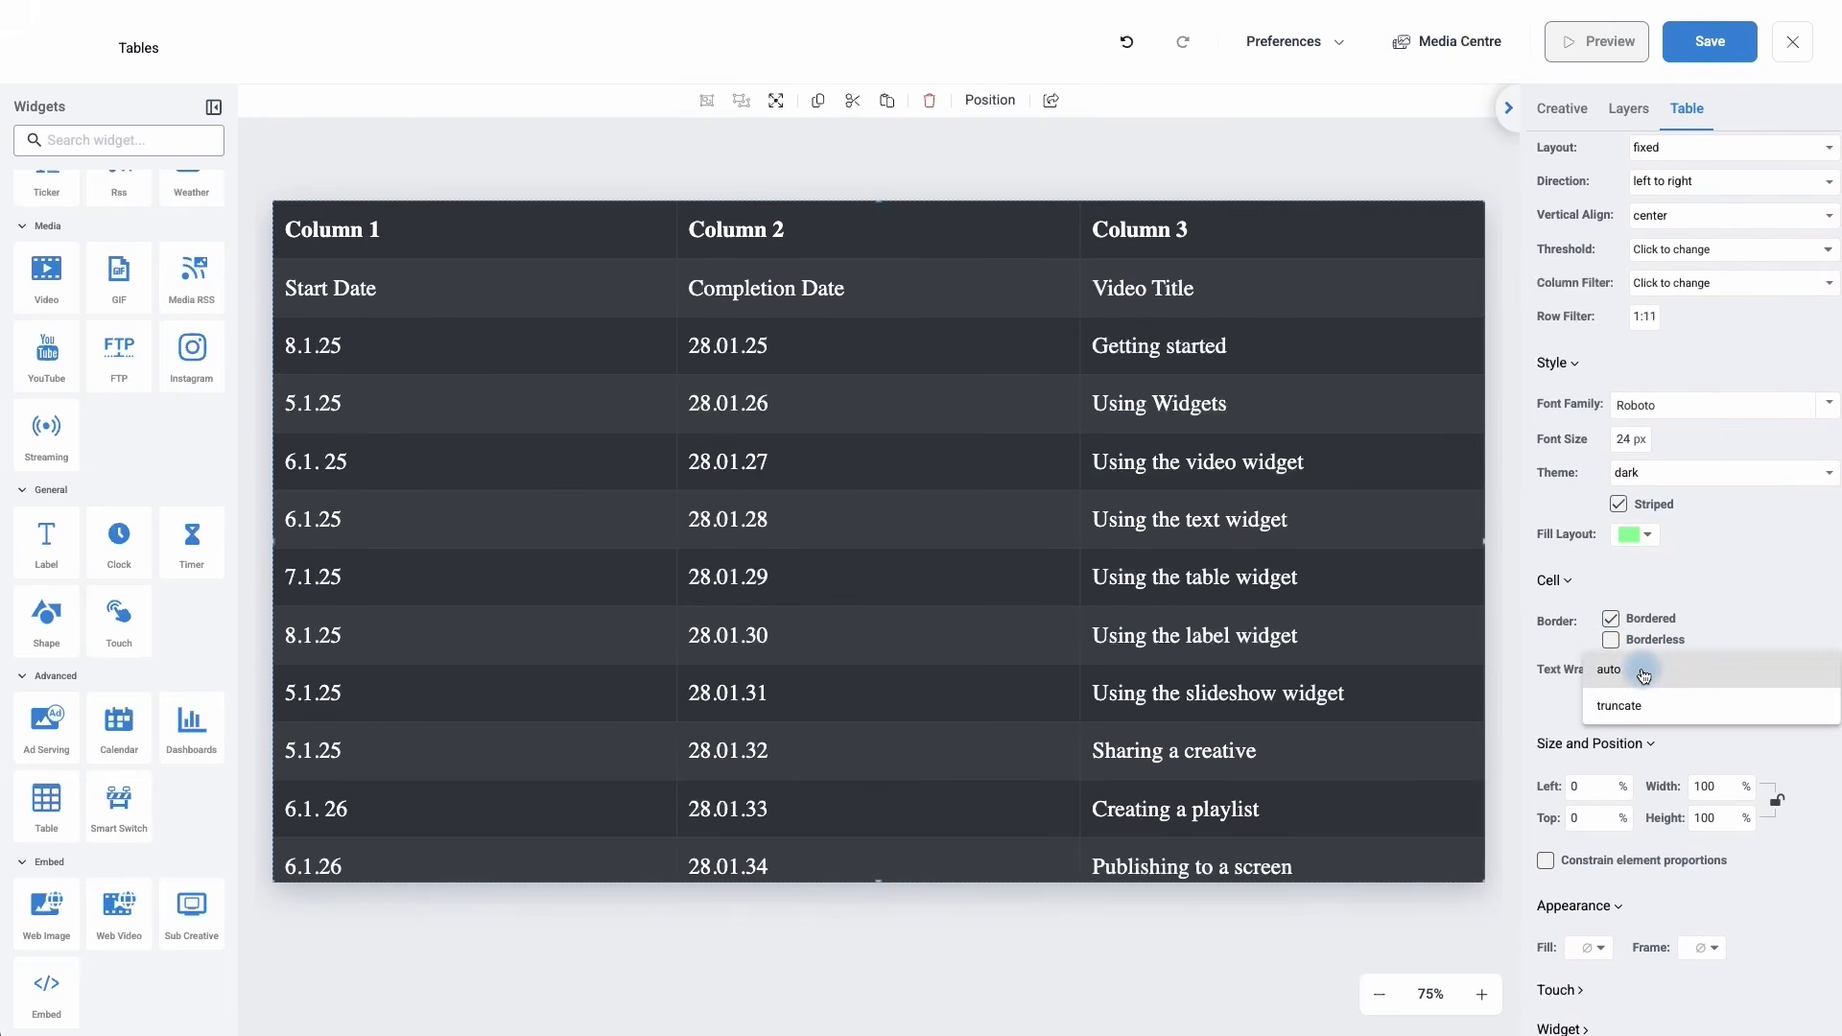
pyautogui.click(1642, 703)
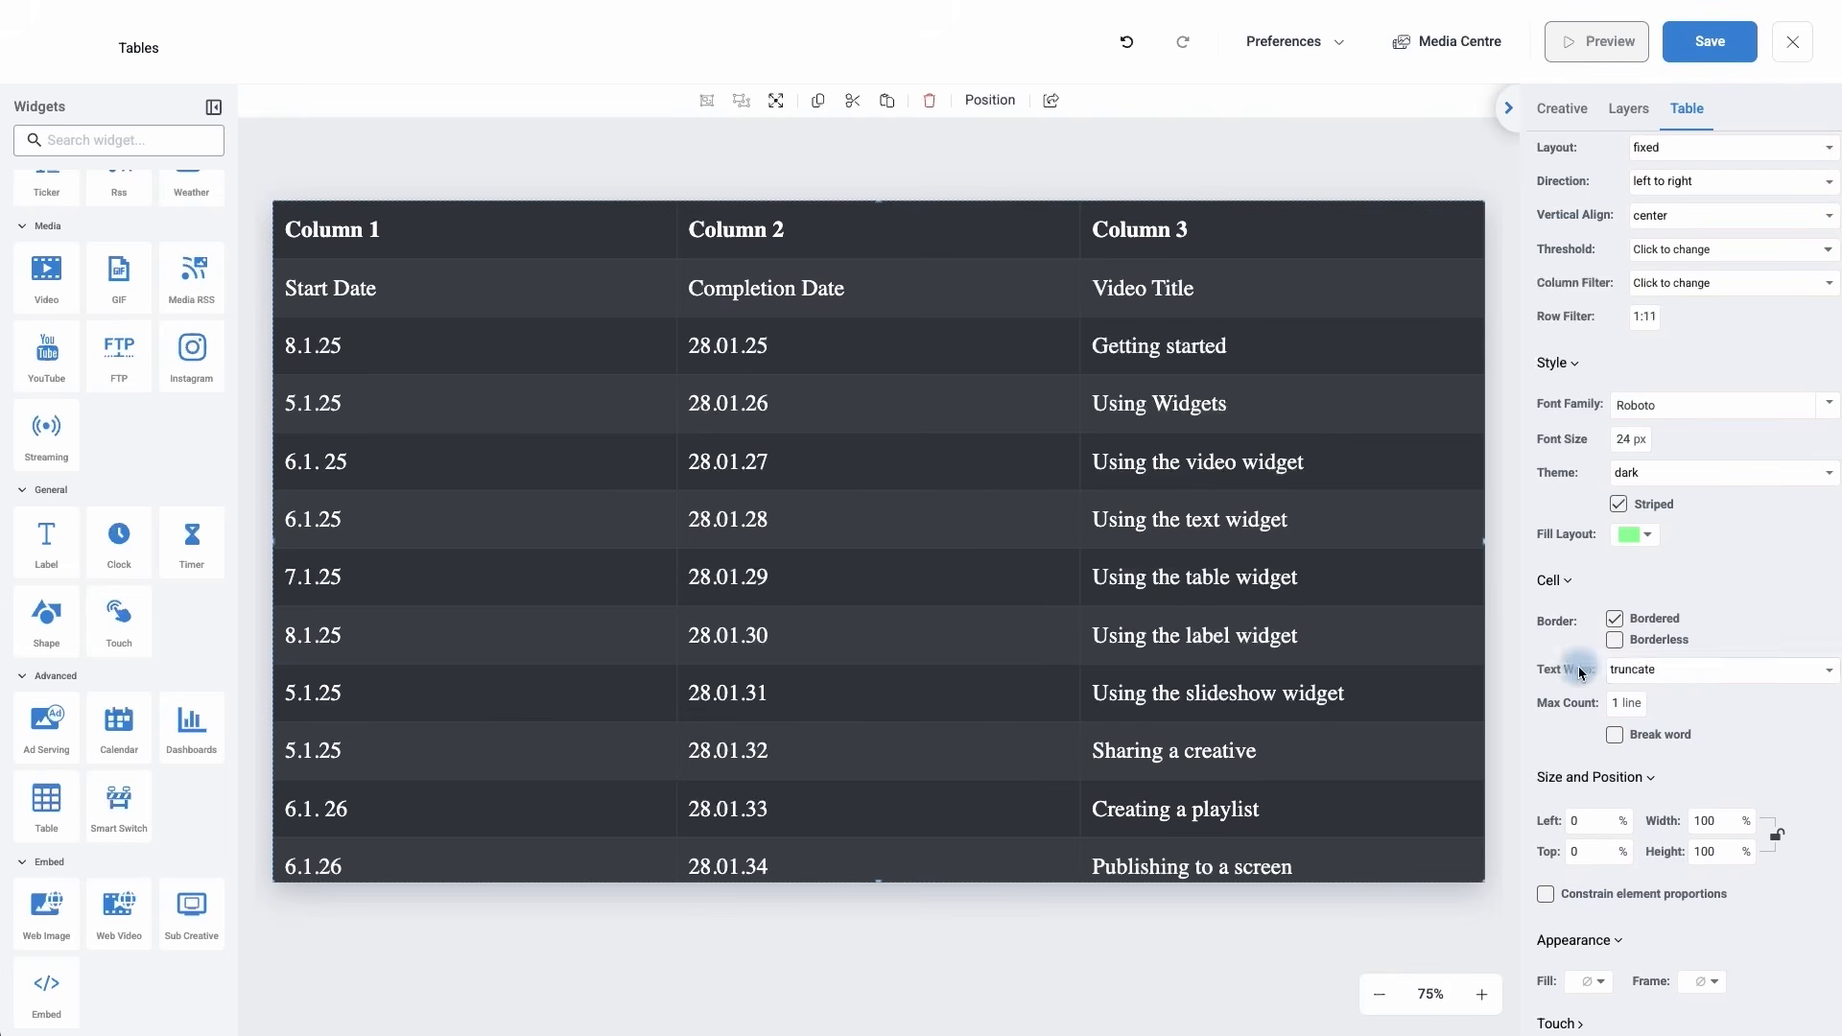
pyautogui.click(1680, 672)
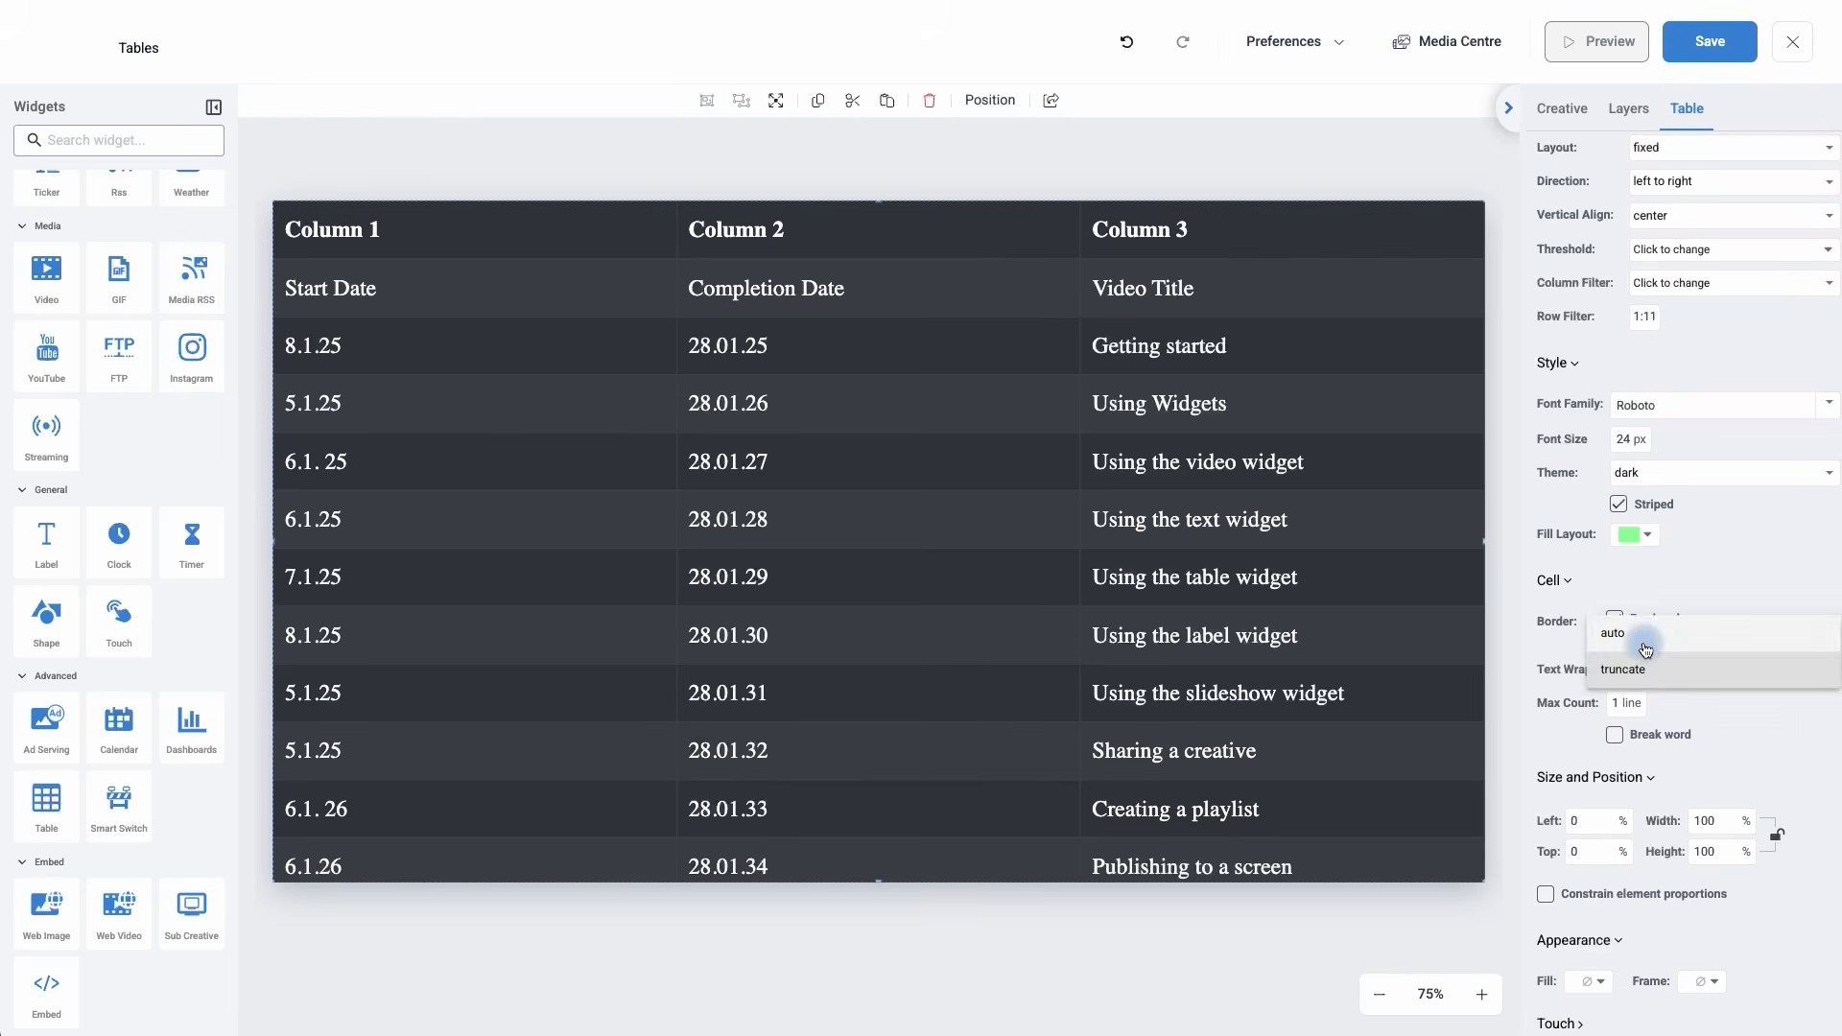
pyautogui.click(1645, 641)
pyautogui.scroll(-1, 1646, 650)
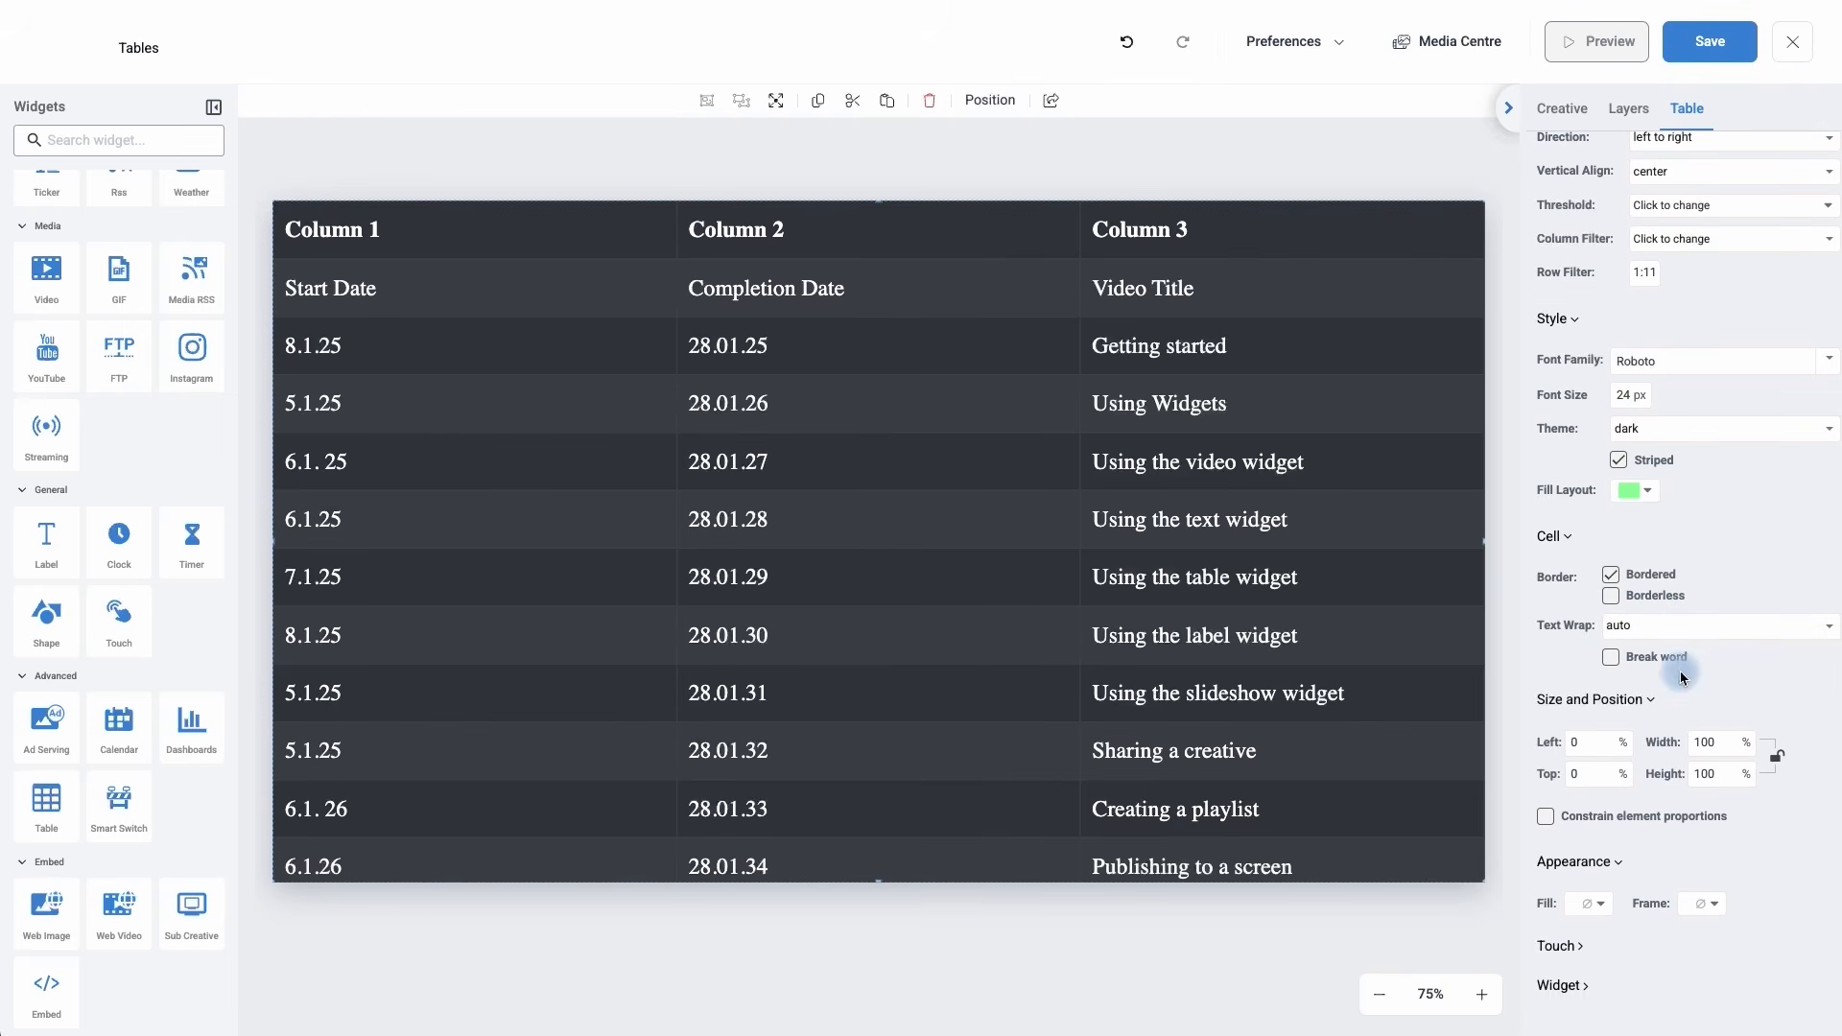